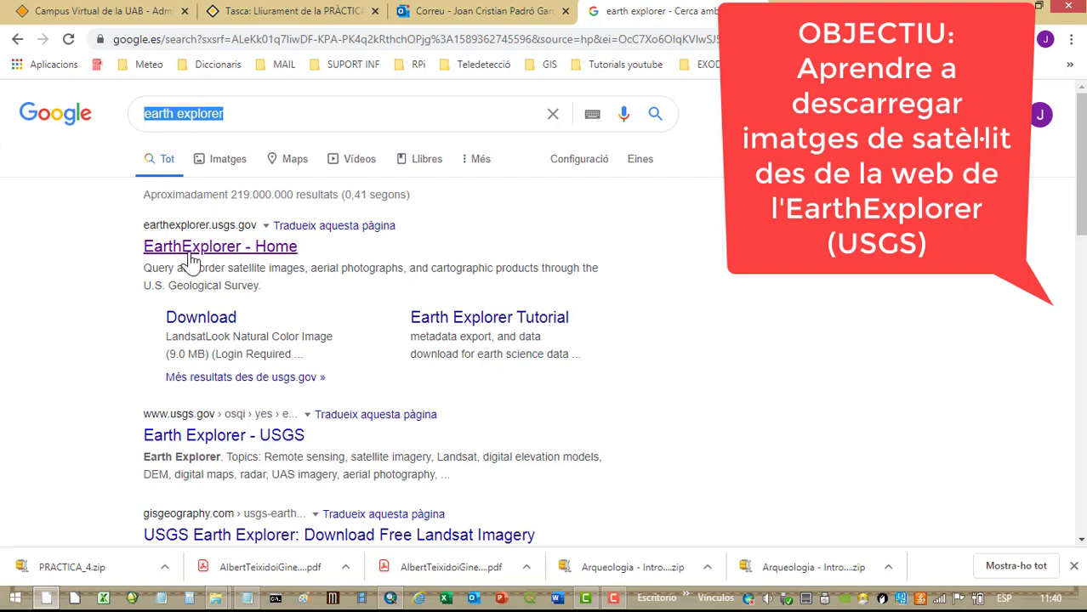
Step: Open the EarthExplorer home page from the search results and review the credential requirements on its user registration form
click(190, 256)
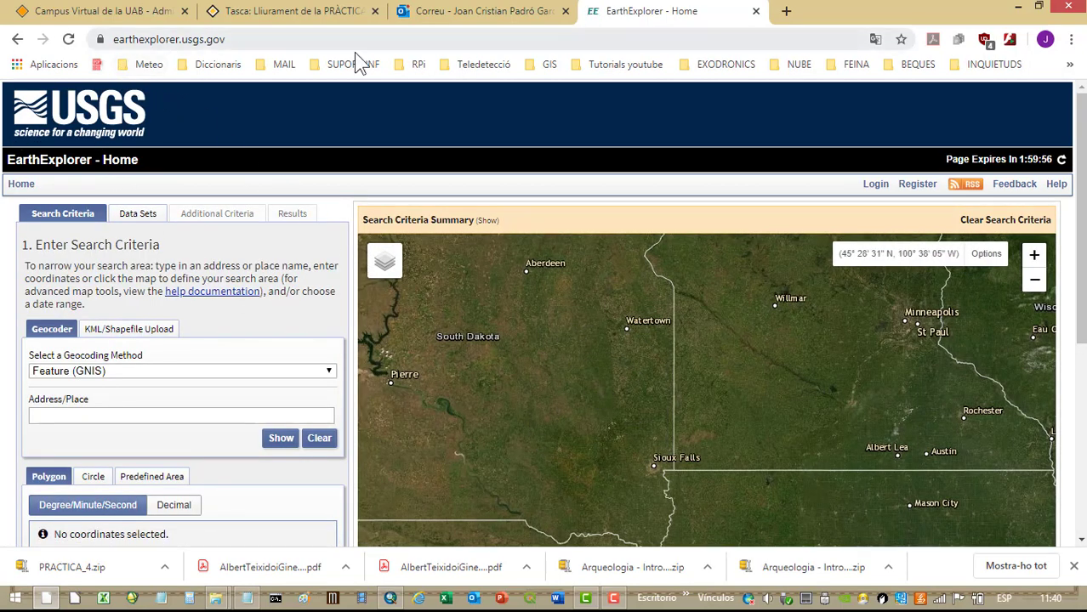
click(914, 187)
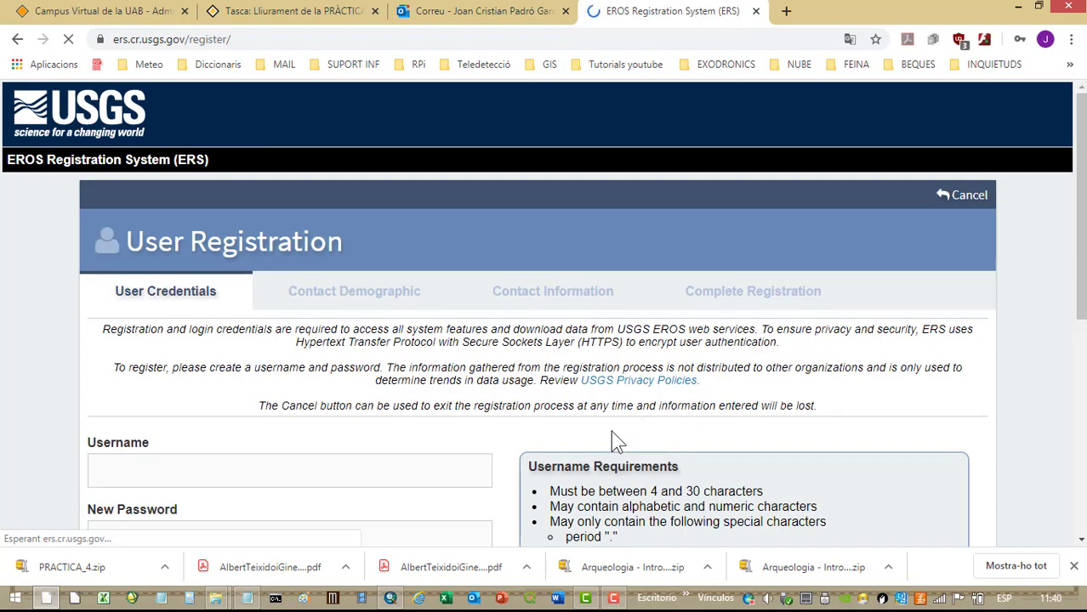
scroll(510, 442, down, 2)
scroll(304, 440, down, 2)
scroll(309, 447, up, 2)
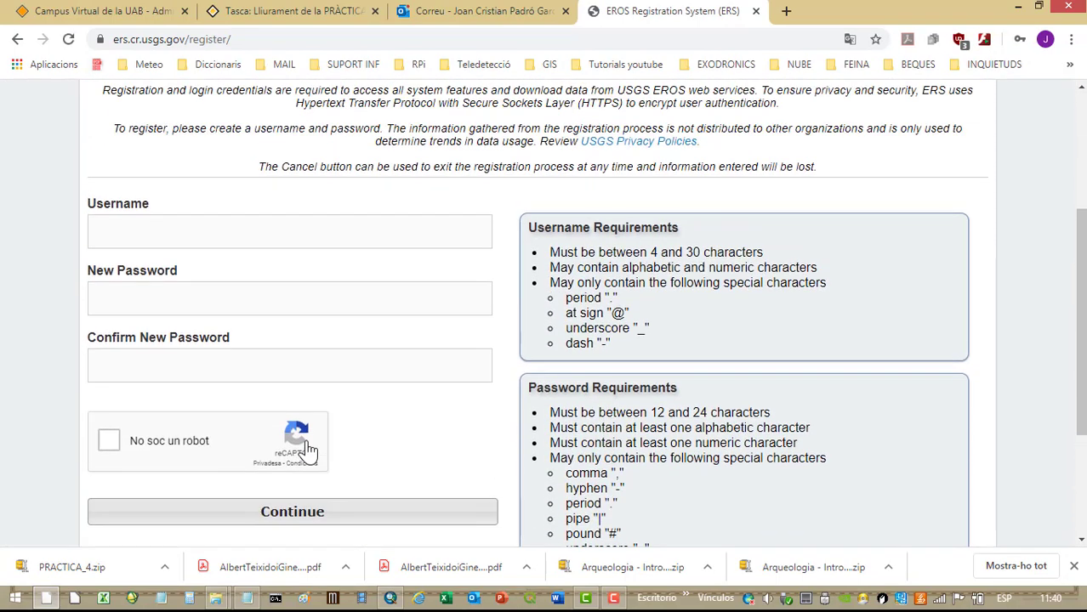
scroll(208, 290, up, 2)
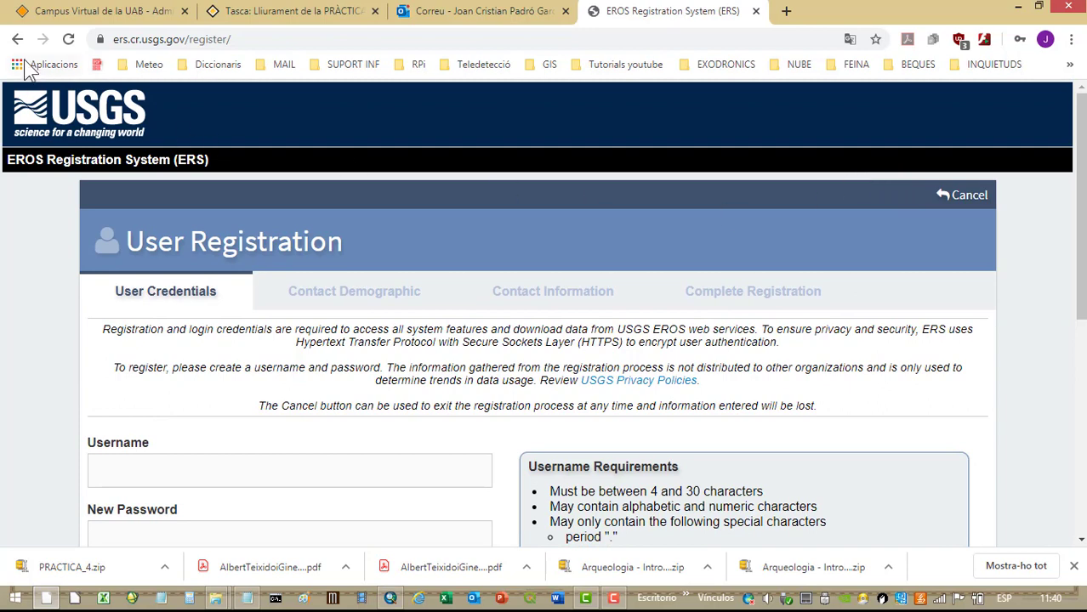
Step: Return to the EarthExplorer home page and sign in with the saved account credentials
click(17, 39)
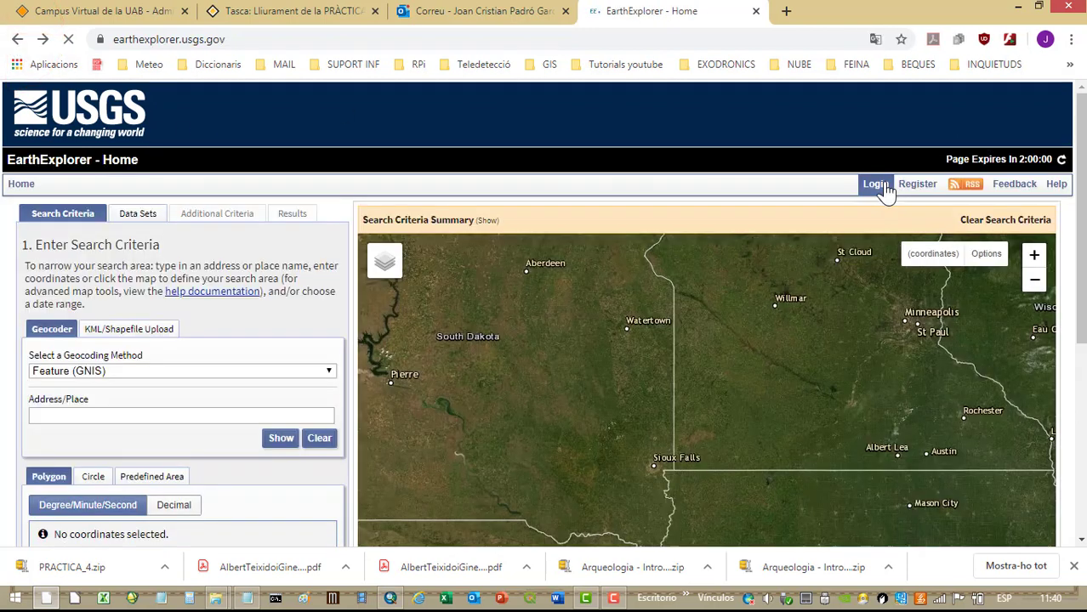
click(882, 187)
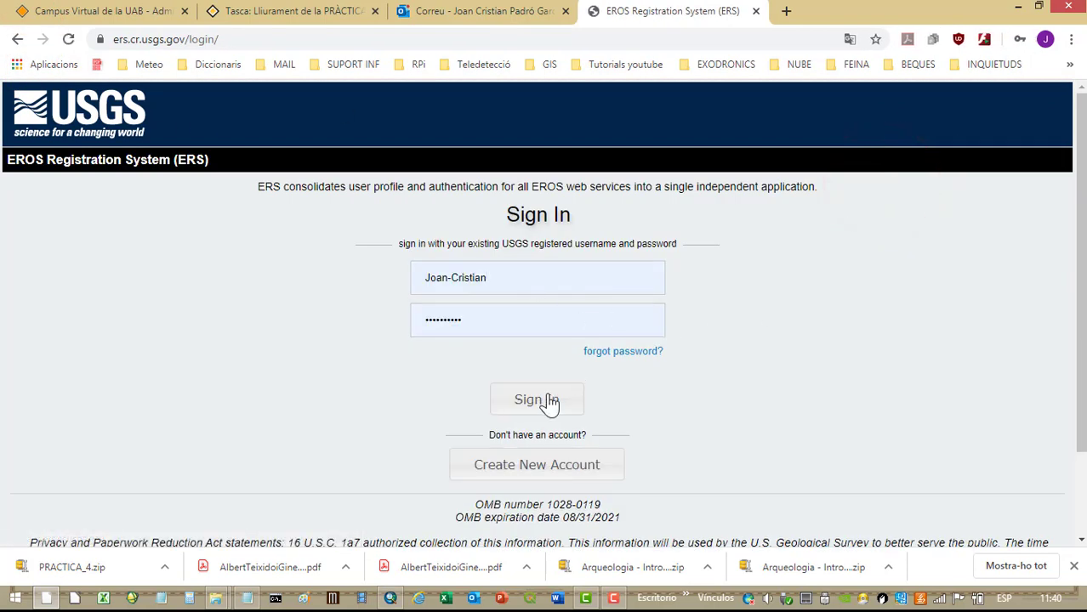
click(536, 400)
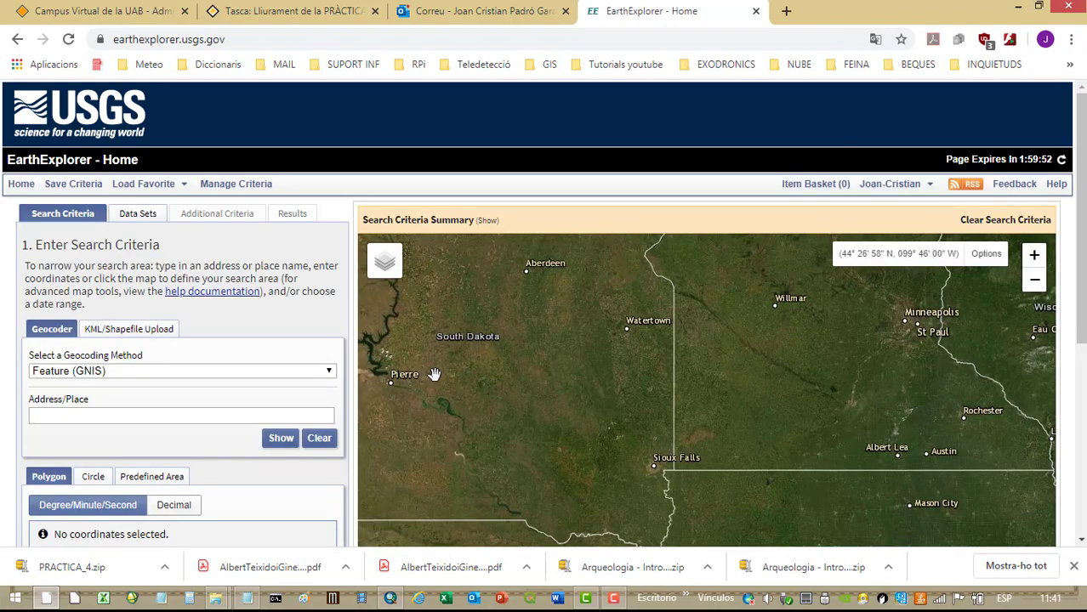
Step: Locate the Escombrera site west of L'Illa, near Manresa in Catalonia, on the search map
scroll(434, 374, down, 1)
drag(625, 406, 585, 343)
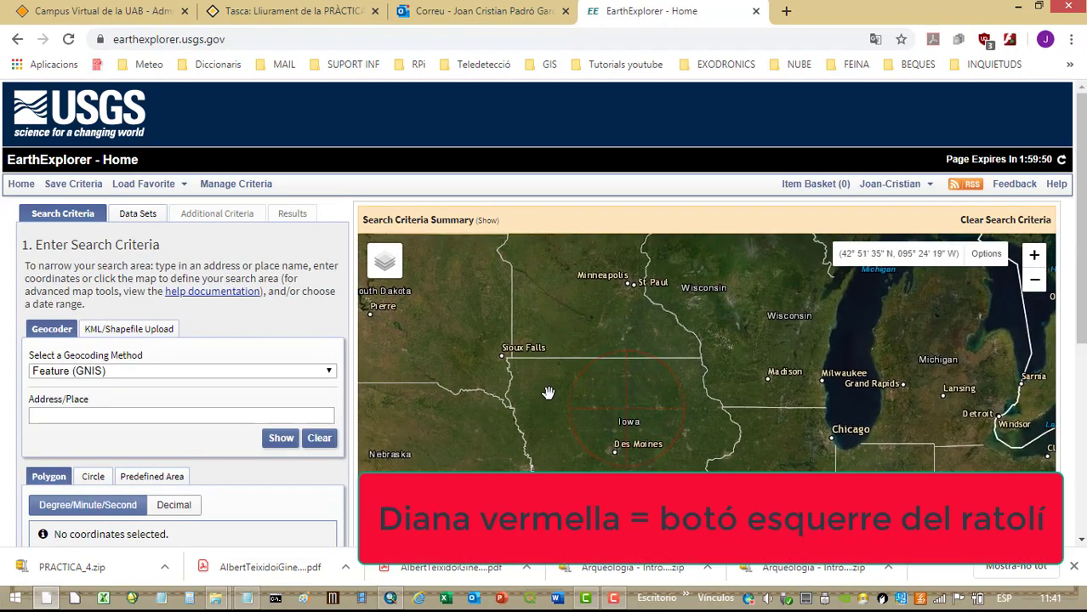
scroll(548, 392, down, 1)
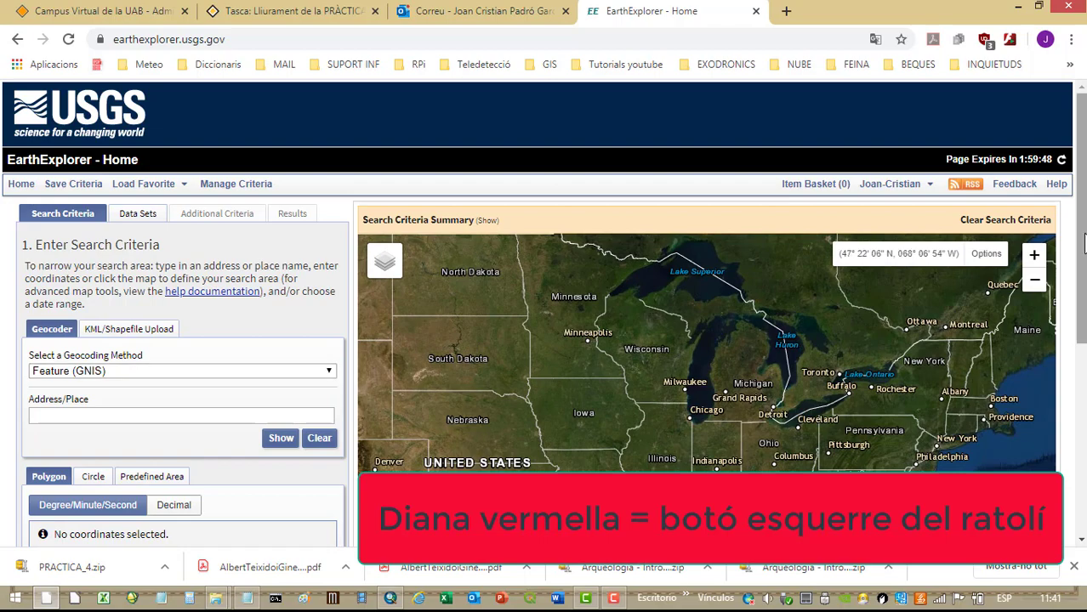
drag(1083, 241, 1082, 331)
scroll(790, 291, down, 1)
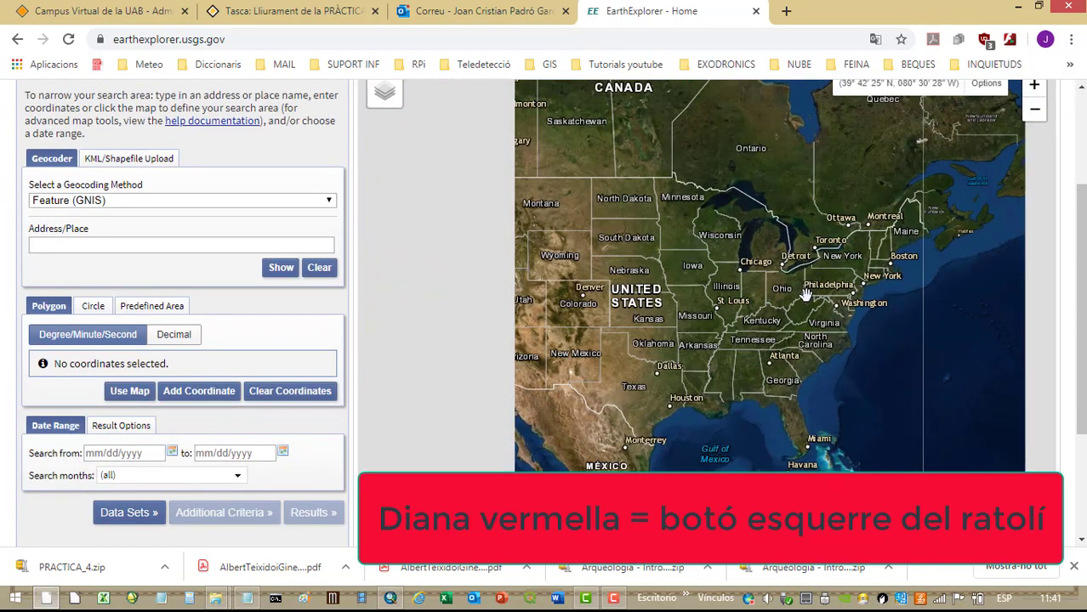
drag(878, 296, 506, 315)
drag(859, 271, 612, 339)
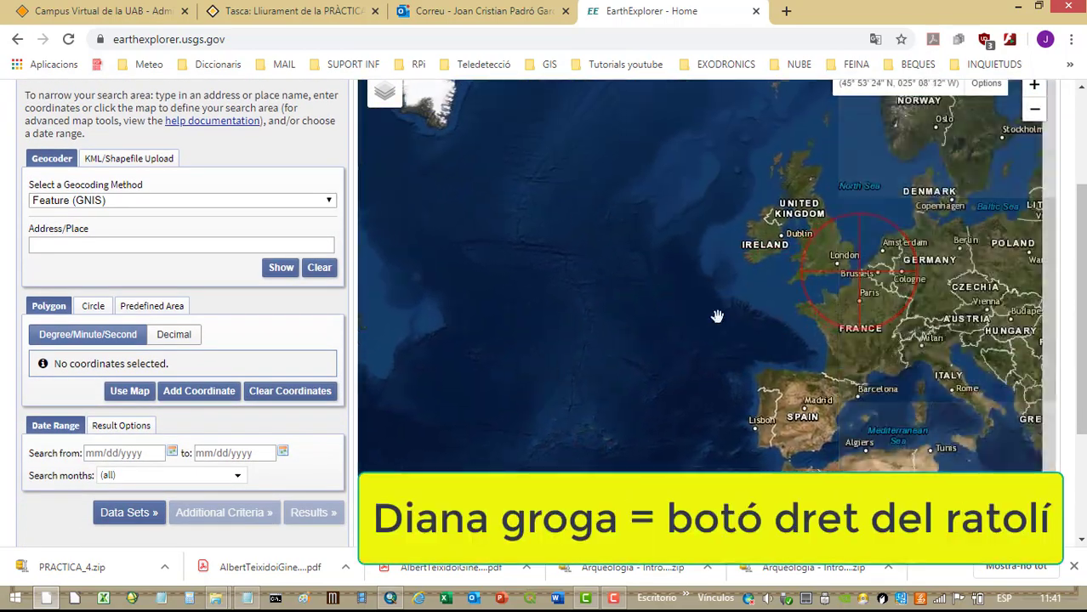
drag(837, 412, 735, 406)
scroll(774, 383, up, 1)
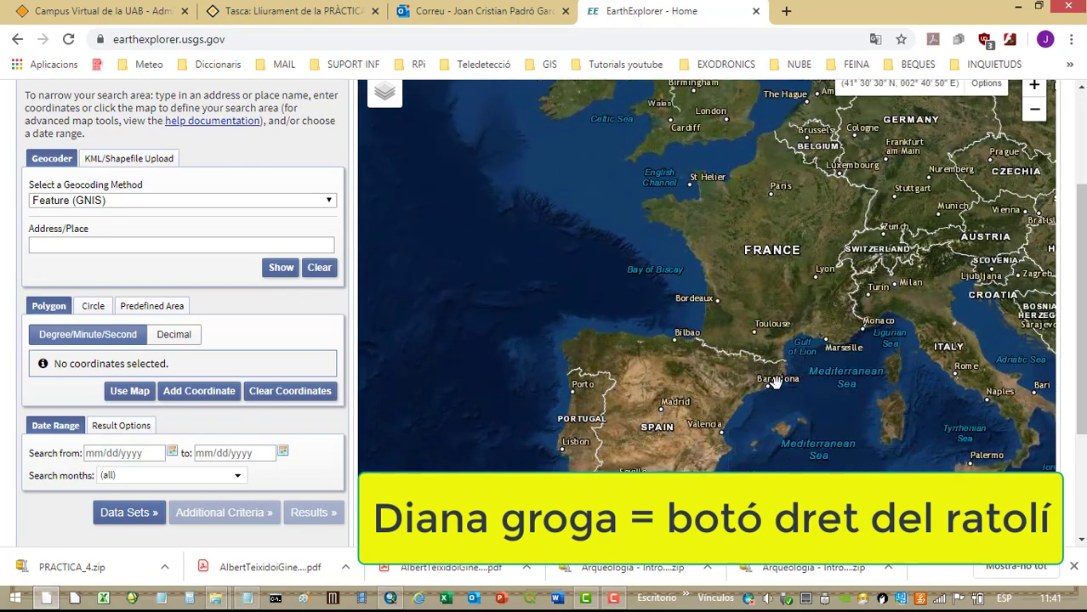
scroll(774, 383, up, 4)
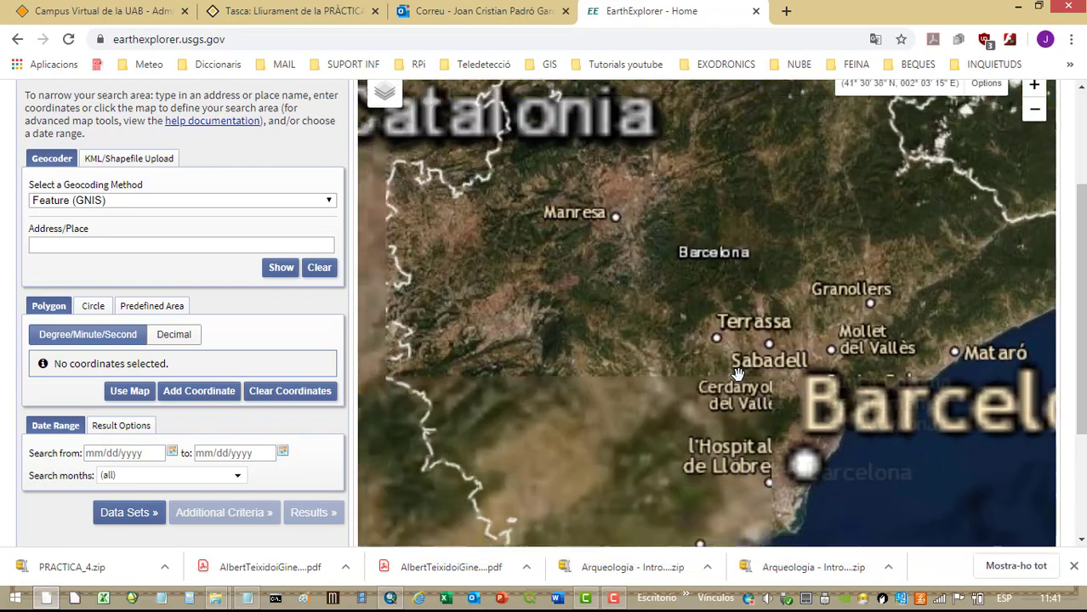
scroll(639, 272, up, 1)
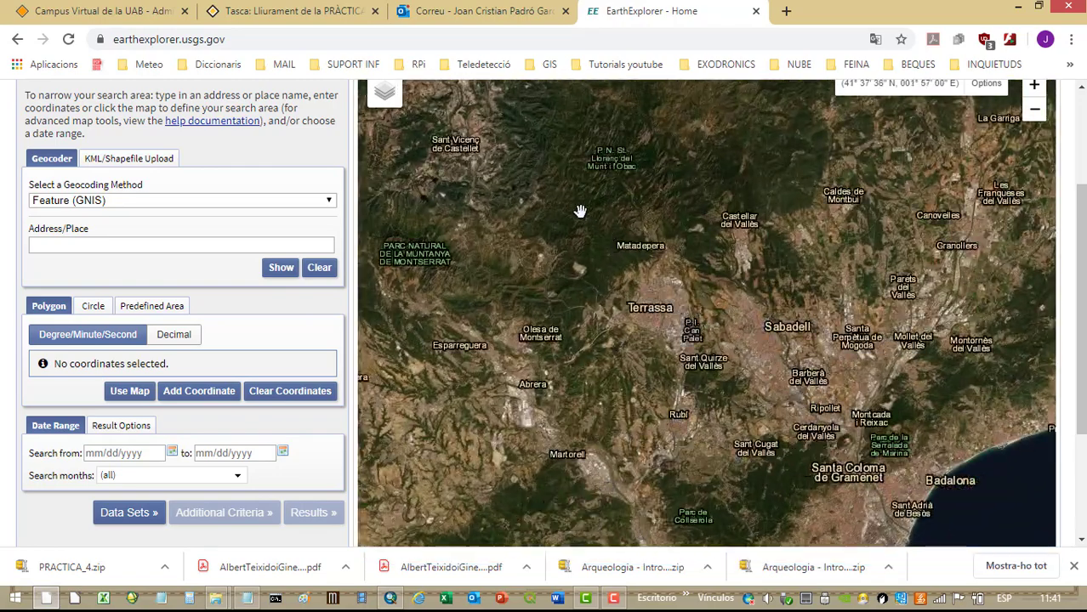
scroll(579, 211, up, 1)
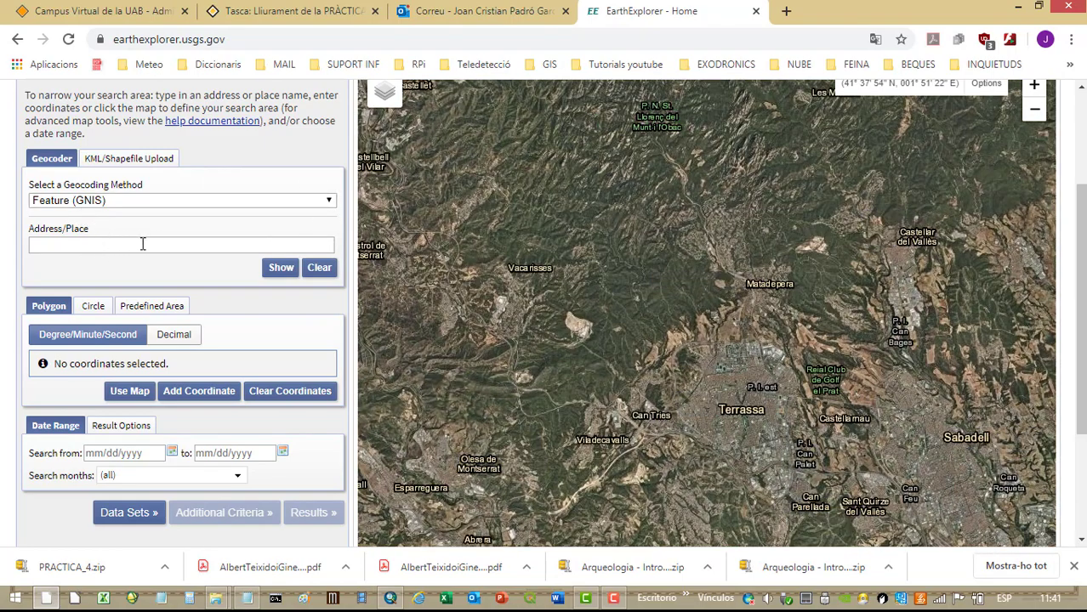
drag(618, 346, 538, 339)
drag(510, 196, 694, 357)
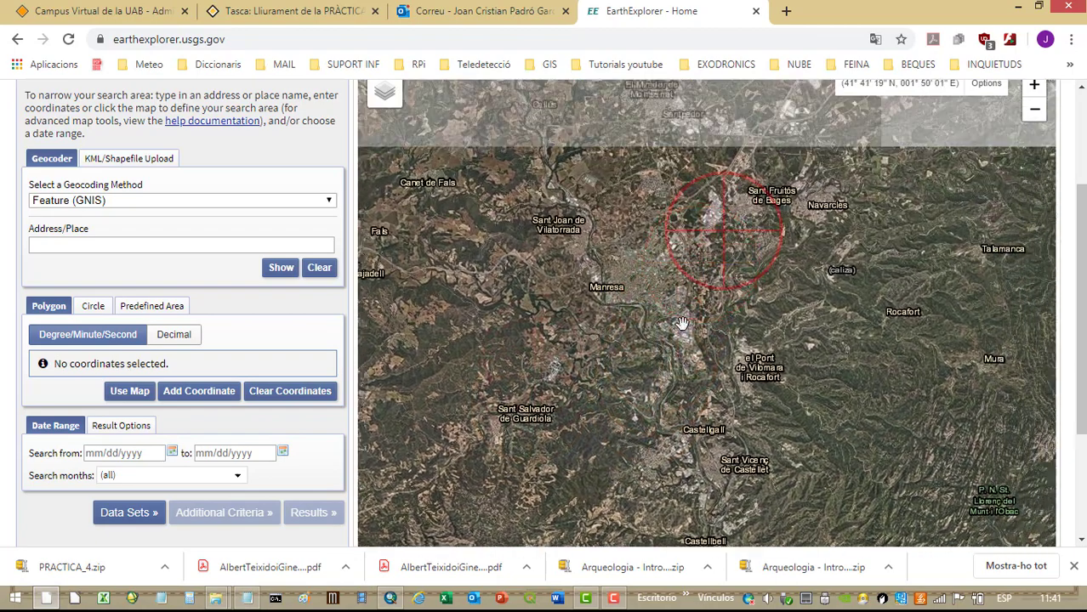
drag(714, 170, 676, 285)
scroll(676, 234, up, 2)
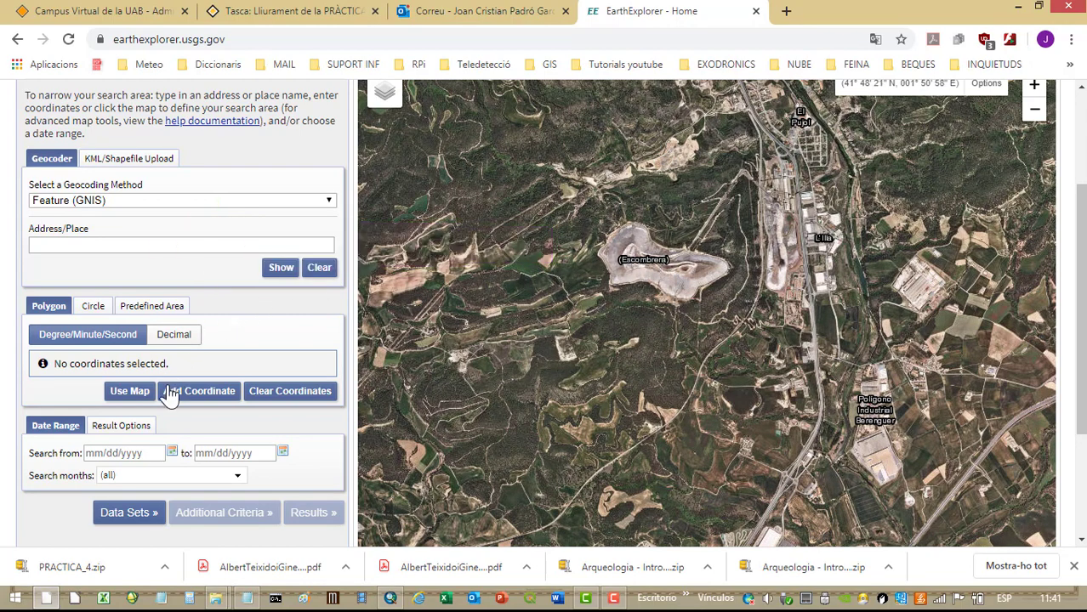
Step: Examine the KML/Shapefile upload option for defining the search area, then return to the Geocoder
scroll(89, 140, up, 1)
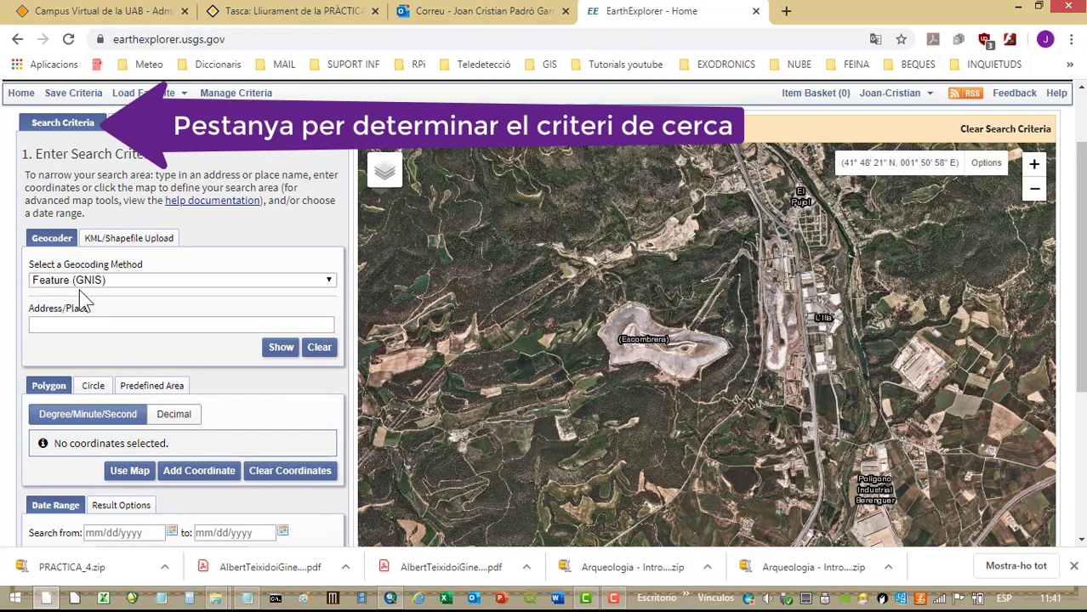
scroll(89, 302, down, 1)
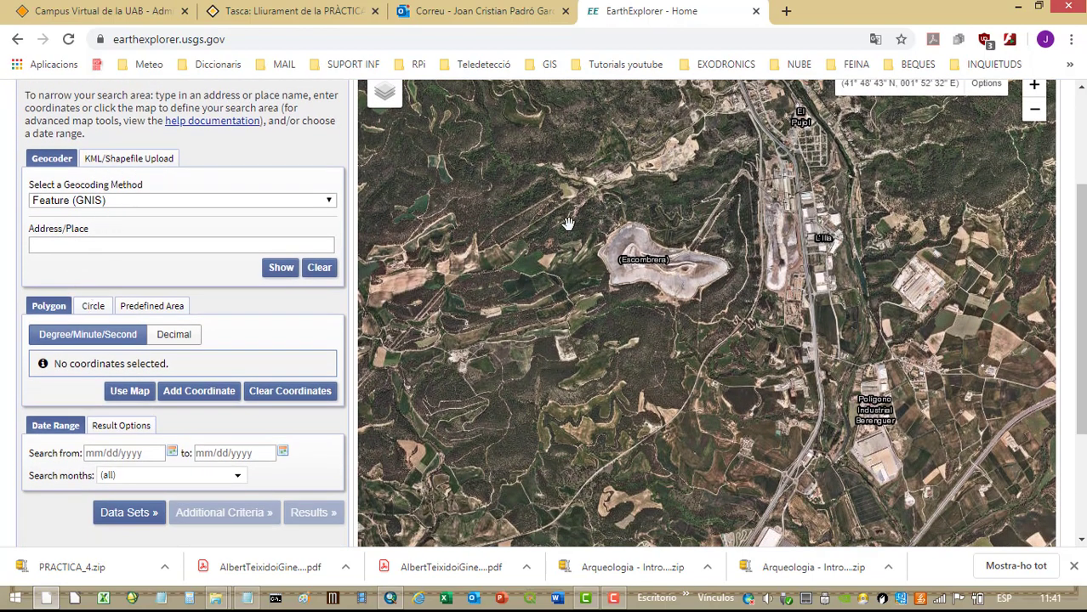
click(156, 164)
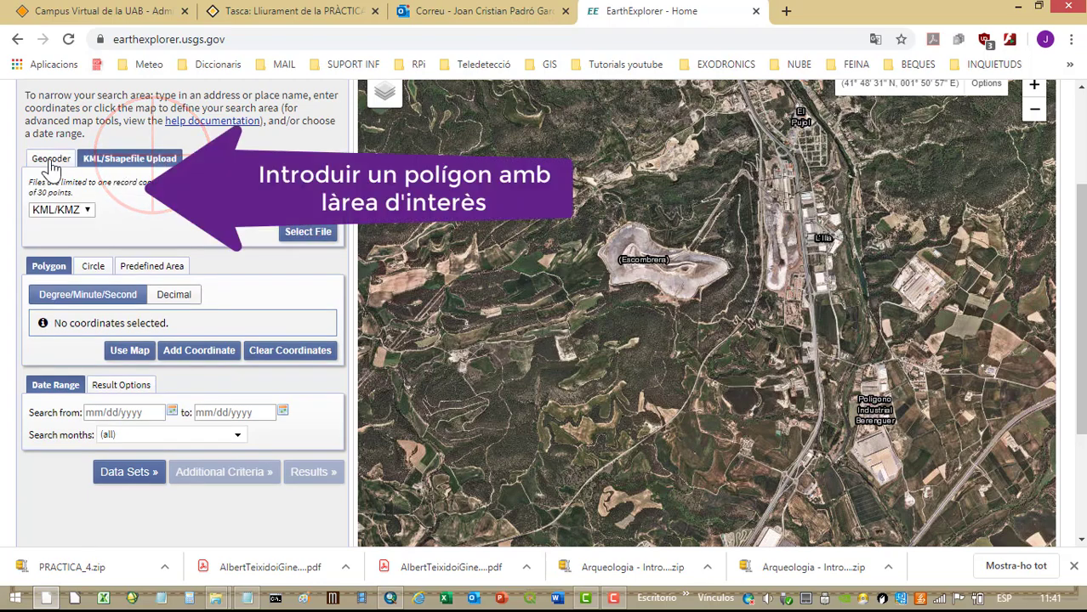
click(51, 160)
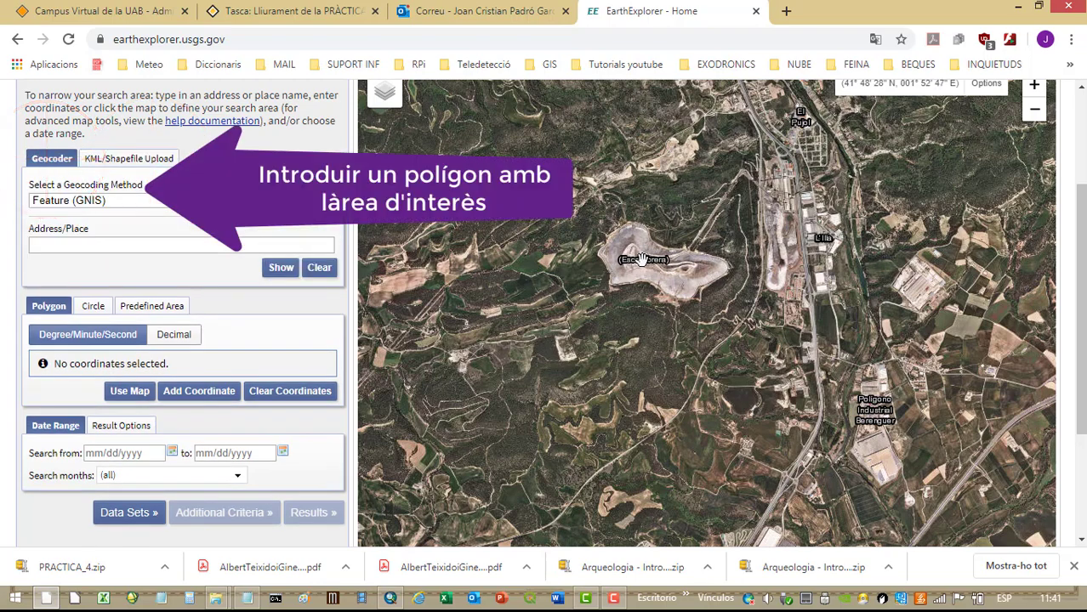
Step: Add a polygon search coordinate on the Escombrera site at about 41° 48' 24" N, 001° 52' 55" E
scroll(194, 387, down, 1)
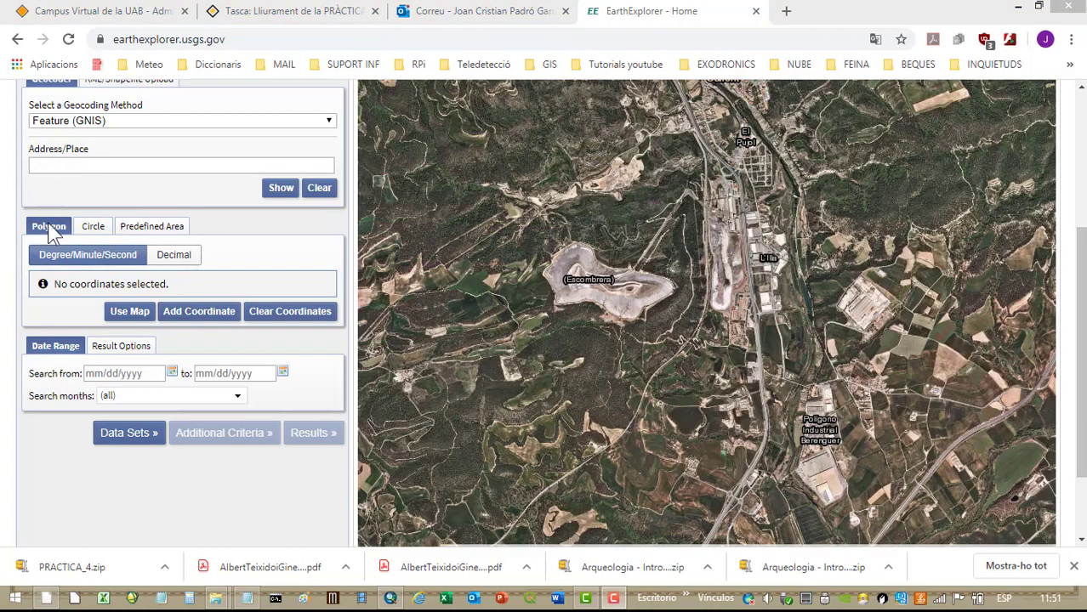
click(51, 231)
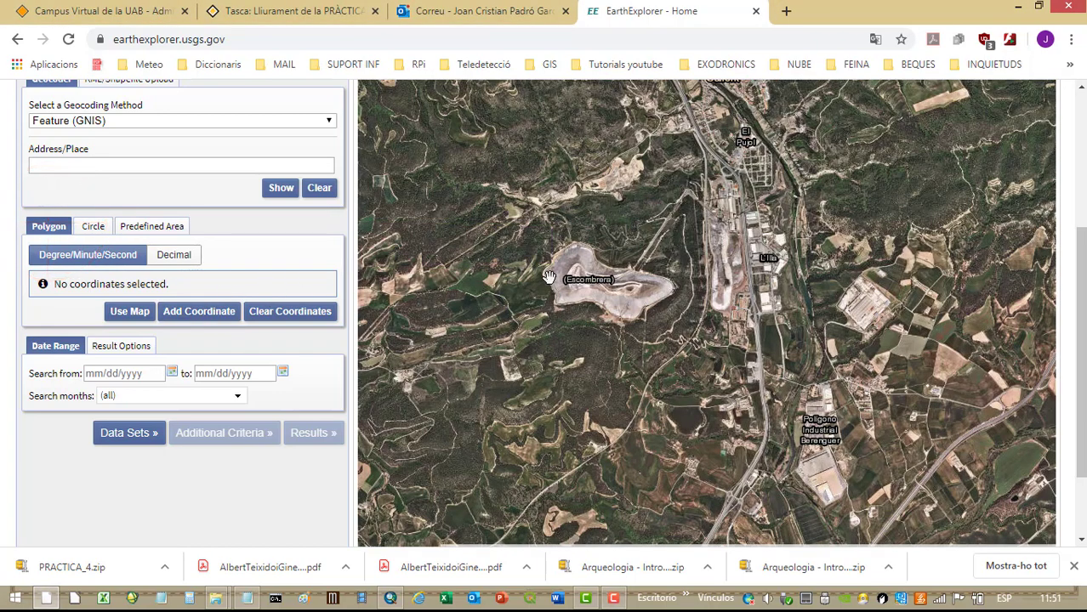
click(610, 283)
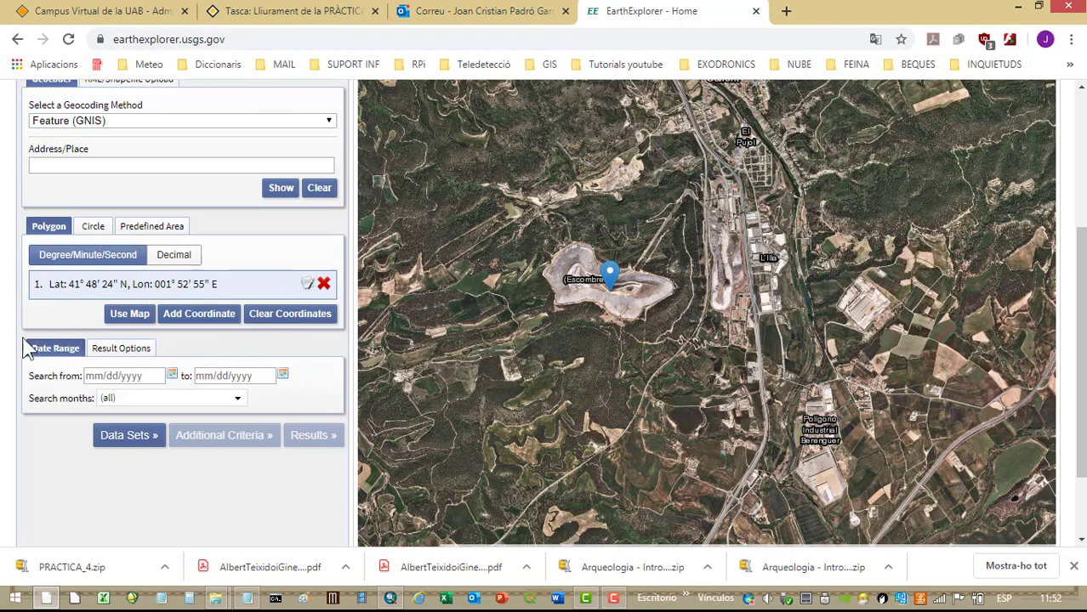
Step: Set the start of the search date range to 05/01/2018
click(174, 377)
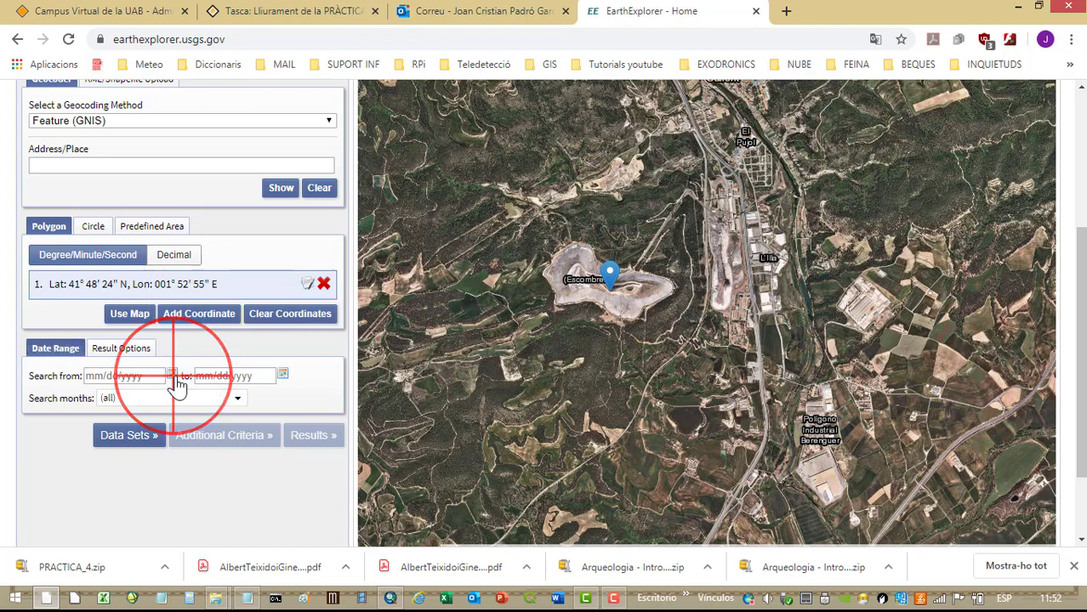
click(212, 183)
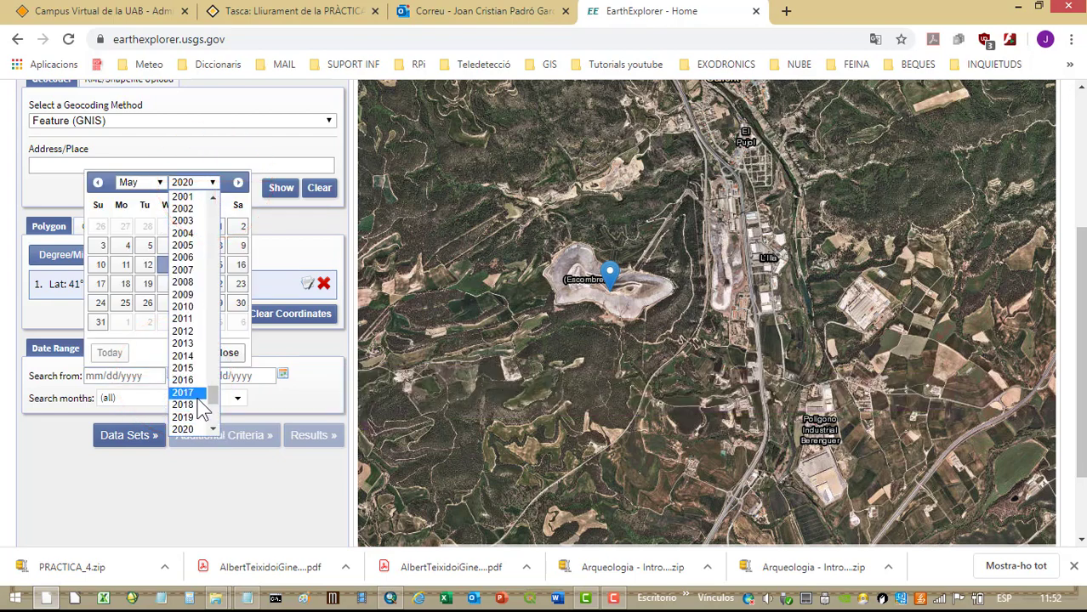
click(199, 403)
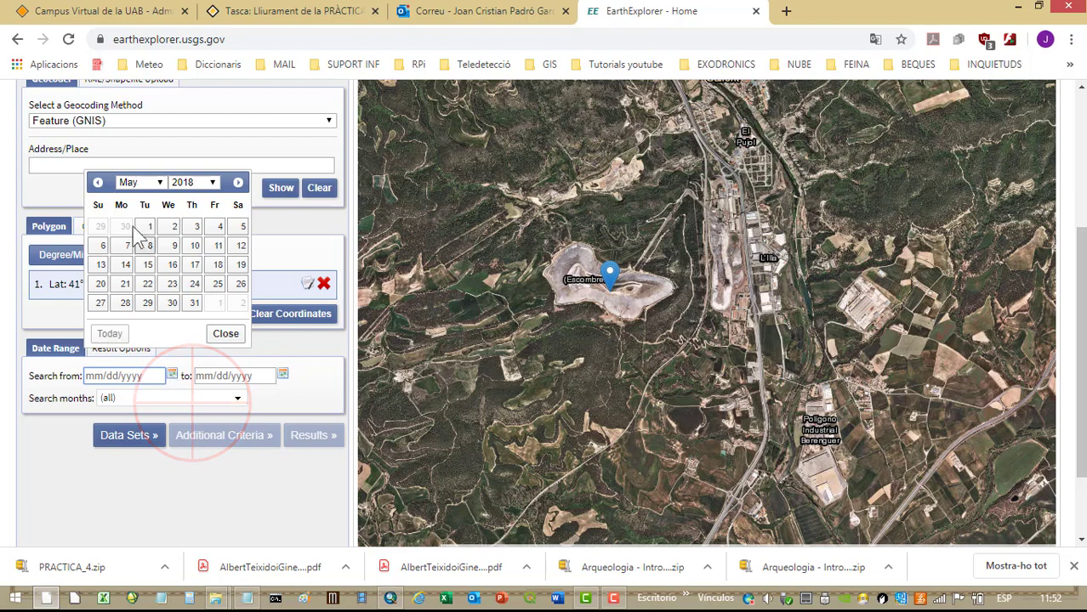
click(151, 227)
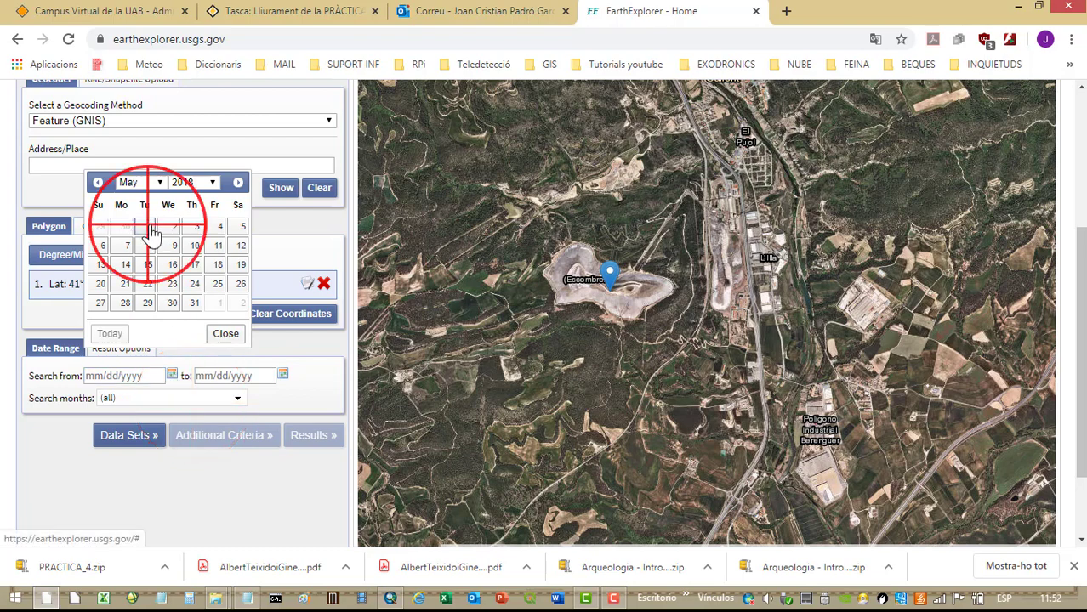
Step: Set the end of the search date range to 06/30/2018
click(282, 375)
click(318, 183)
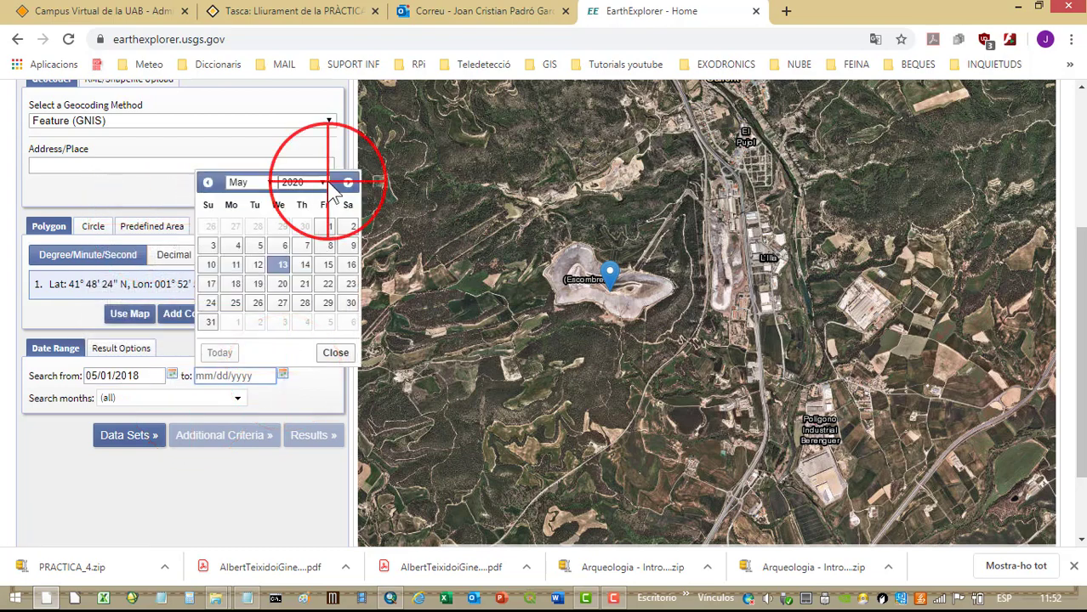
click(293, 196)
click(268, 182)
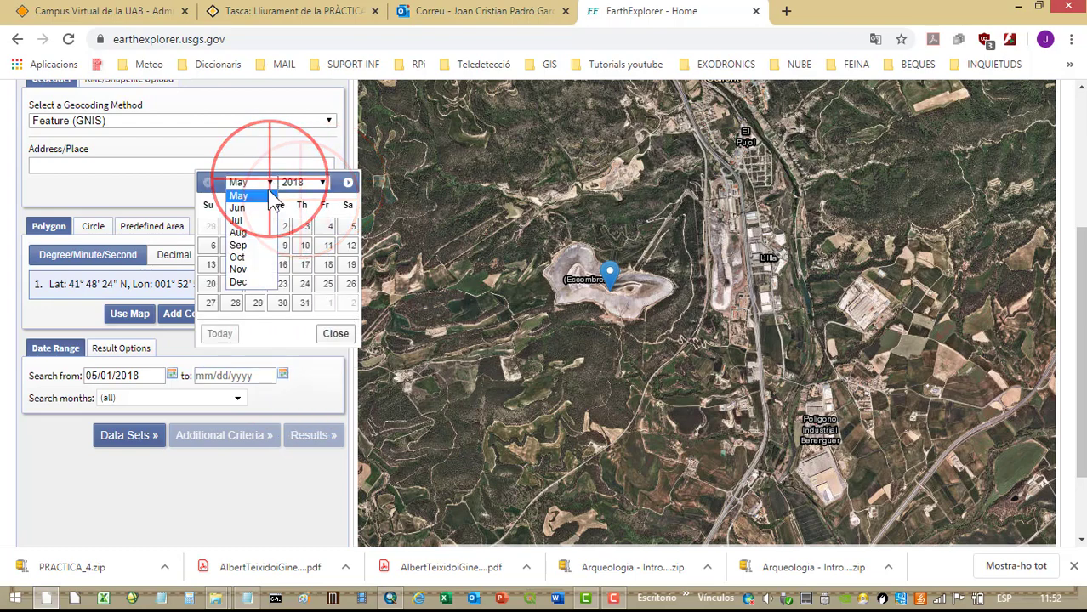
click(257, 209)
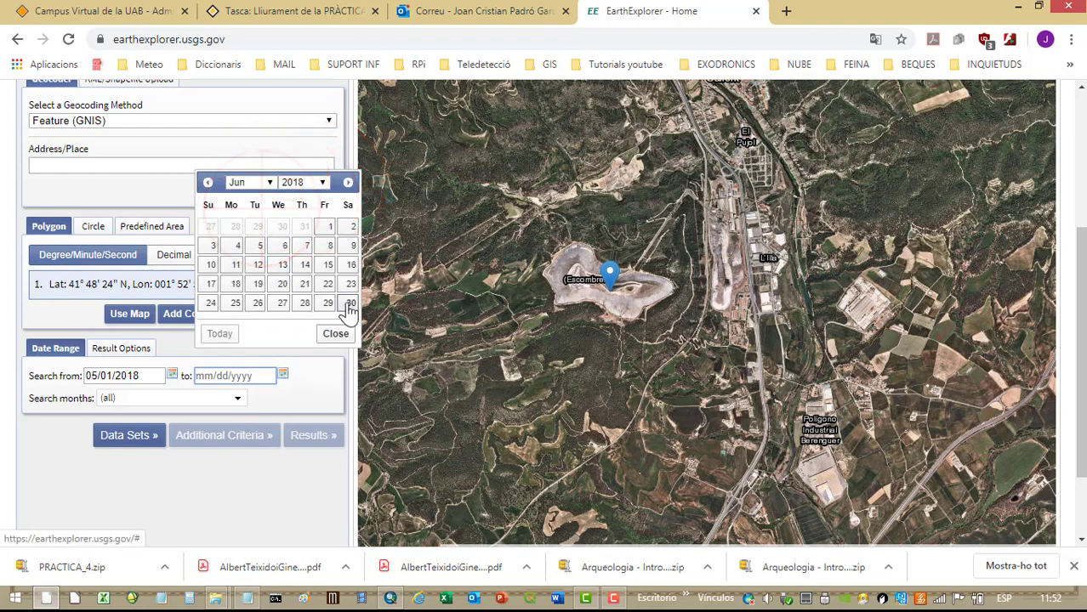
click(350, 304)
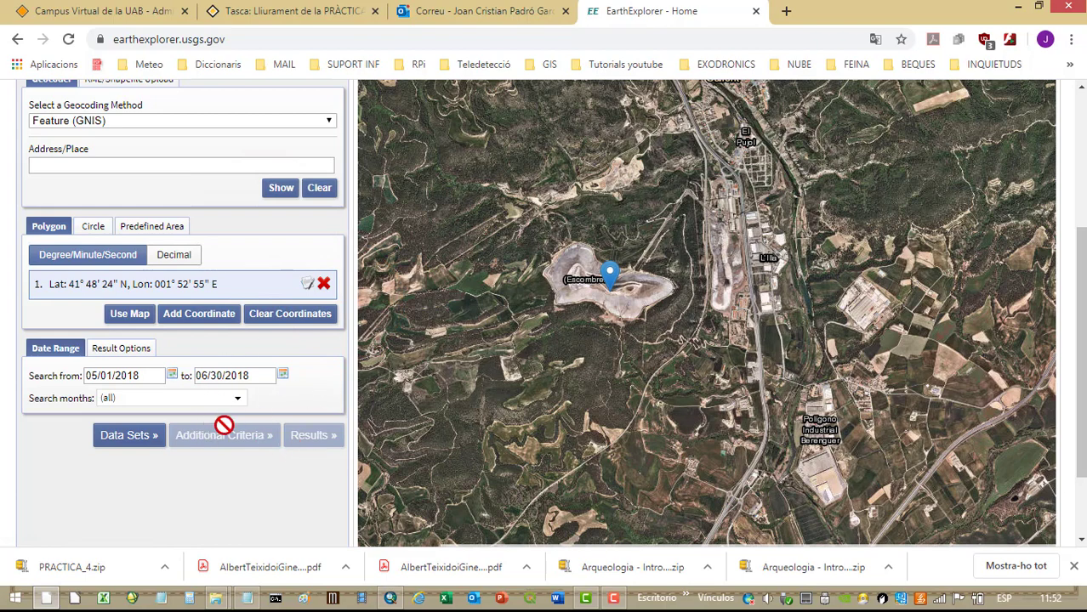
Step: Set the number of records to return to 20 in the result options
click(114, 353)
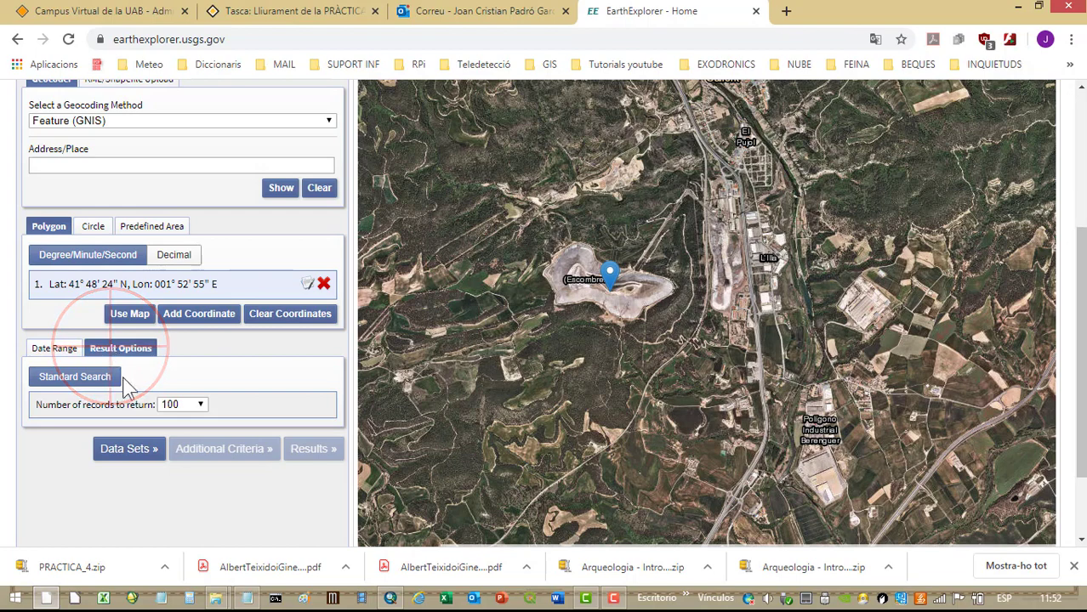
click(201, 406)
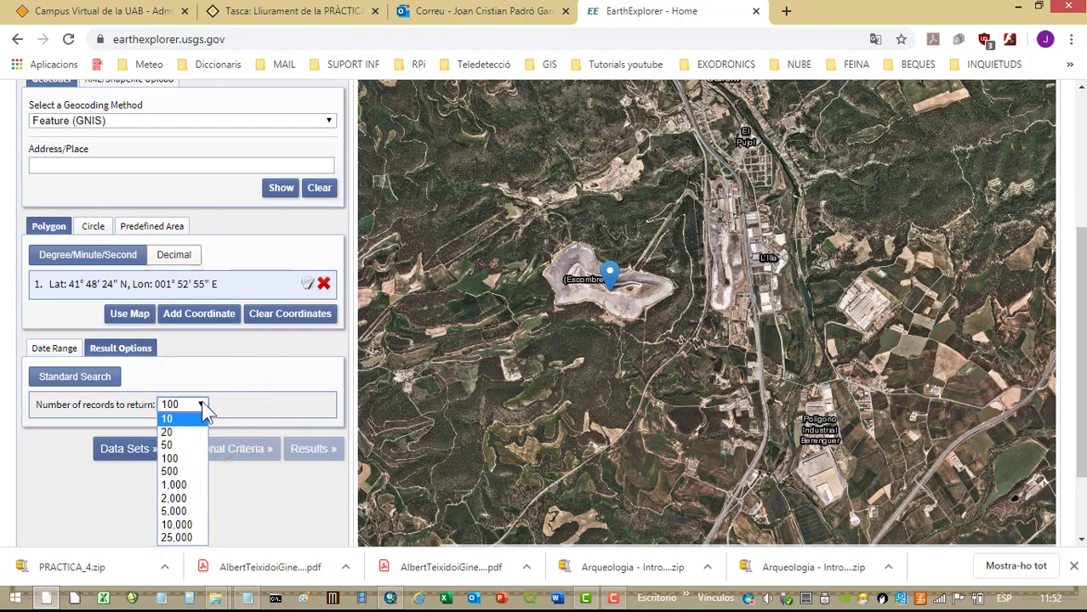
click(182, 432)
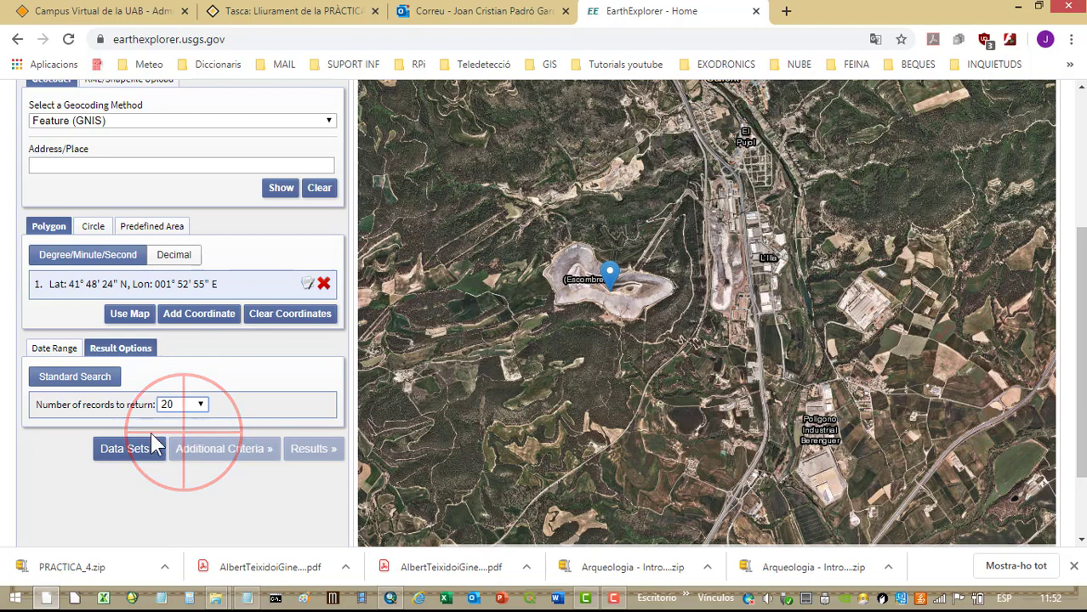
Step: Go to data set selection, expand the Landsat category and check the Landsat Collection 1 Level-3 products
scroll(176, 423, up, 3)
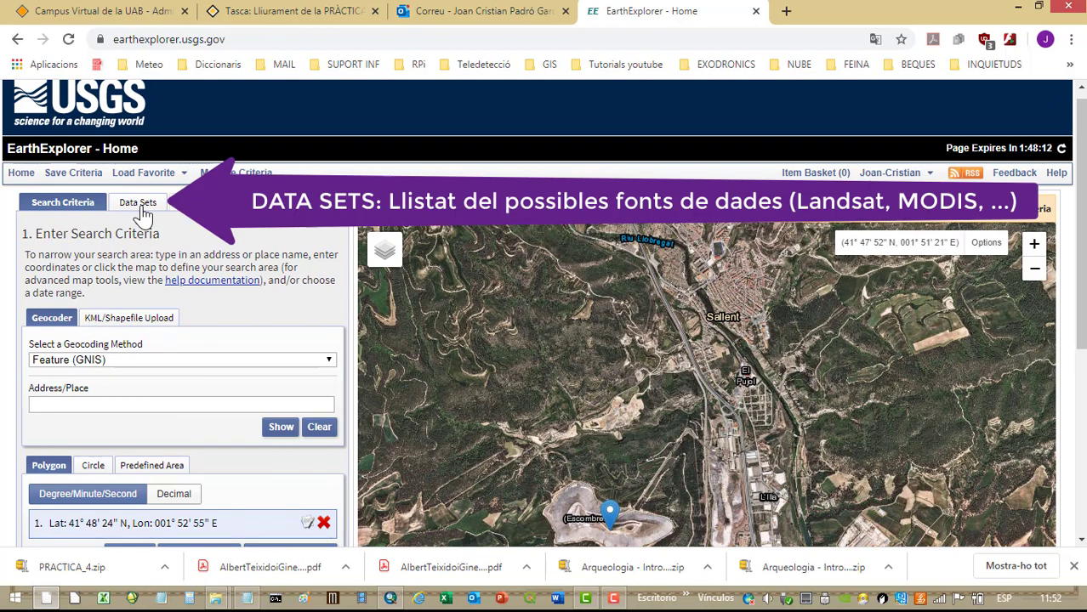
click(141, 208)
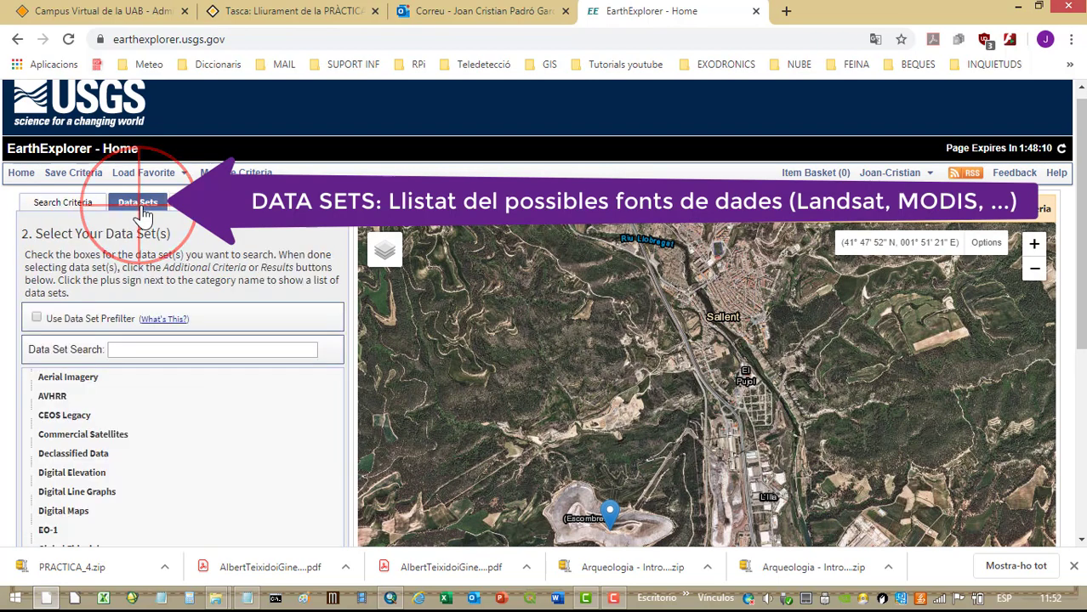
scroll(134, 471, down, 3)
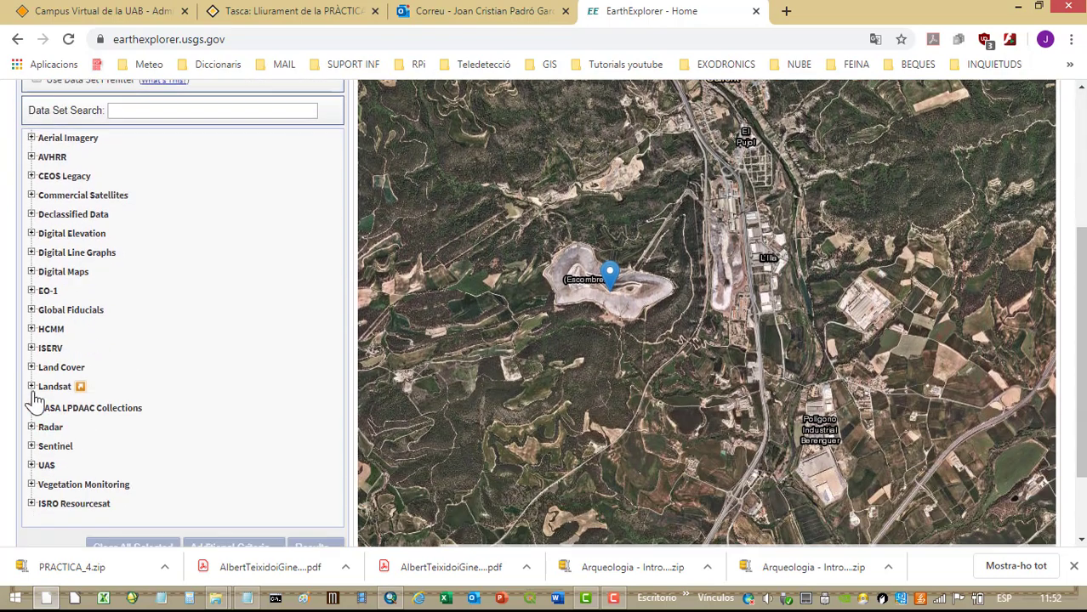
click(31, 386)
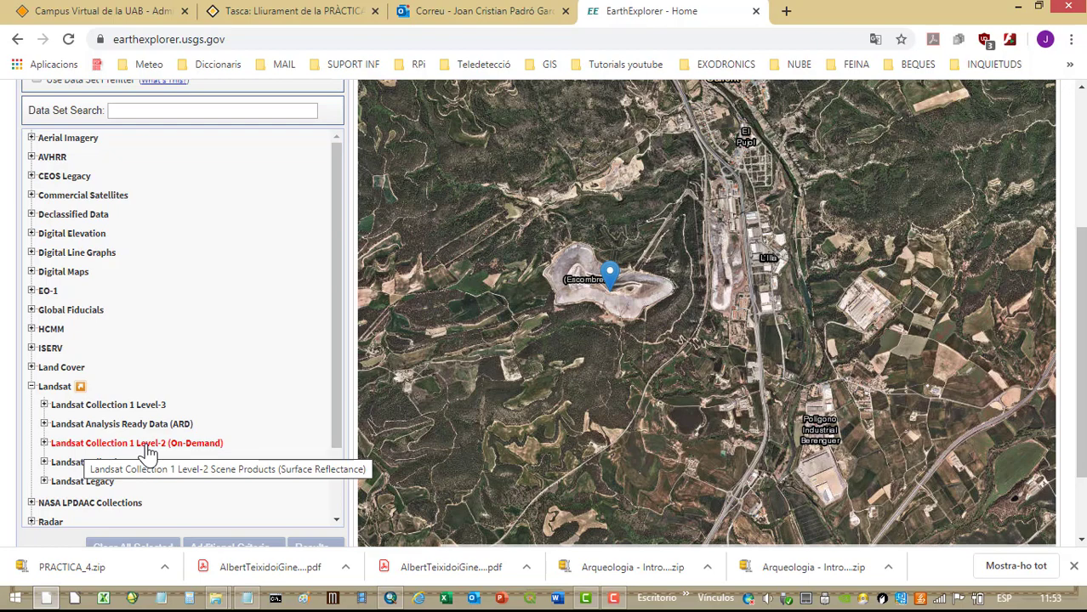
click(45, 405)
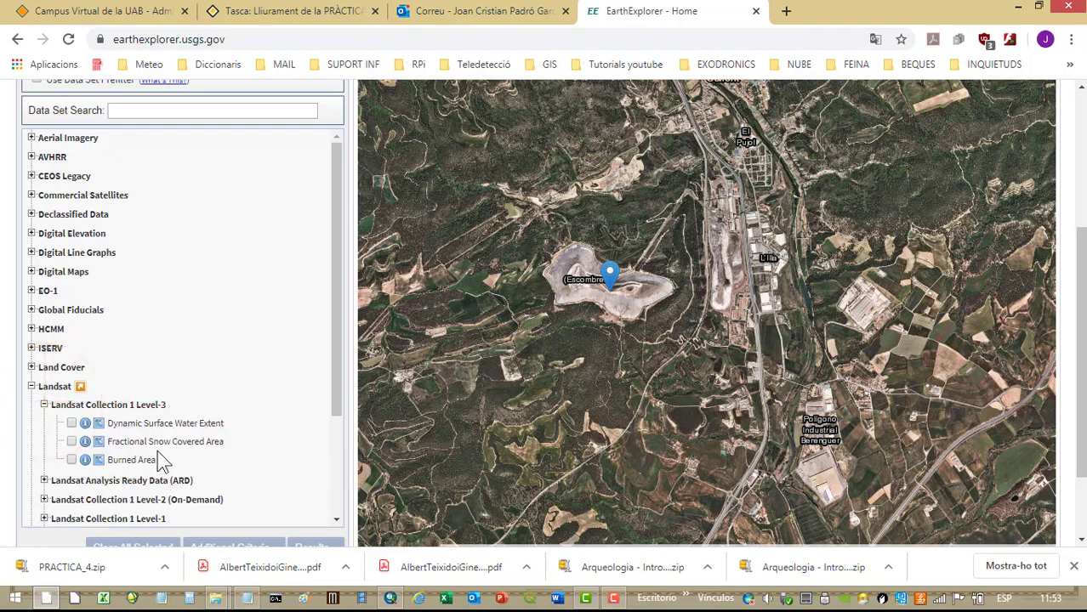
click(45, 406)
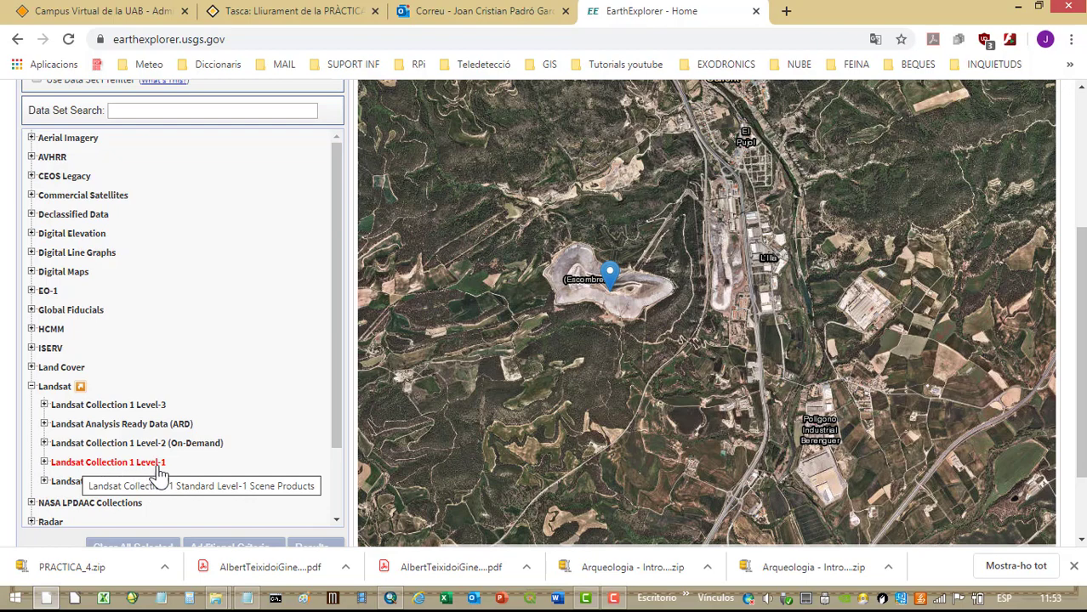
Step: Select the Landsat 8 OLI/TIRS C1 Level-1 and Landsat 7 ETM+ C1 Level-1 data sets within Landsat Collection 1 Level-1
click(45, 464)
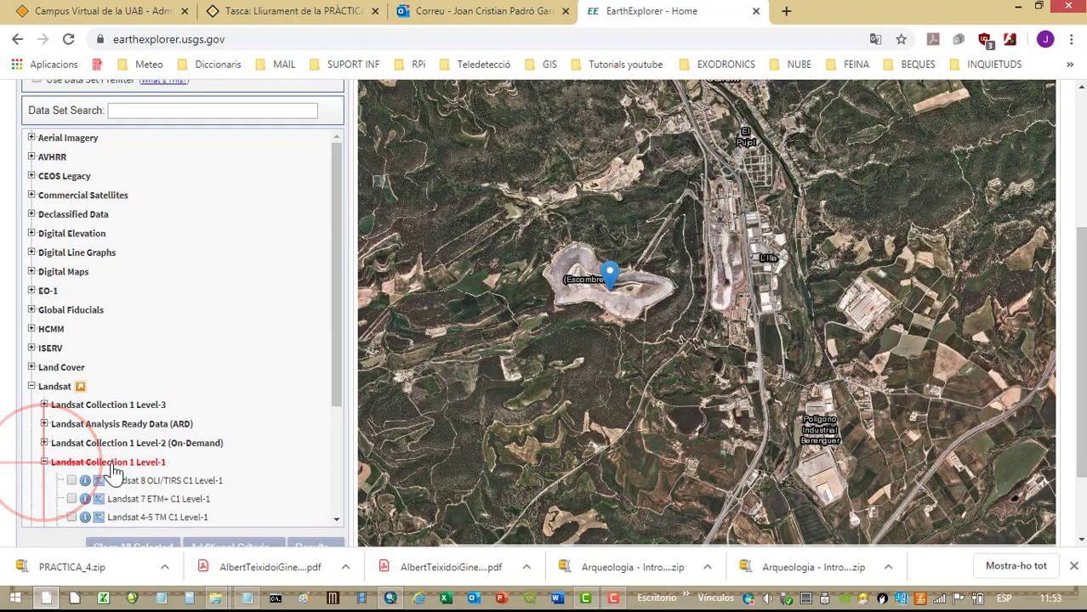
scroll(115, 474, down, 1)
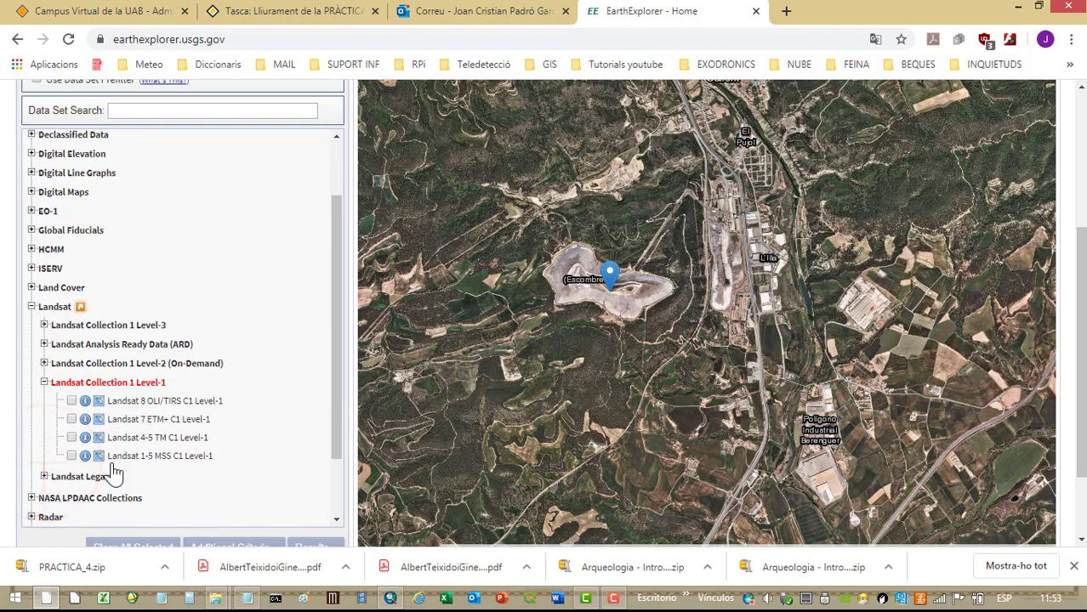
click(71, 402)
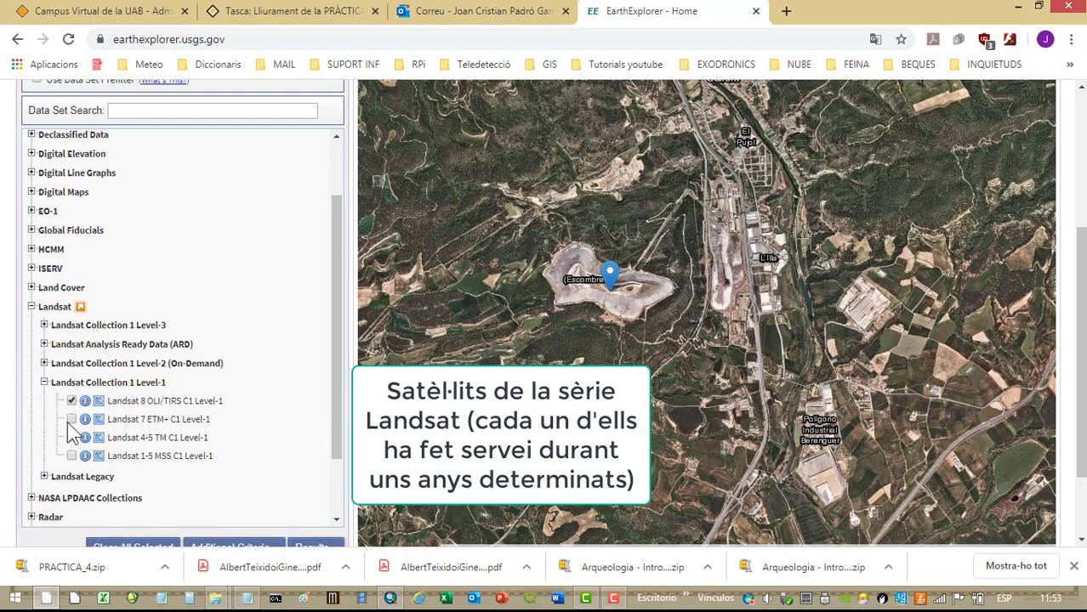
click(72, 420)
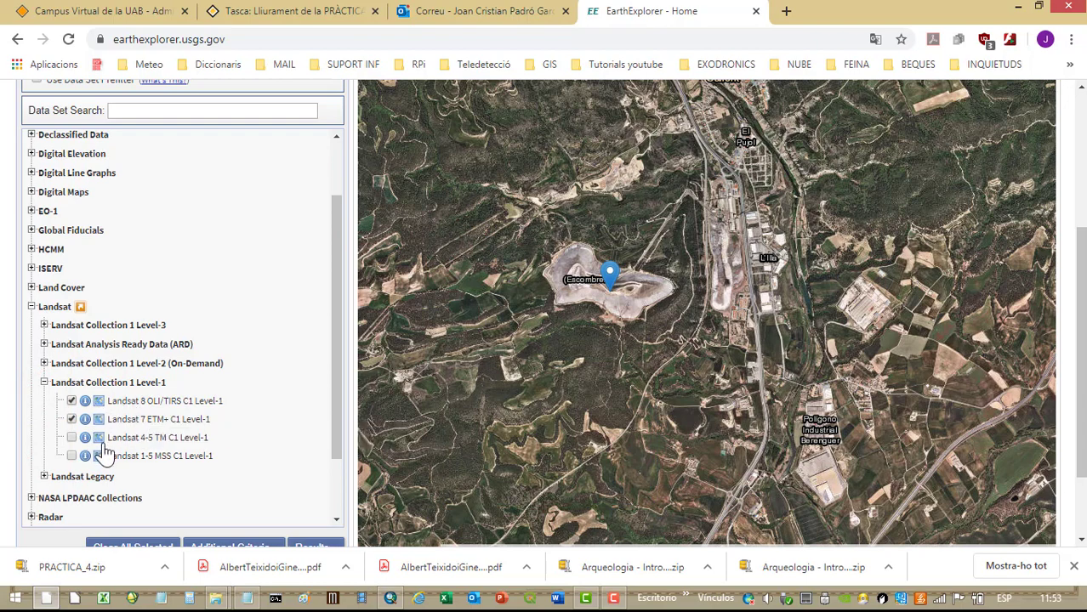
Step: Review the data sets offered under Landsat Legacy and collapse that group again
scroll(103, 455, down, 2)
click(44, 398)
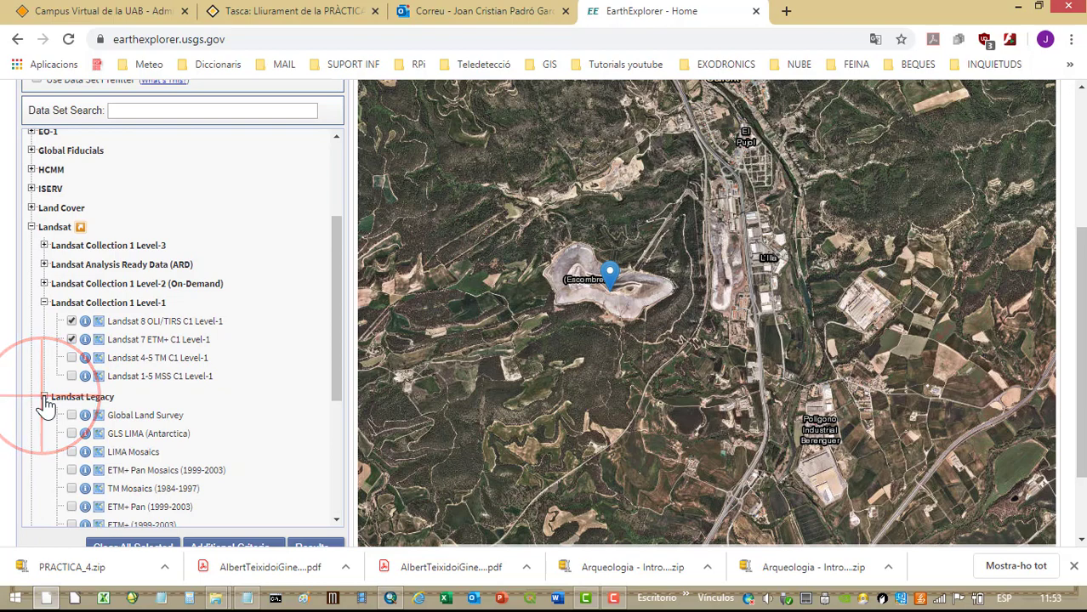
scroll(85, 455, down, 2)
scroll(81, 460, down, 2)
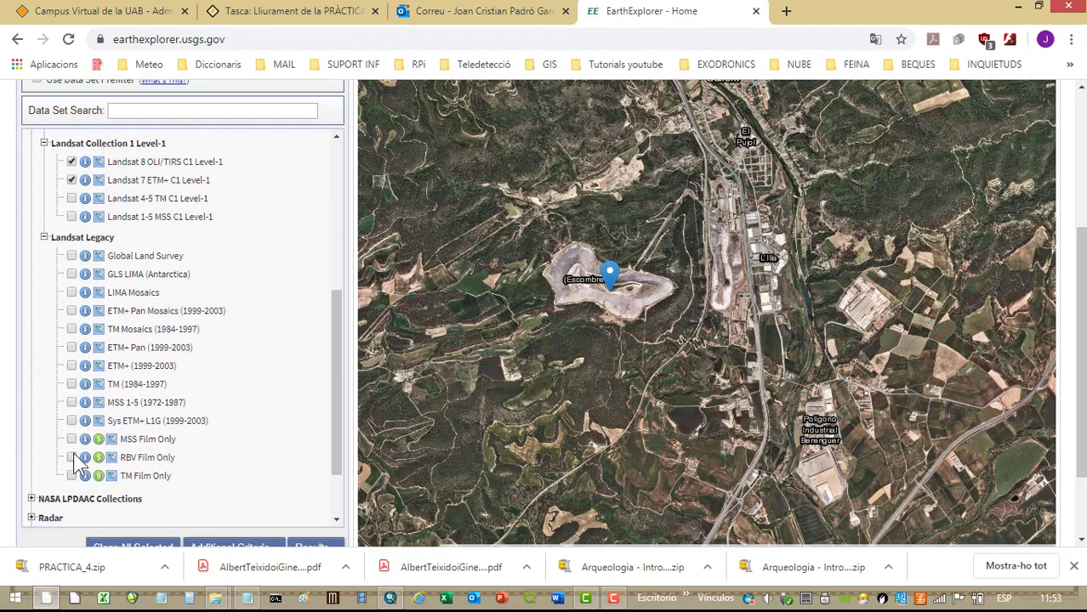
scroll(74, 408, up, 2)
click(44, 318)
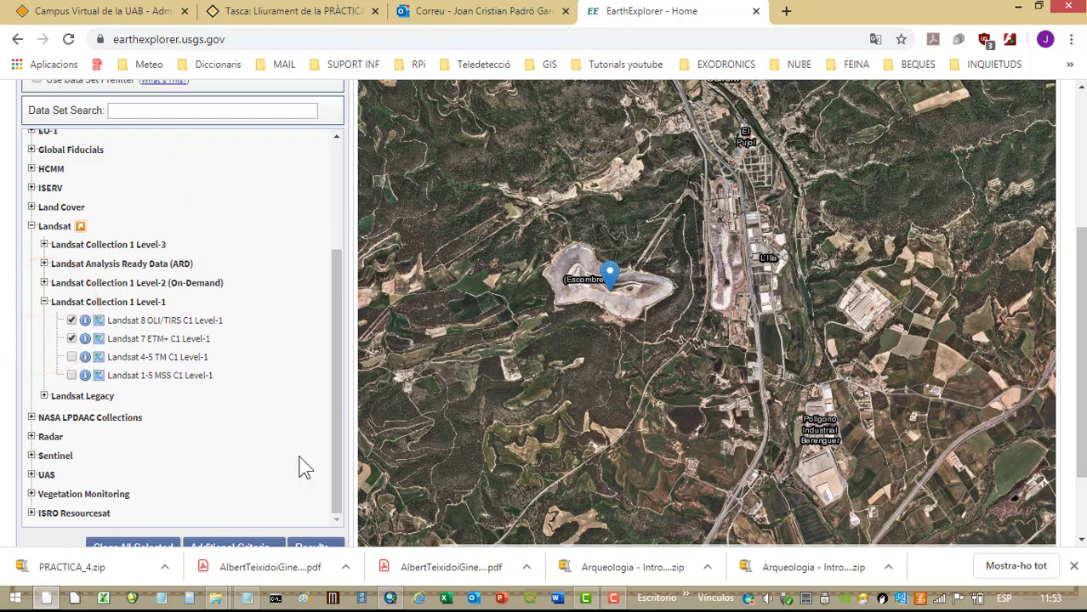
Step: Run the search for scenes in the selected Landsat data sets
scroll(306, 425, up, 2)
scroll(258, 435, down, 2)
scroll(339, 523, down, 2)
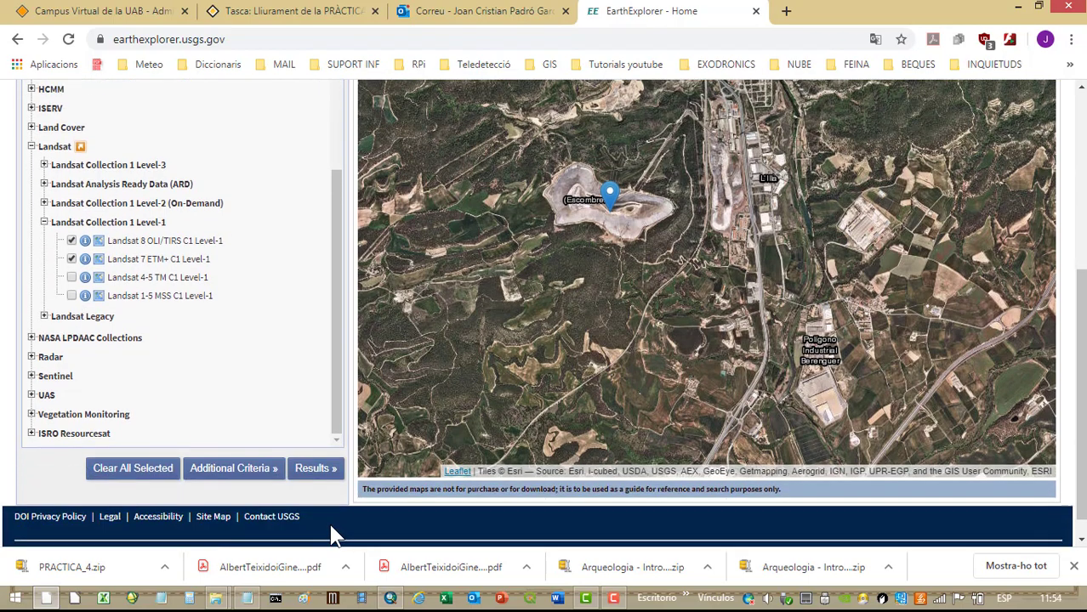
click(325, 481)
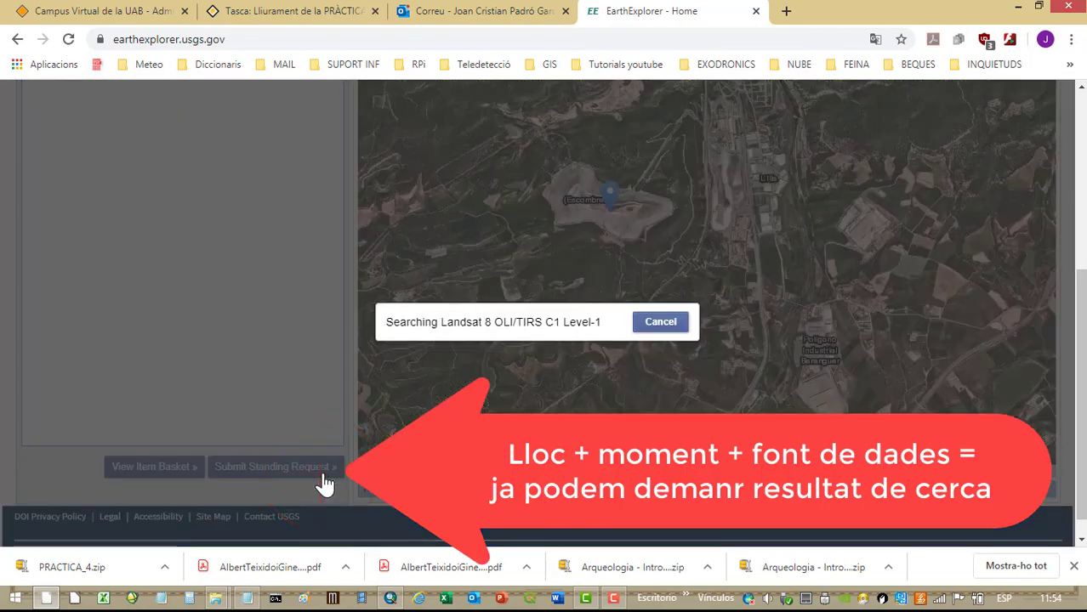
Step: Examine the acquisition date, path and row of the first two Landsat 8 results
scroll(201, 403, up, 2)
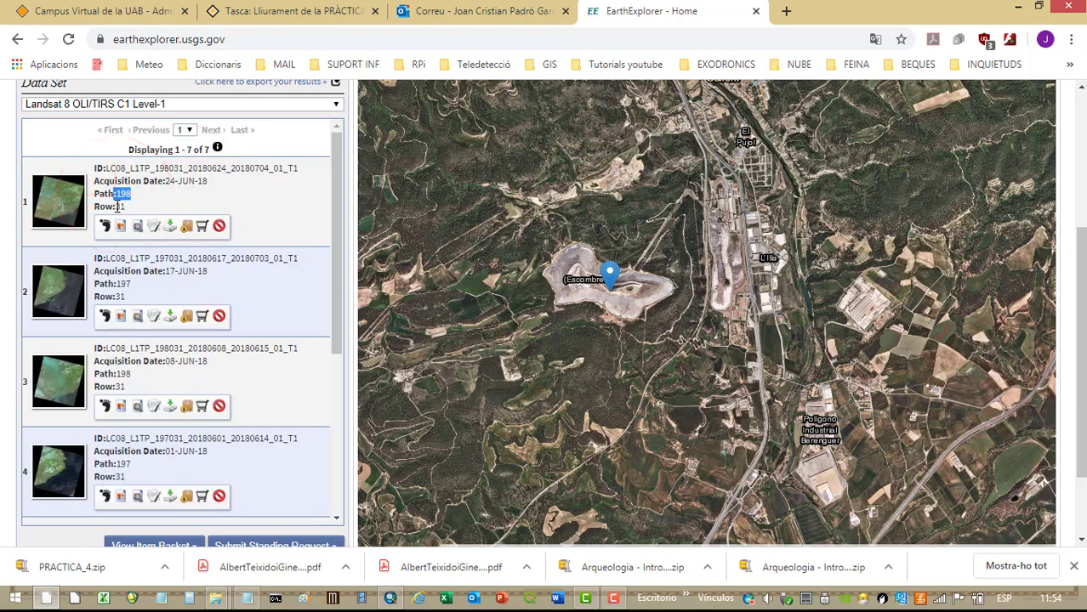
double_click(120, 207)
double_click(127, 194)
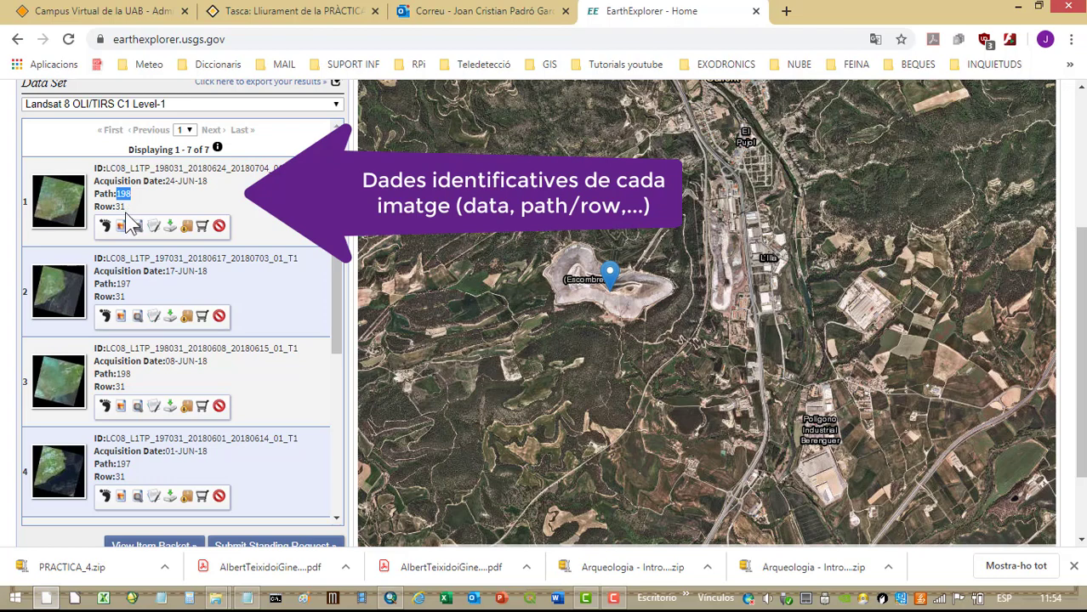
double_click(121, 206)
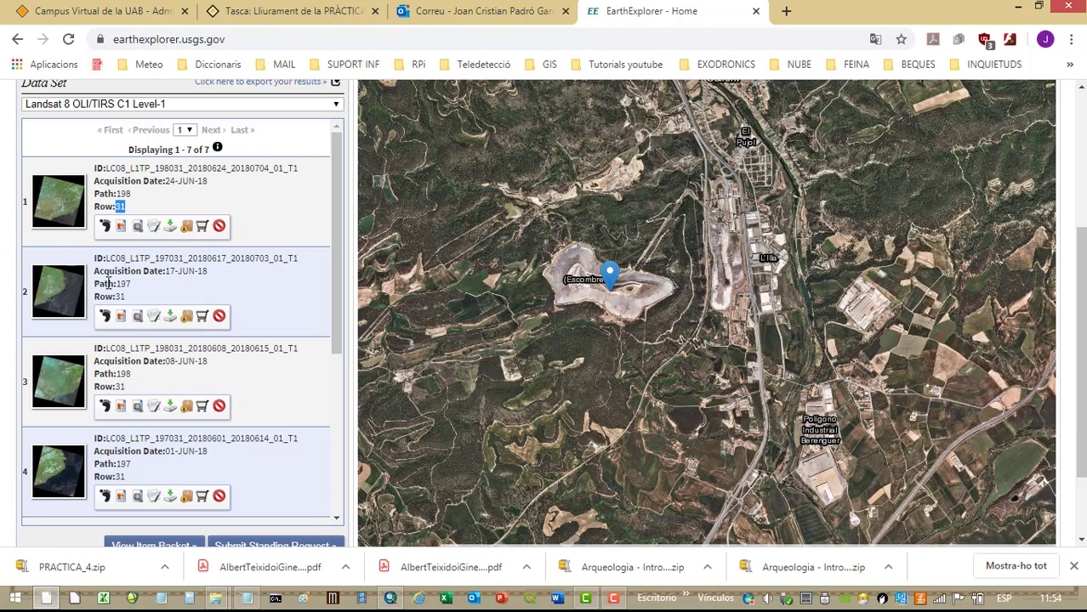
drag(165, 271, 207, 271)
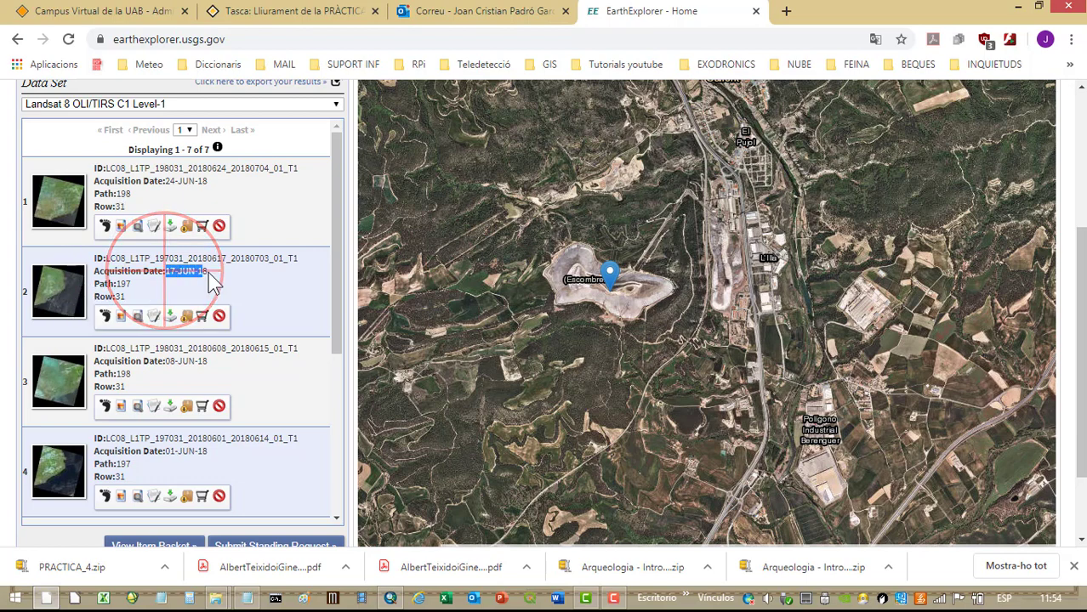
double_click(122, 285)
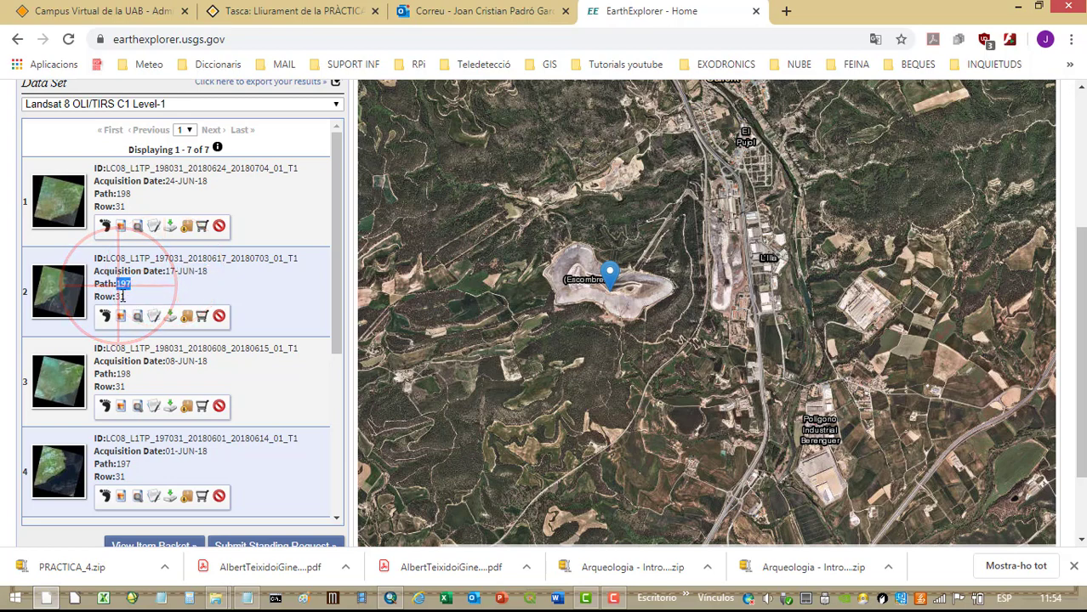
double_click(120, 297)
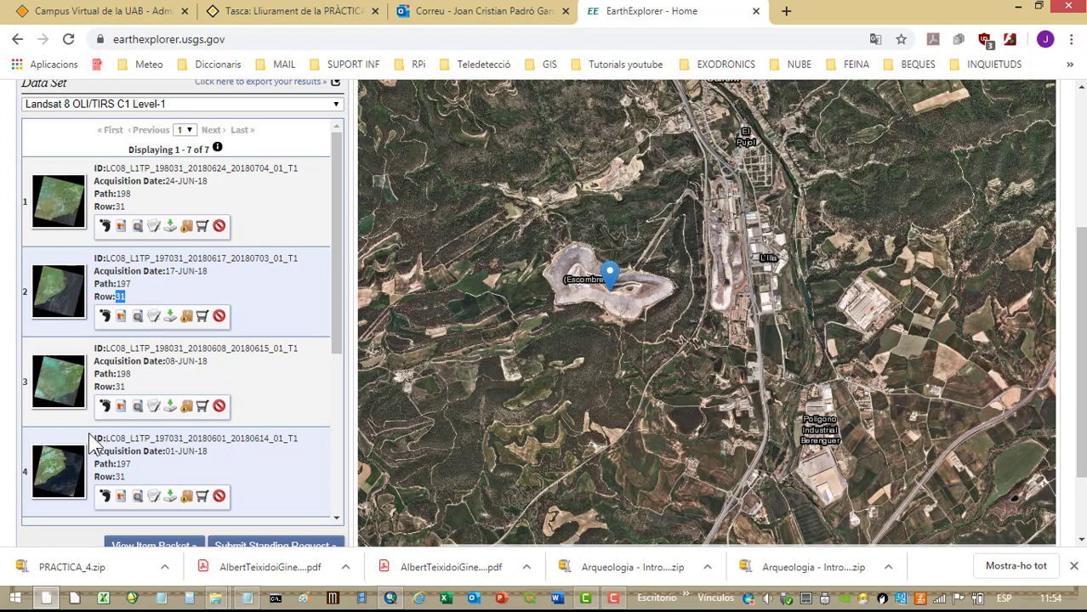
Step: Show the footprint of the 24-JUN-18 scene, replace it with the browse image overlay, and inspect the clouds around the marker
click(105, 226)
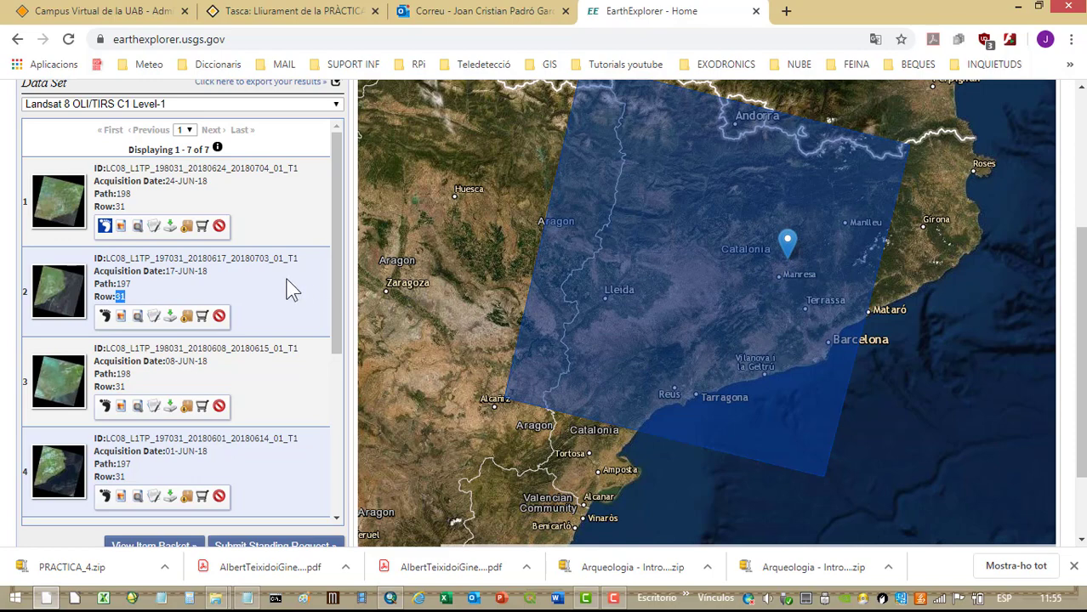
click(121, 228)
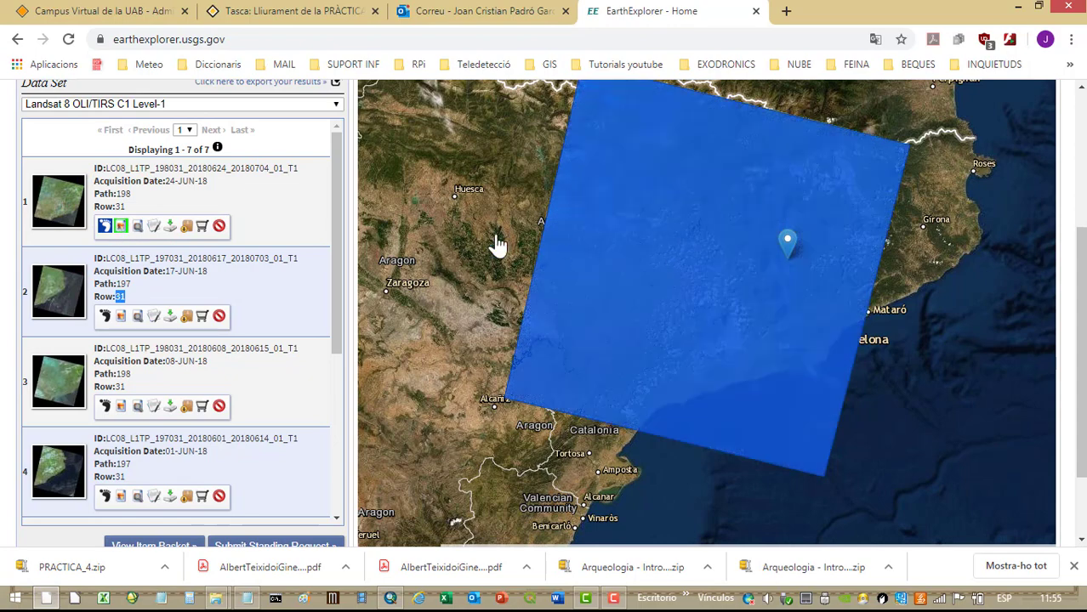
click(119, 228)
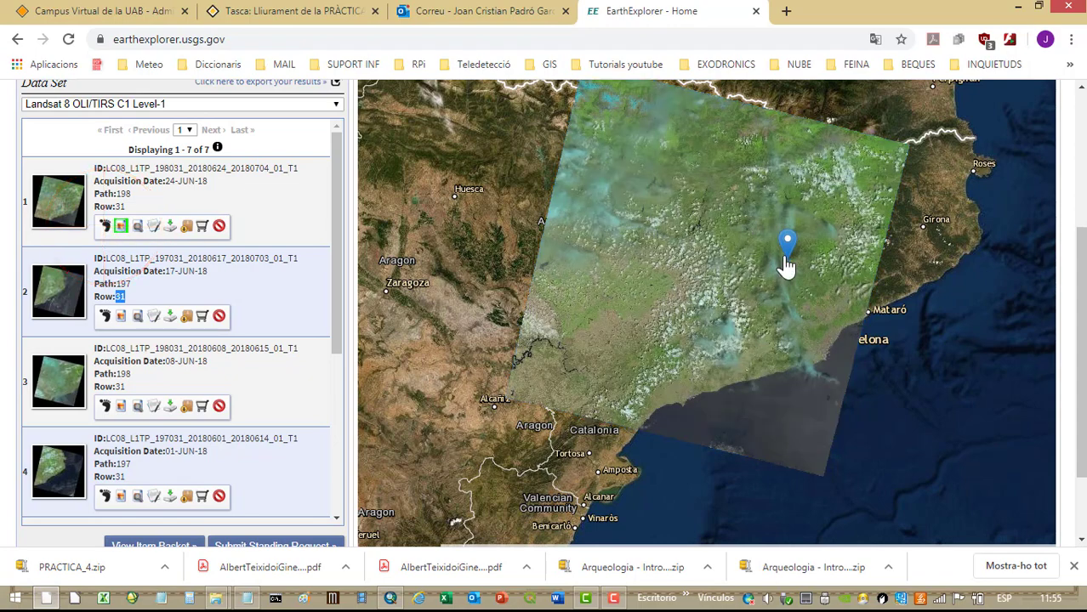
scroll(783, 259, up, 1)
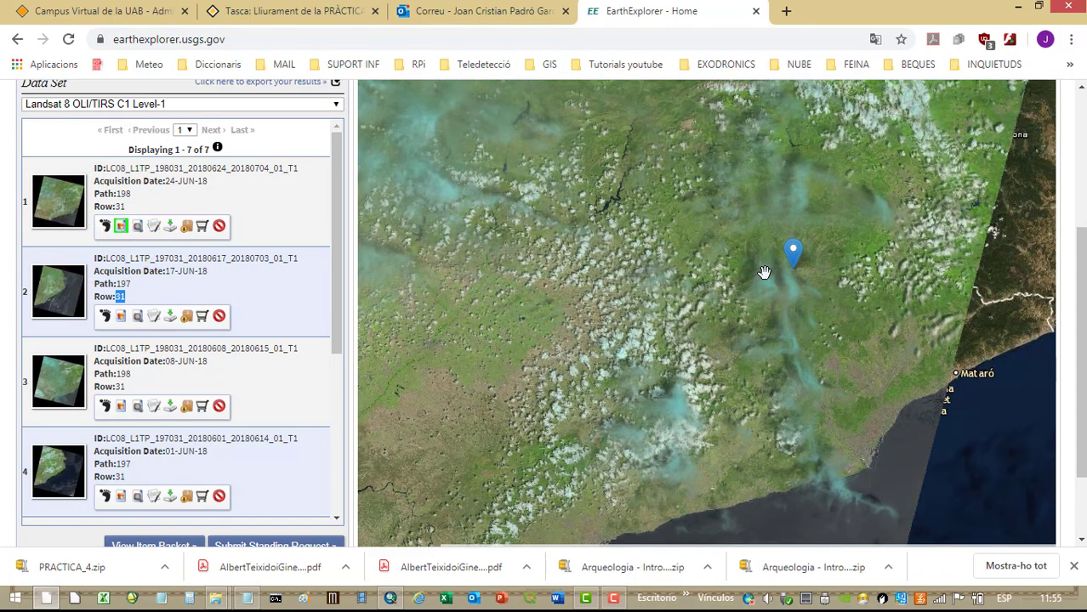
scroll(764, 273, down, 1)
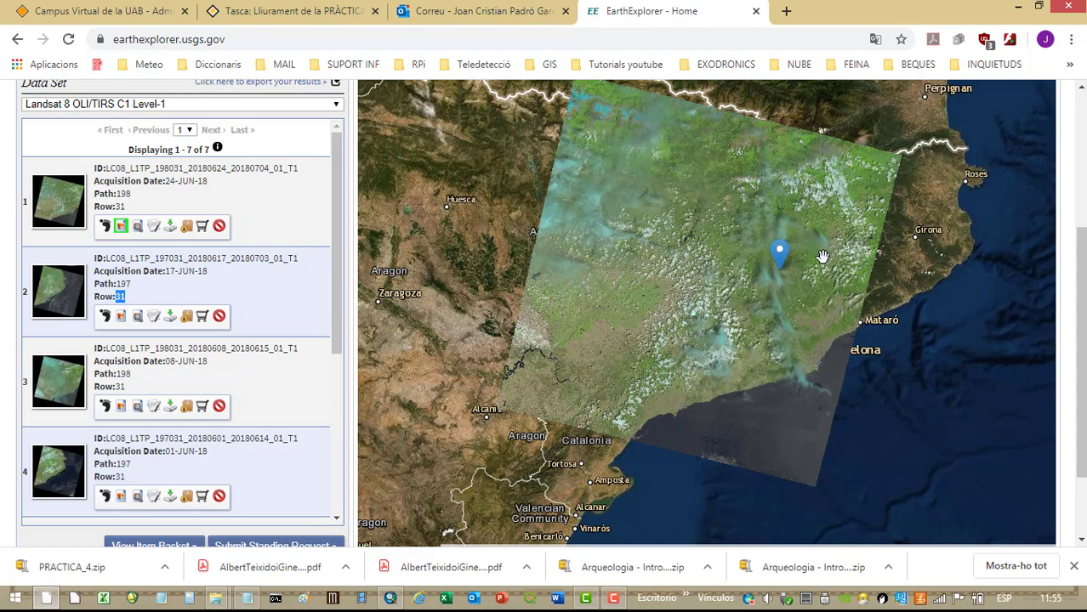
scroll(780, 280, up, 3)
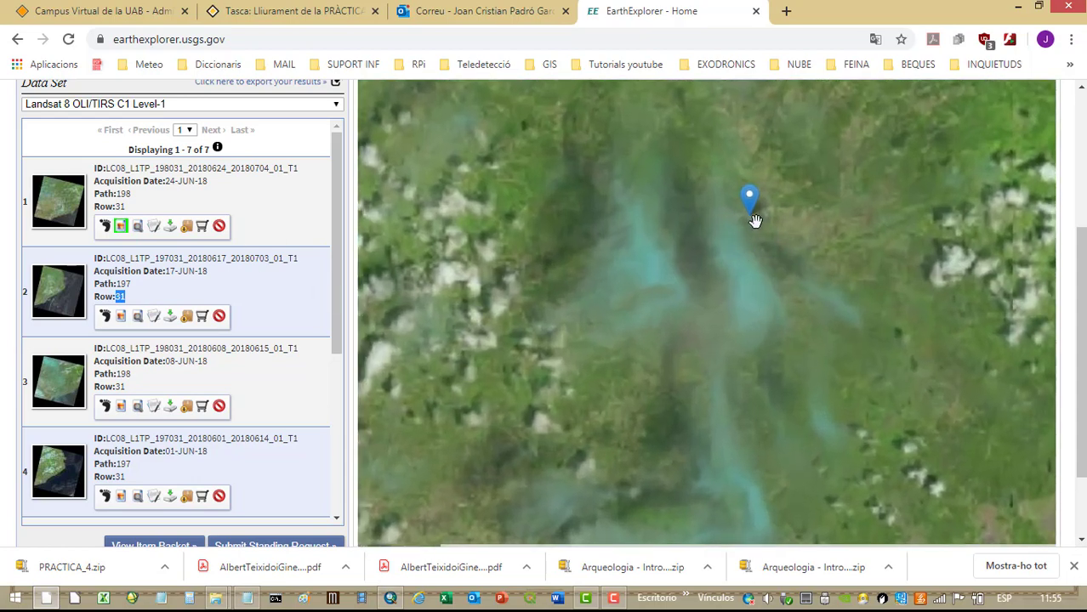
scroll(727, 313, down, 3)
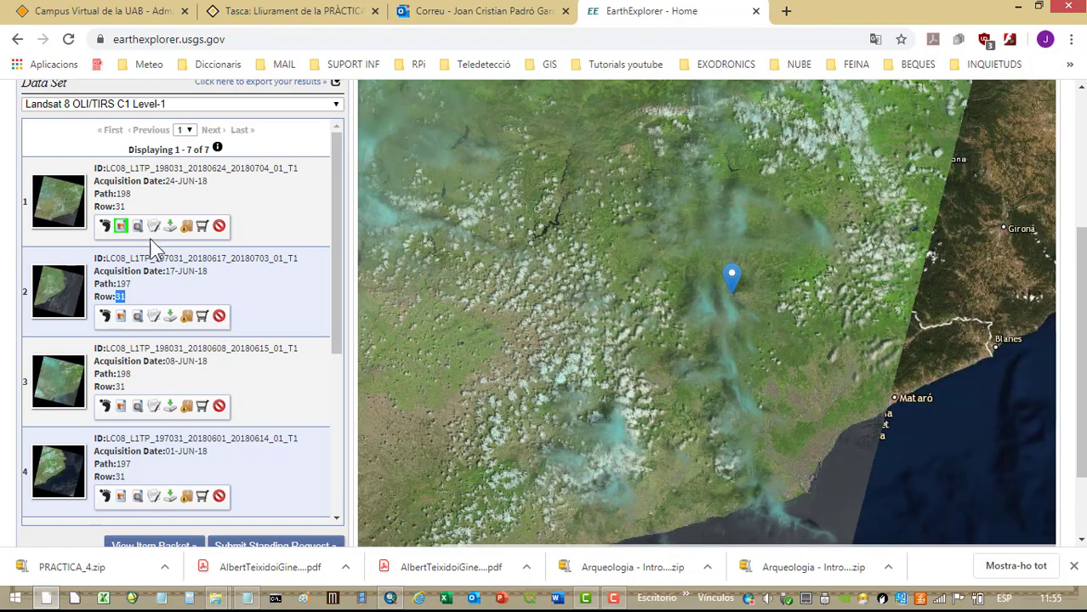
Step: Mark the 24-JUN-18 scene for browse comparison, open its full metadata and check the acquisition details and the land and scene cloud cover
click(137, 227)
click(153, 227)
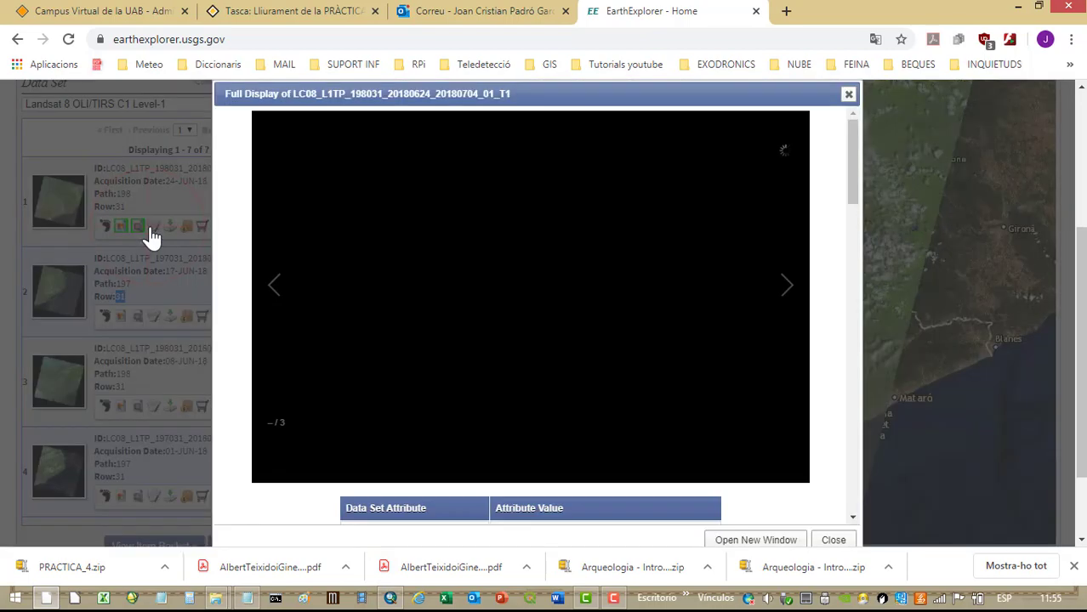
scroll(727, 425, down, 1)
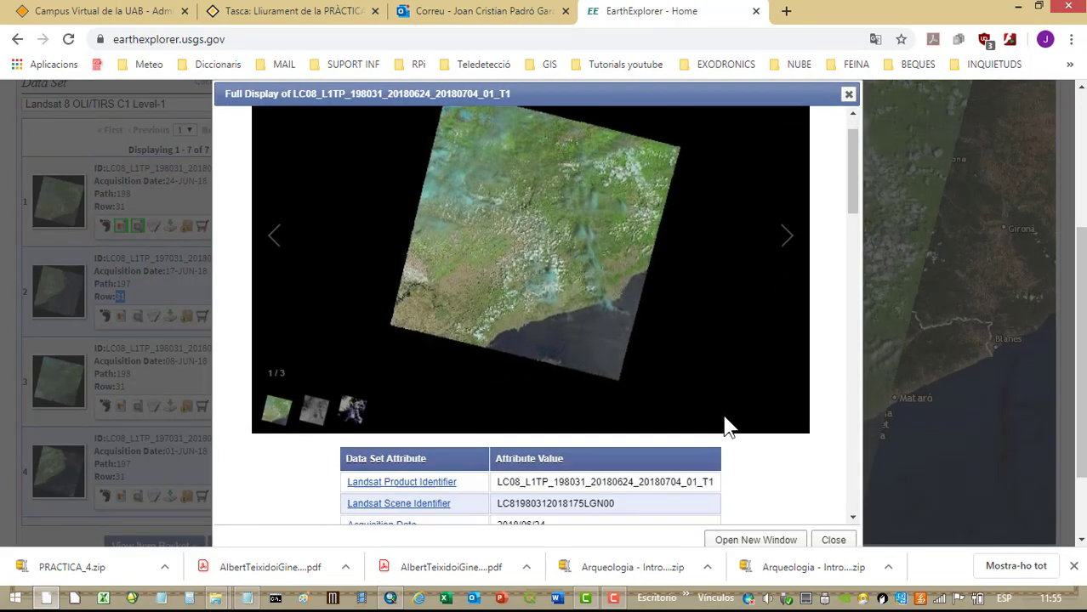
scroll(727, 425, down, 3)
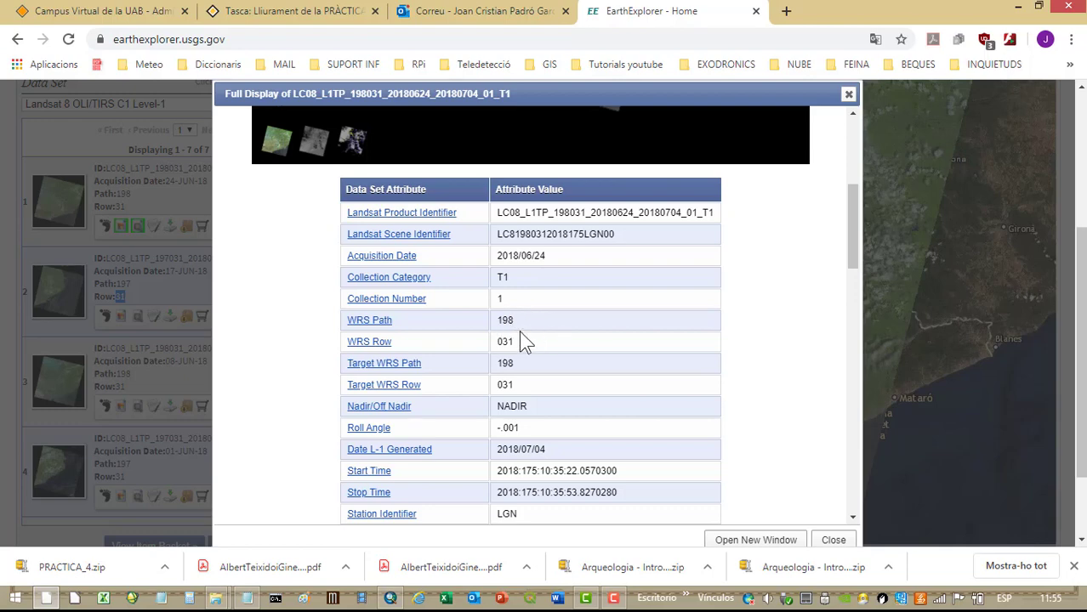
scroll(519, 366, down, 2)
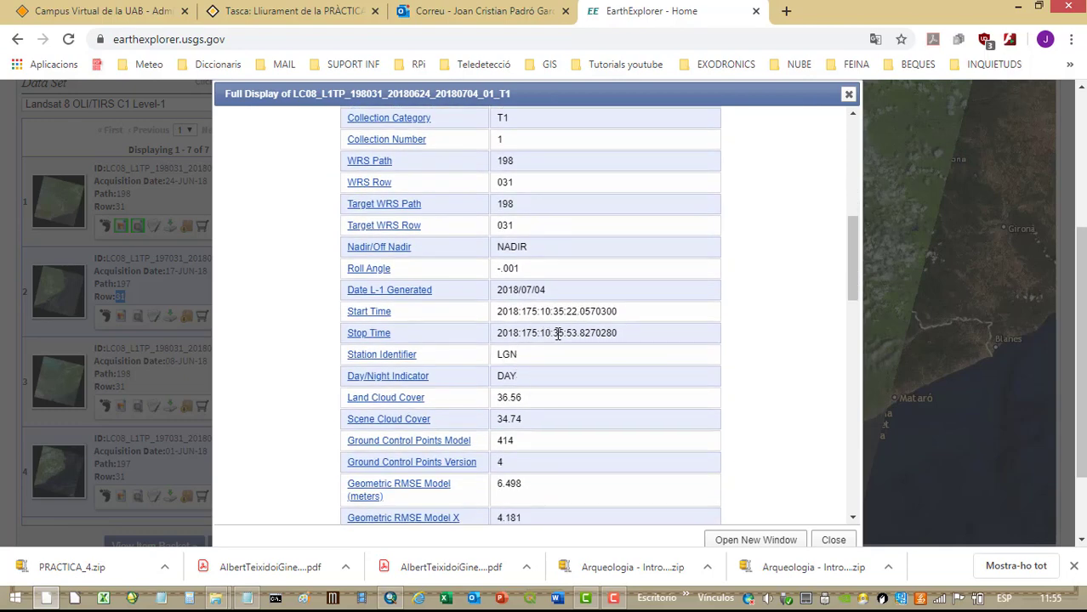
scroll(682, 427, down, 1)
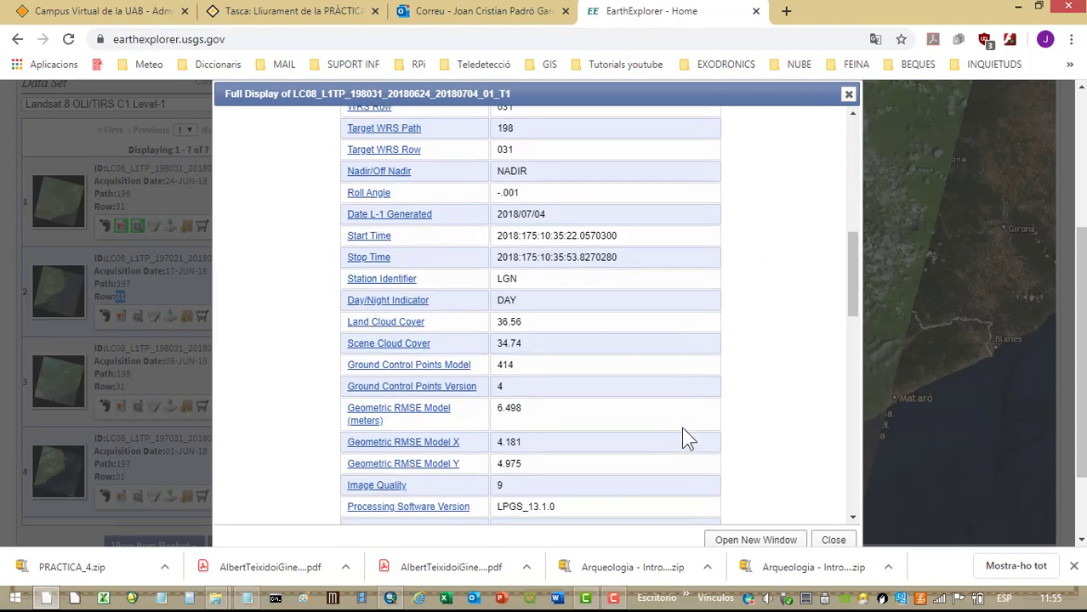
scroll(544, 375, down, 1)
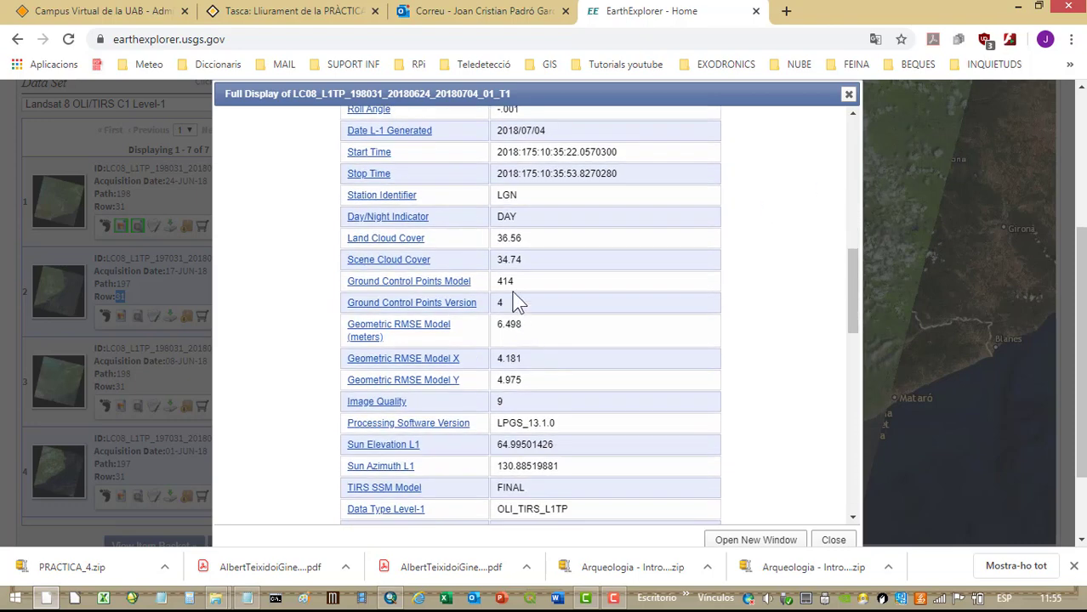
drag(500, 239, 527, 243)
drag(500, 260, 523, 259)
Step: Review the scene's geometric RMSE, sensor, projection, grid cell size and corner coordinate attributes through to the end of the metadata table
scroll(521, 358, down, 1)
scroll(521, 364, down, 1)
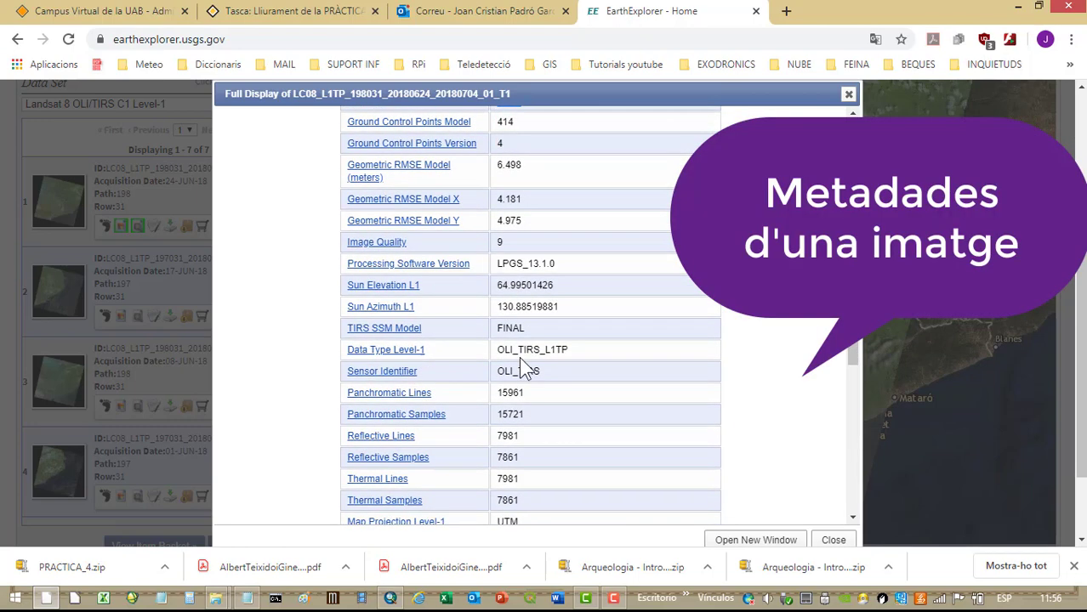
double_click(522, 201)
scroll(502, 393, down, 4)
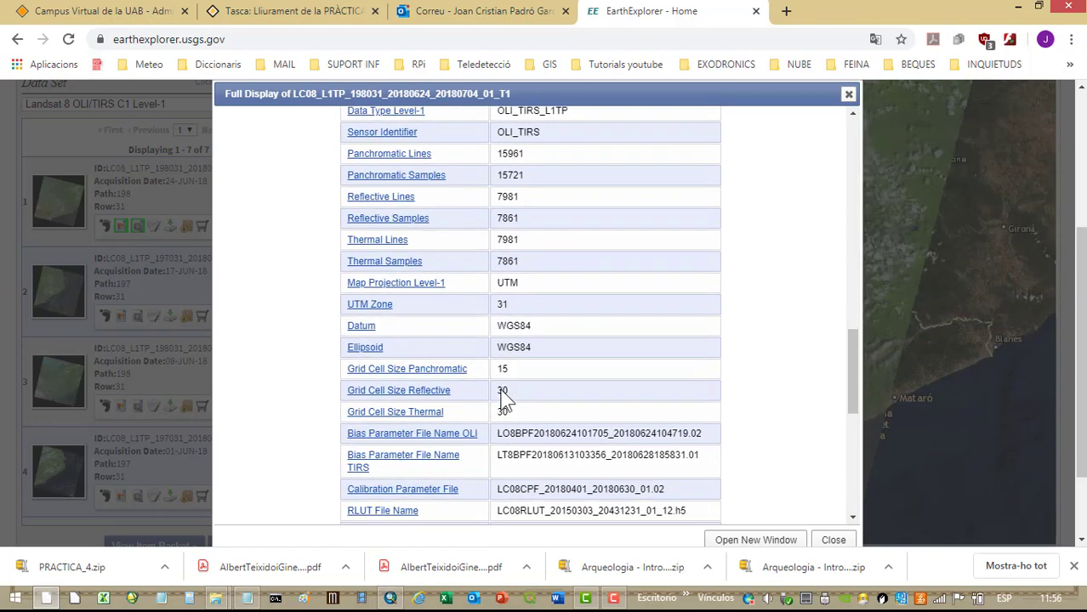
scroll(502, 390, down, 4)
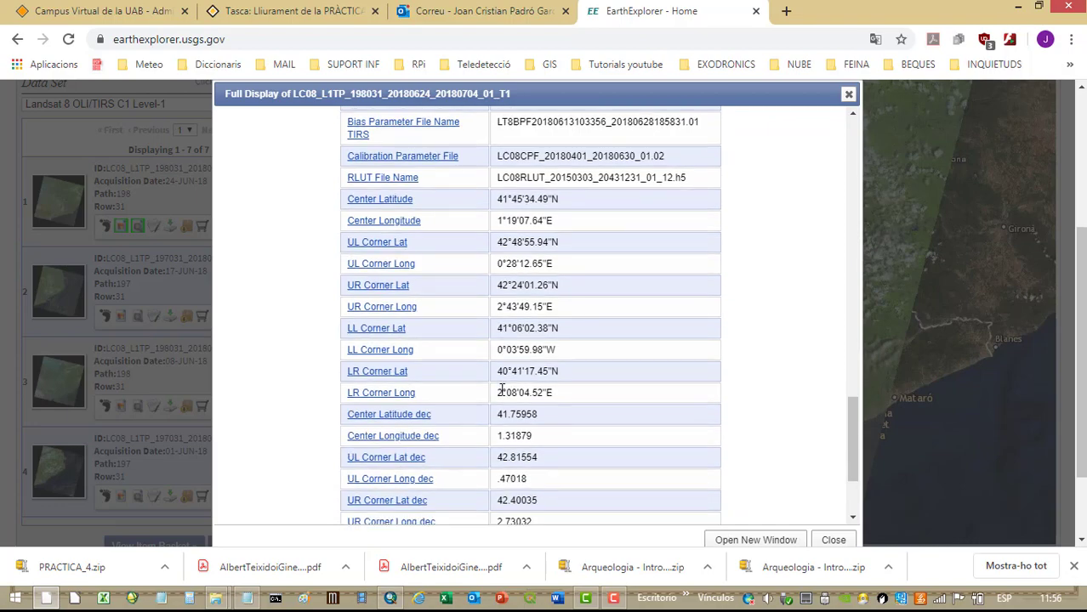
scroll(536, 376, down, 3)
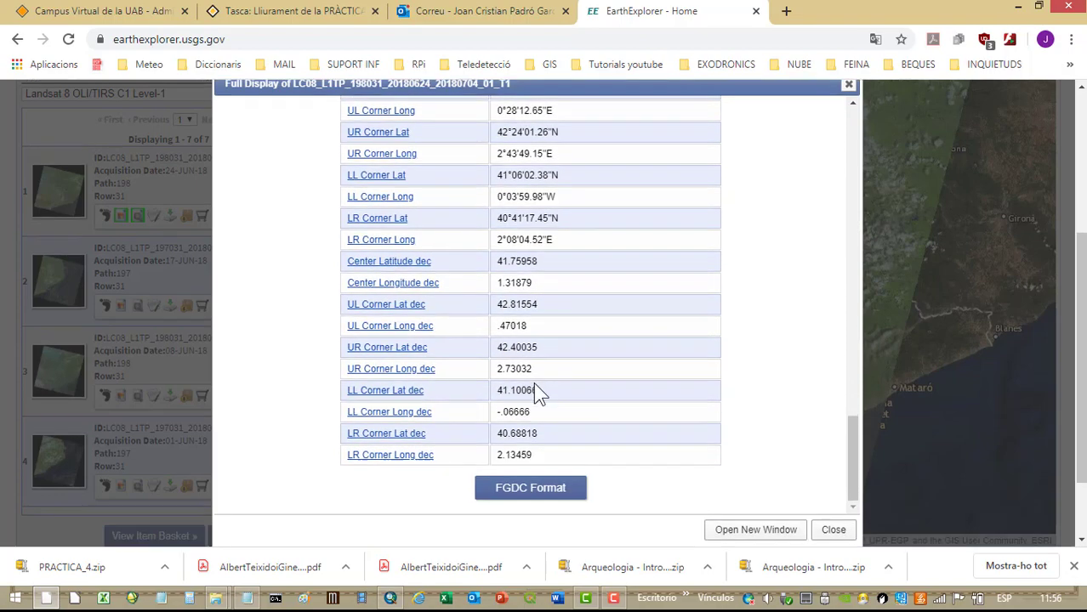
Step: View the second and third browse images of the 24-JUN-18 scene and close its full display
scroll(535, 383, up, 20)
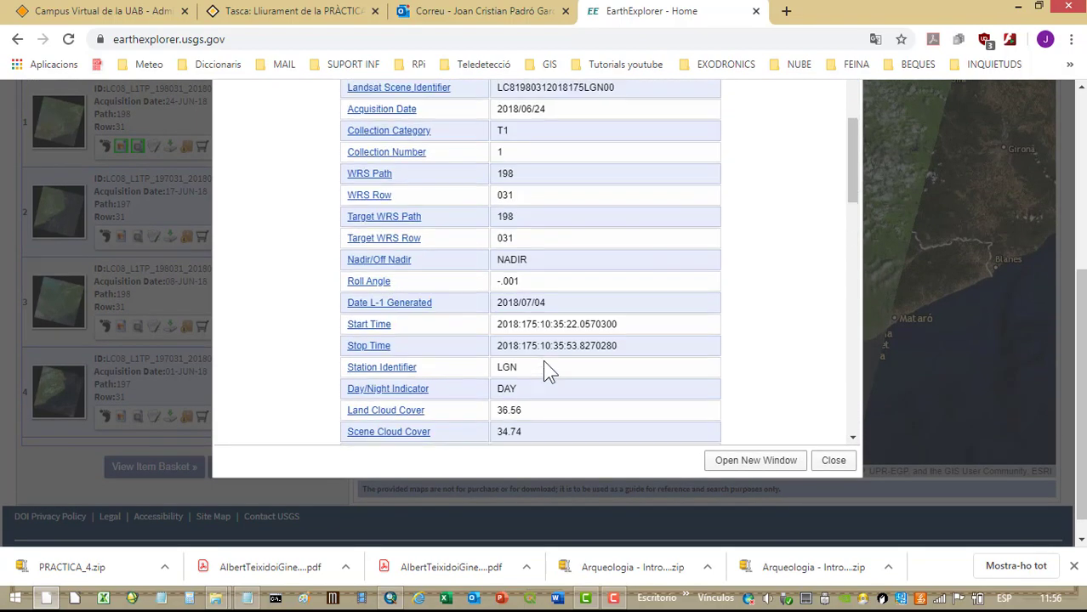
scroll(718, 316, up, 1)
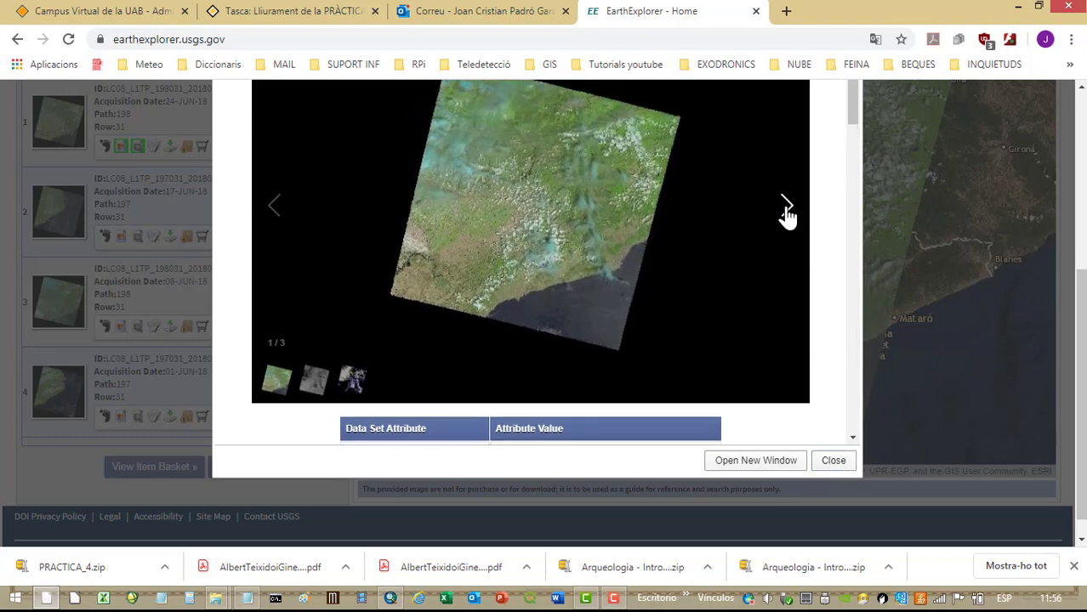
click(785, 207)
click(784, 207)
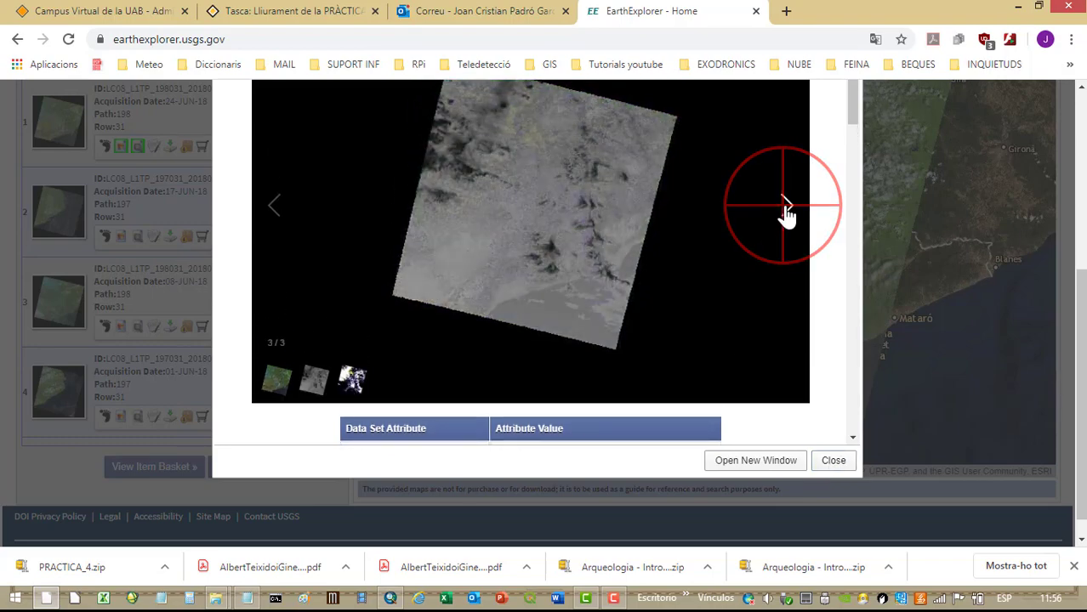
click(833, 461)
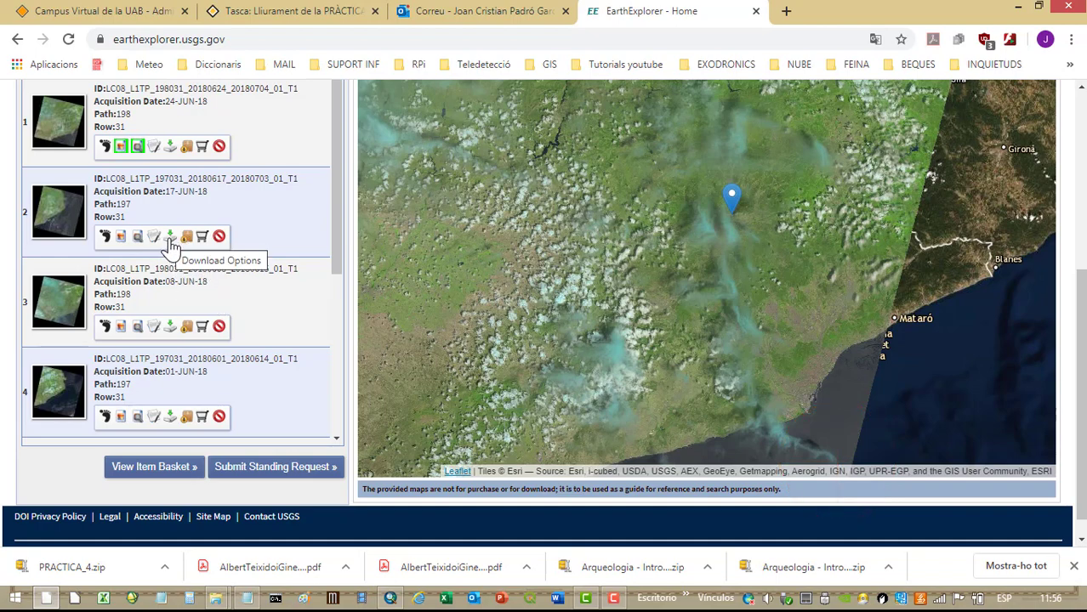
Step: Overlay the browse image of the 23-MAY-18 Landsat 8 scene on the map and inspect the clouds around the marker
drag(340, 244, 339, 417)
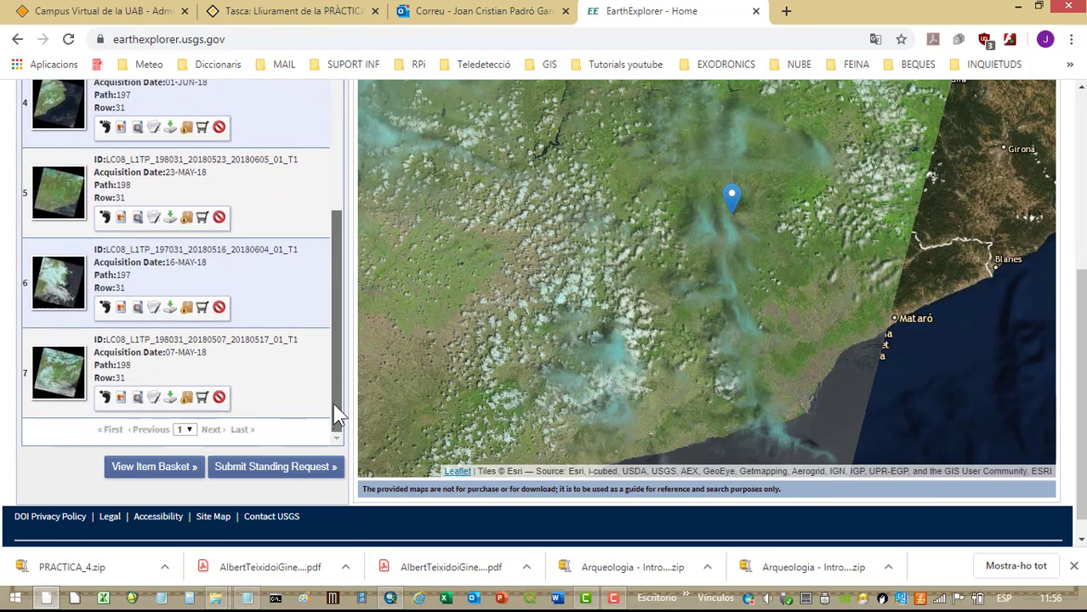
click(122, 217)
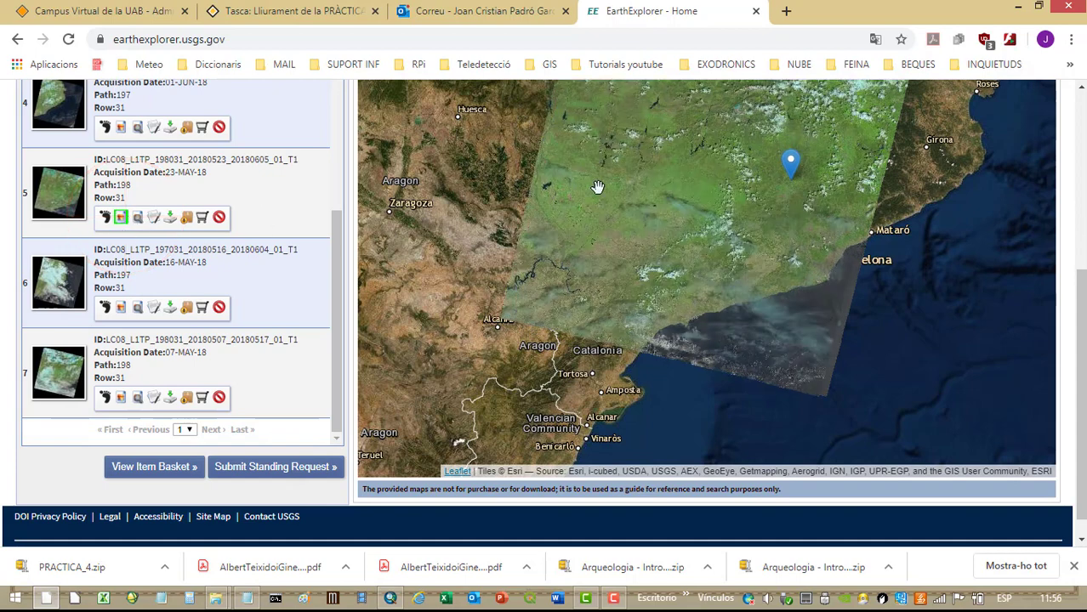
scroll(774, 169, up, 5)
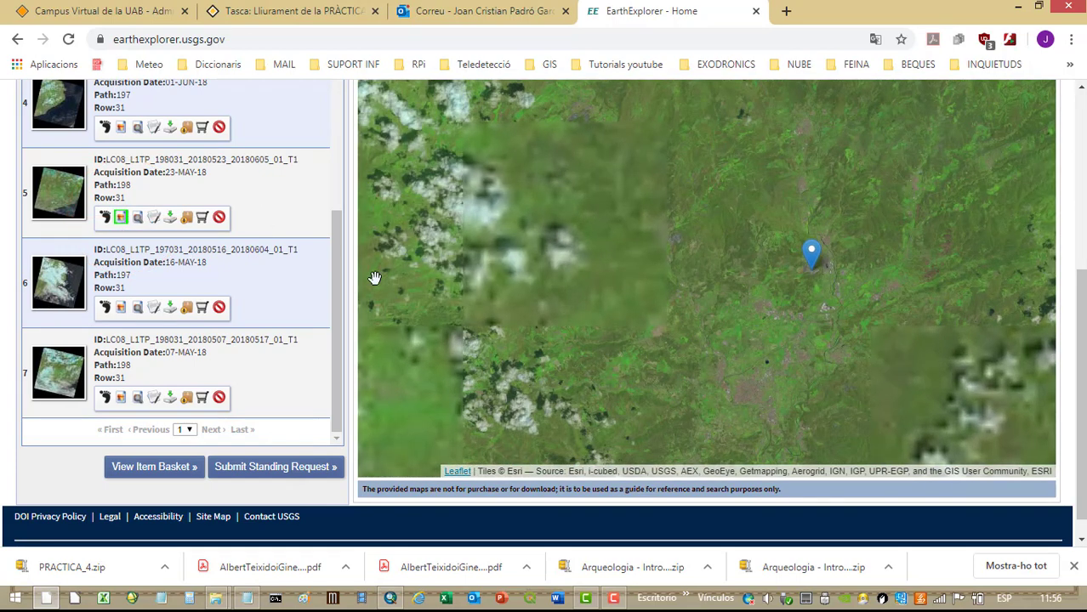
Step: Review the download options of the 23-MAY-18 scene, download its Level-1 GeoTIFF Data Product and close the options
click(169, 218)
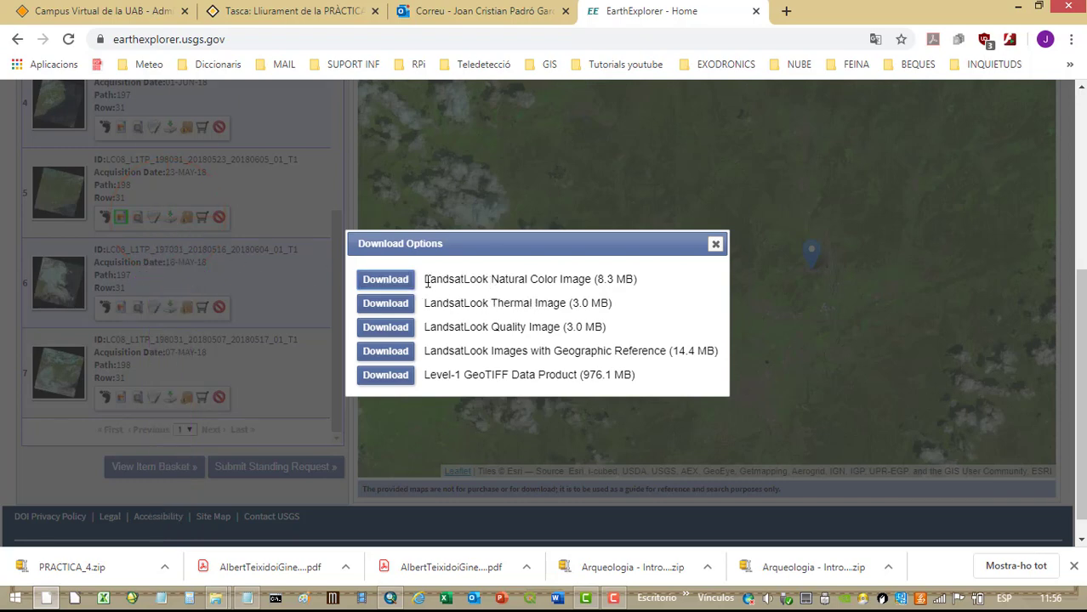
drag(427, 283, 592, 281)
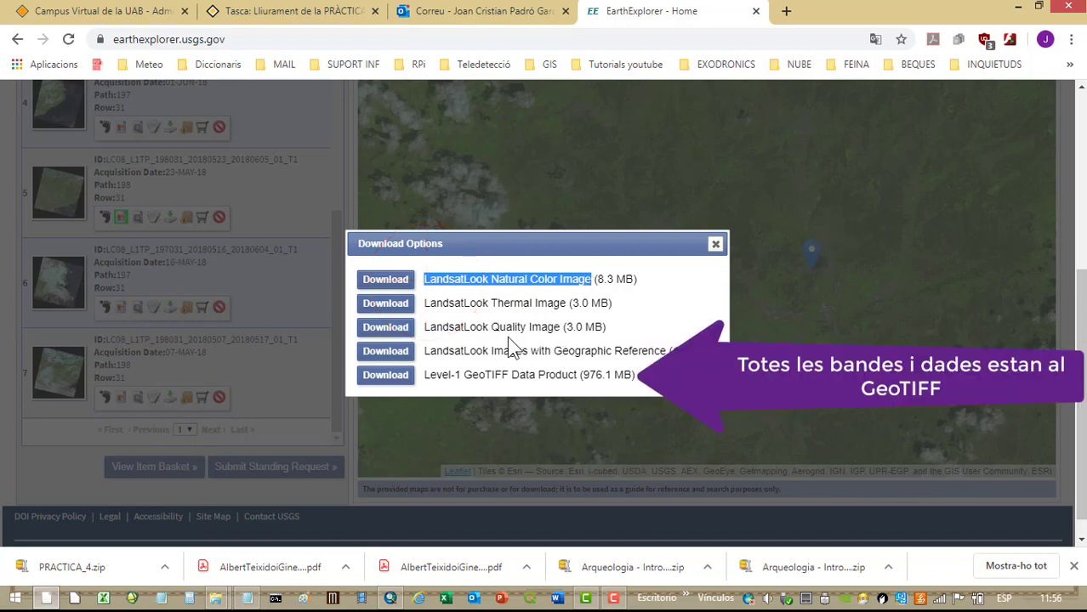
drag(483, 328, 605, 329)
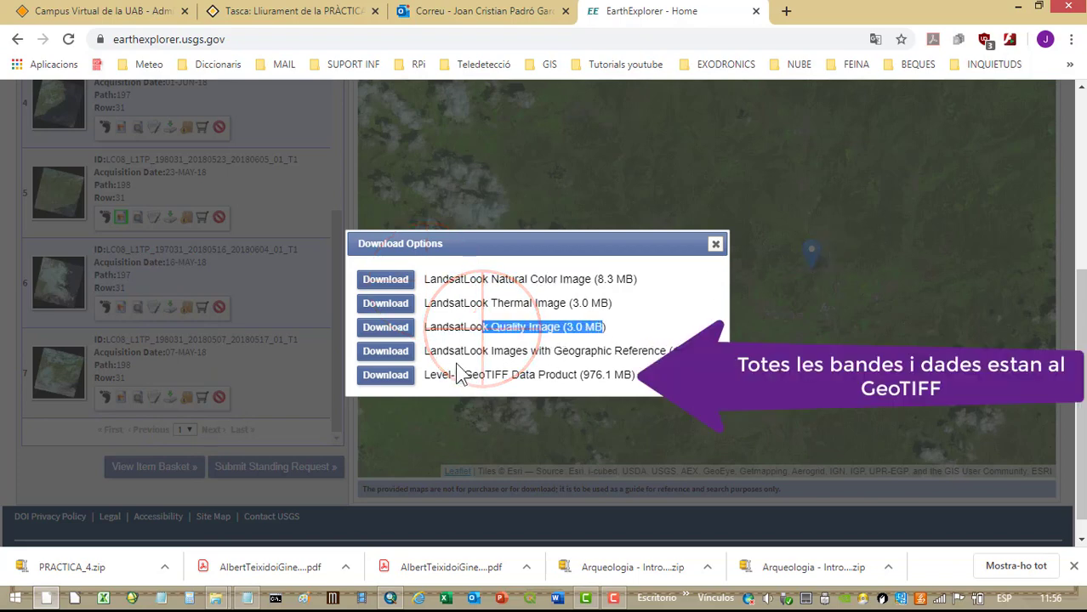
click(425, 376)
mouse_move(429, 378)
mouse_down()
mouse_move(575, 374)
mouse_move(655, 387)
mouse_up()
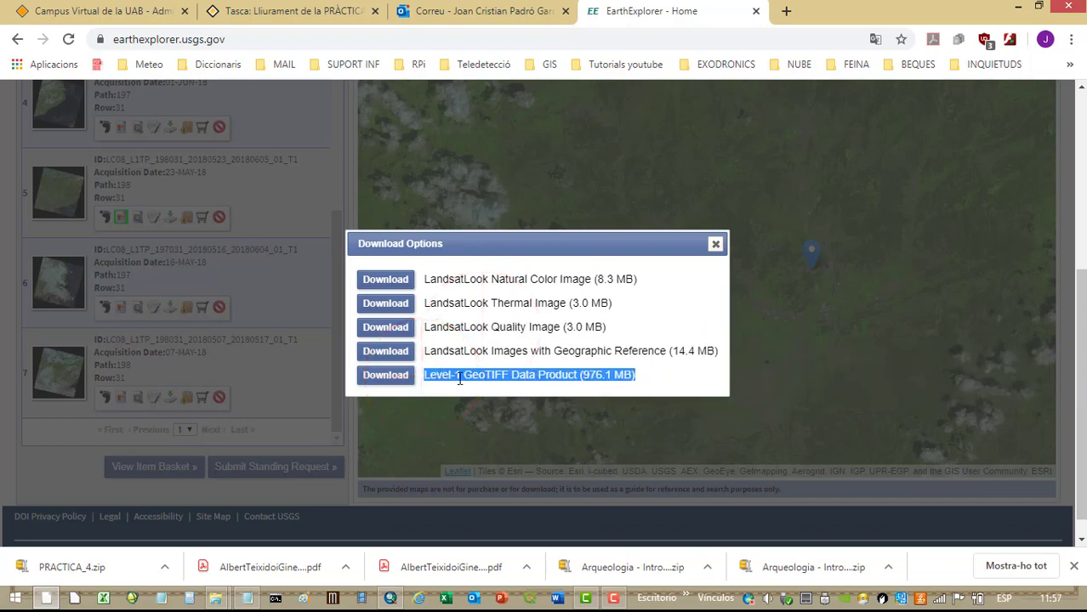
click(402, 381)
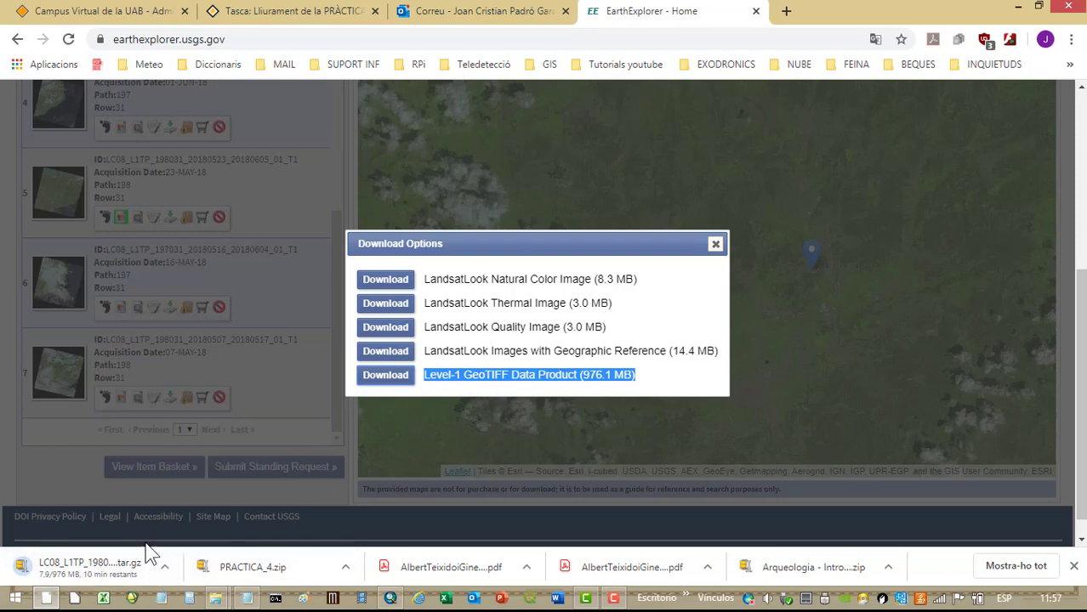
click(715, 245)
Step: Switch the search results to the Landsat 7 ETM+ C1 Level-1 data set and look through its scenes
scroll(187, 348, up, 3)
scroll(191, 281, up, 6)
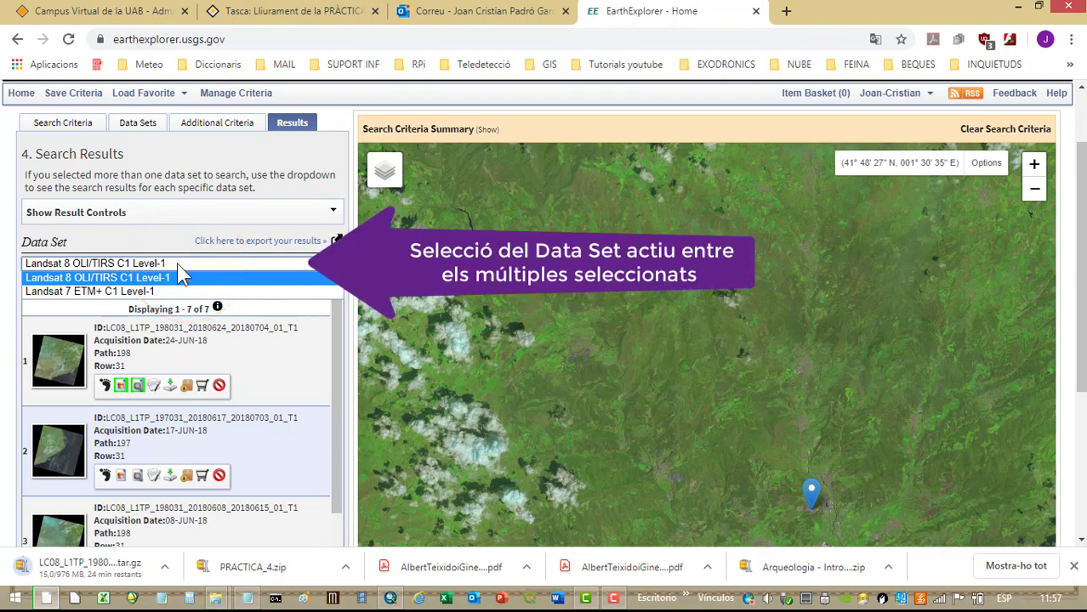
click(132, 292)
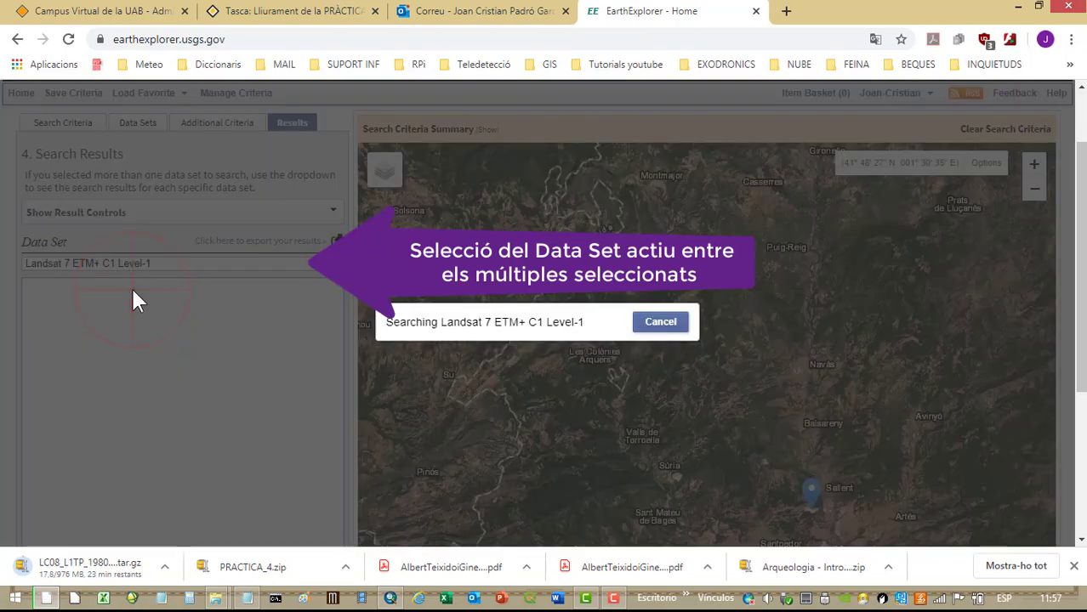
scroll(184, 379, down, 2)
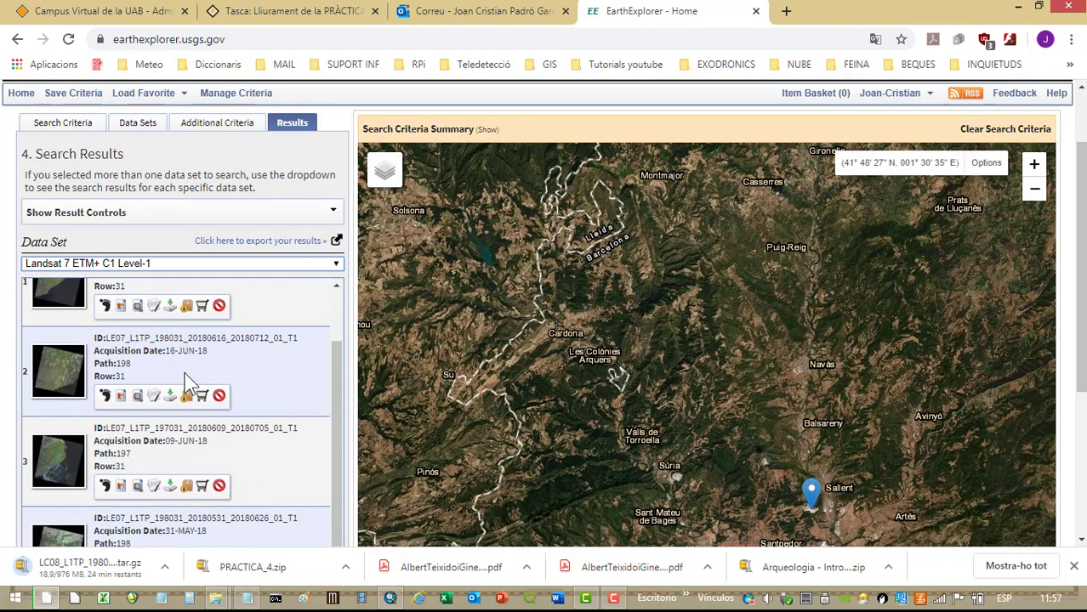
scroll(189, 383, up, 2)
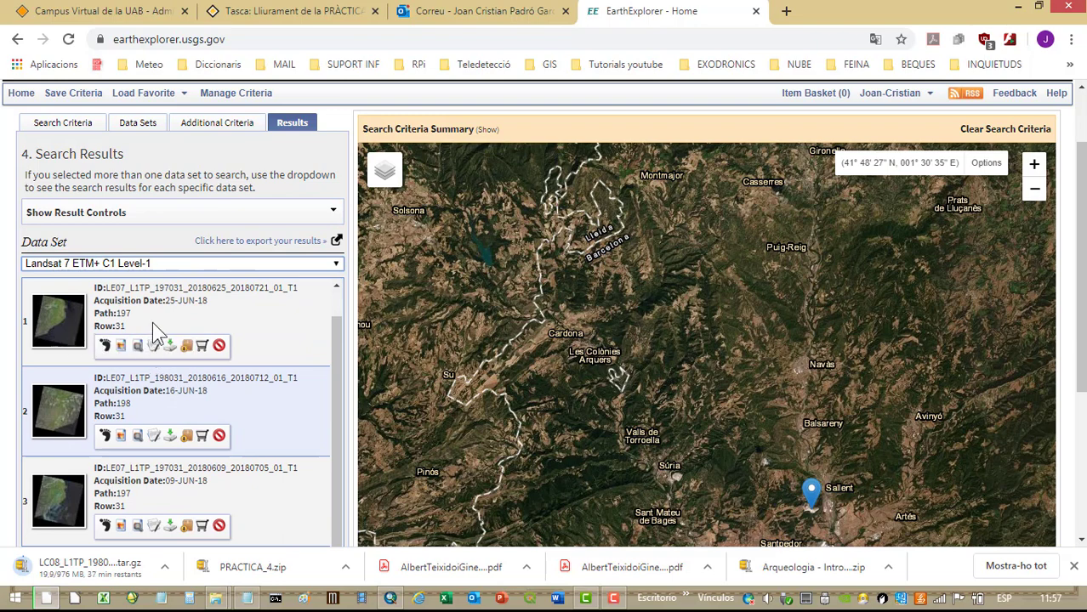
Step: Overlay the browse image of the 25-JUN-18 Landsat 7 scene and inspect its striping around the marker at close range
click(121, 346)
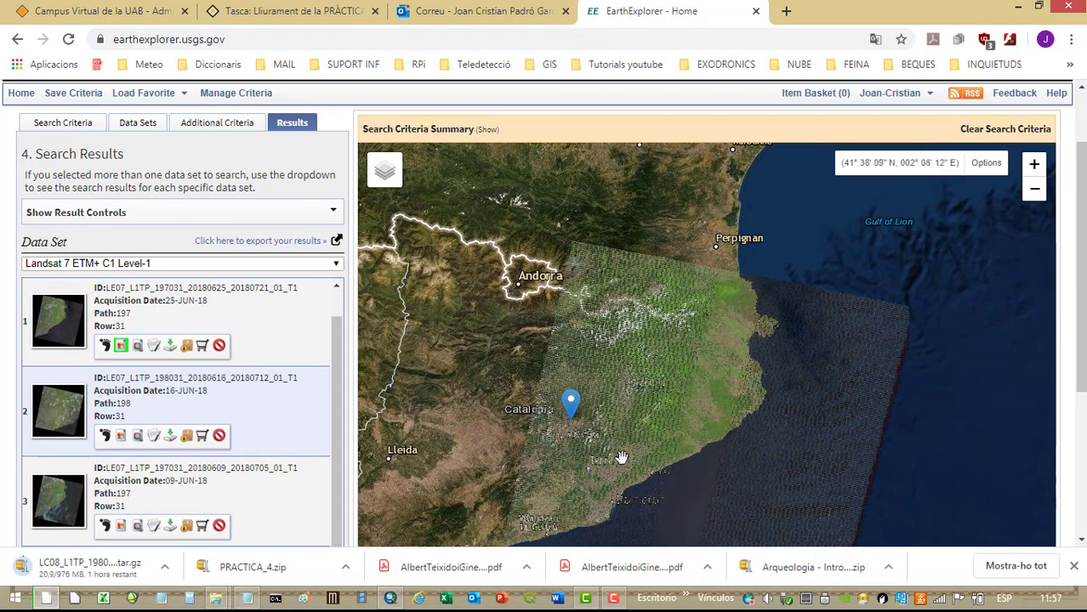
scroll(632, 438, up, 1)
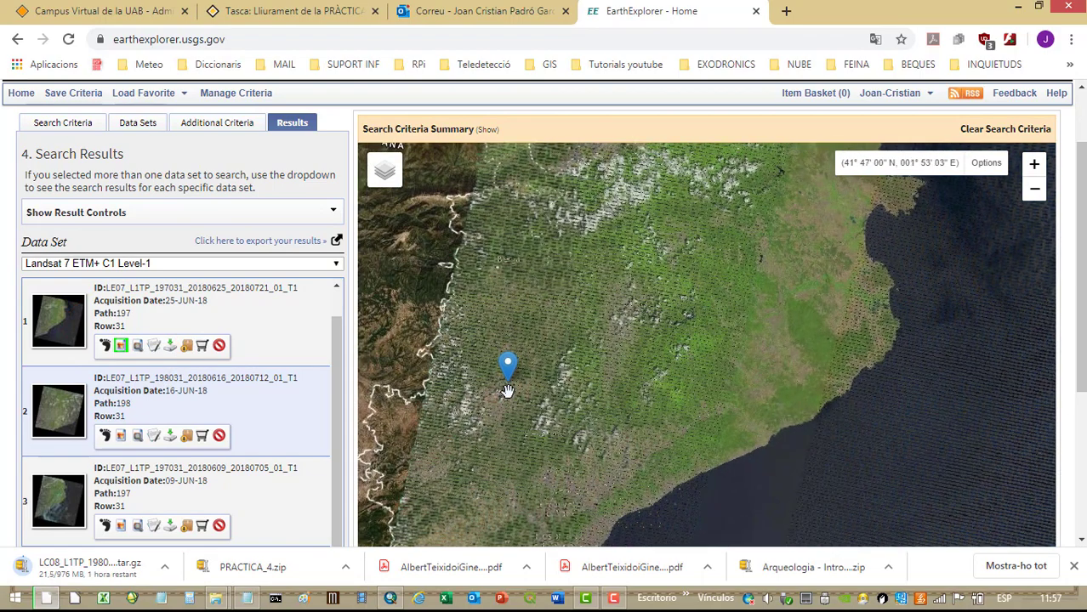
scroll(507, 390, up, 3)
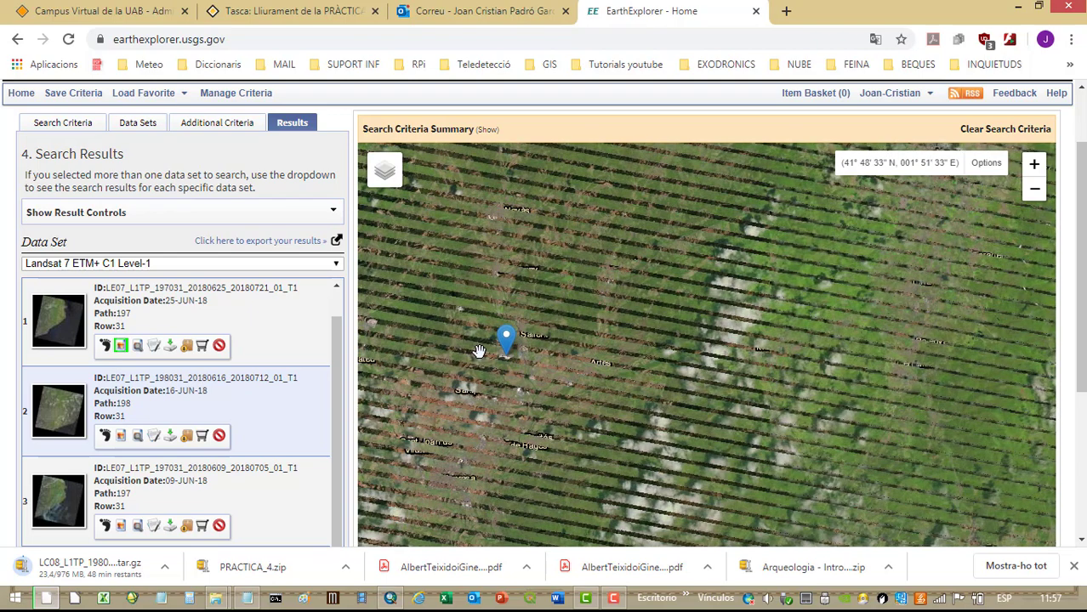
scroll(479, 344, up, 2)
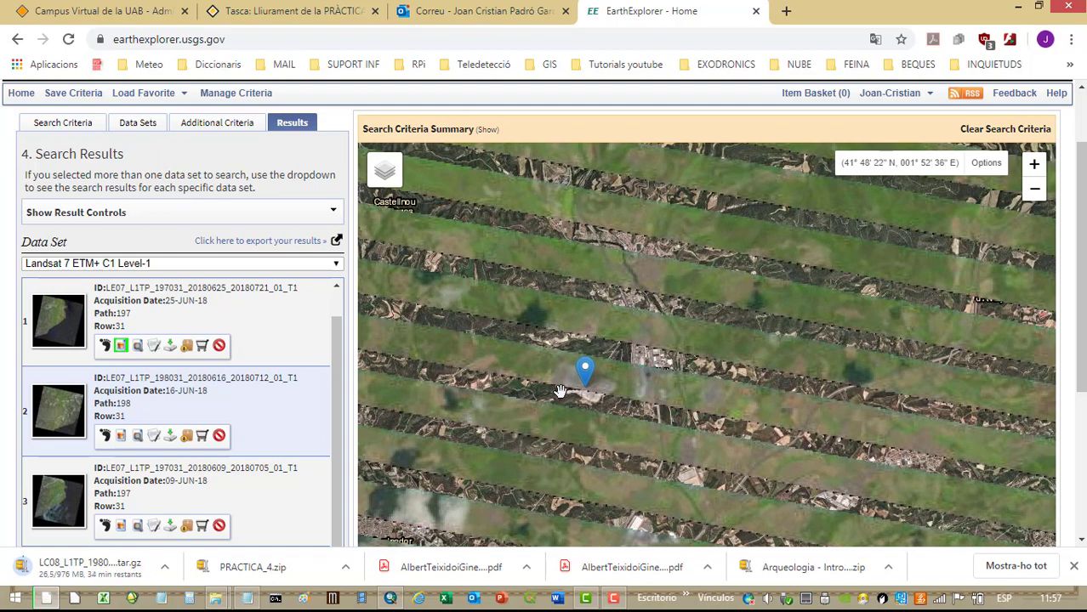
scroll(587, 401, up, 1)
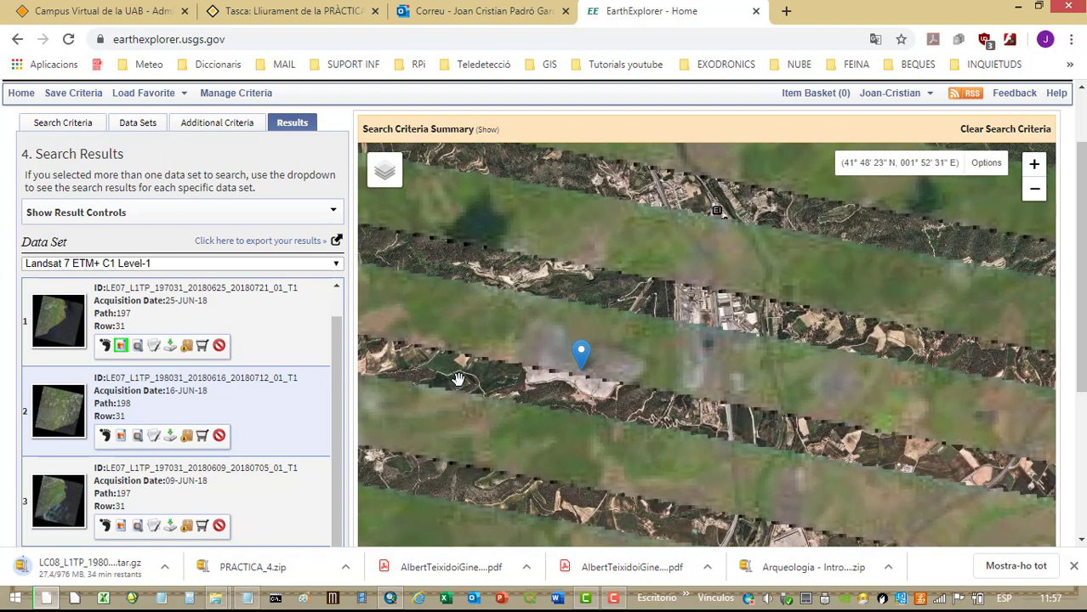
scroll(554, 385, up, 1)
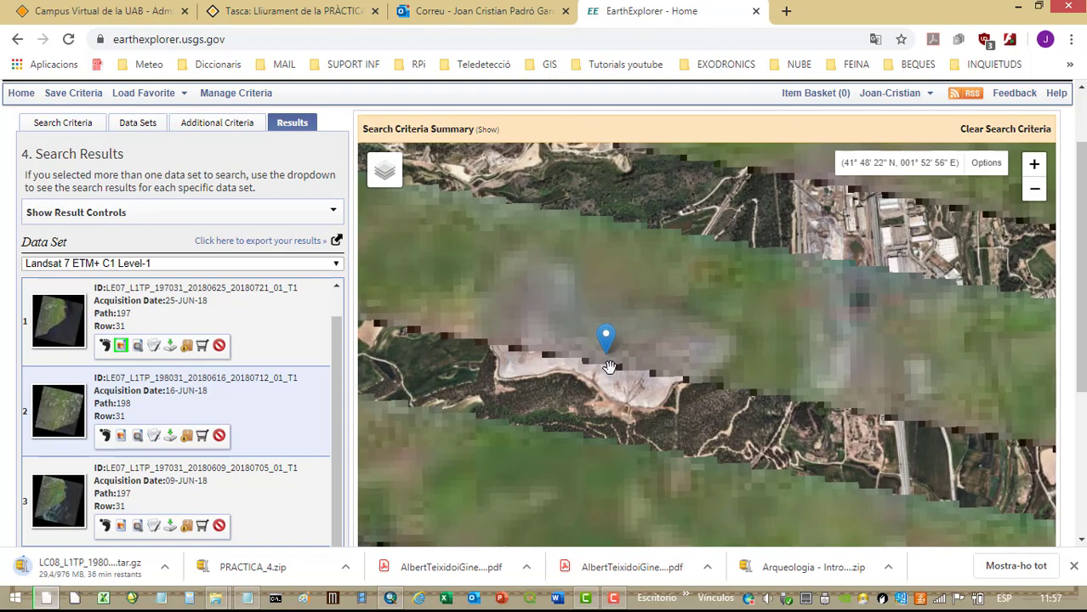
Step: Return to the data set selection, collapse Landsat Collection 1 Level-1 and expand Landsat Collection 1 Level-2 (On-Demand)
click(137, 122)
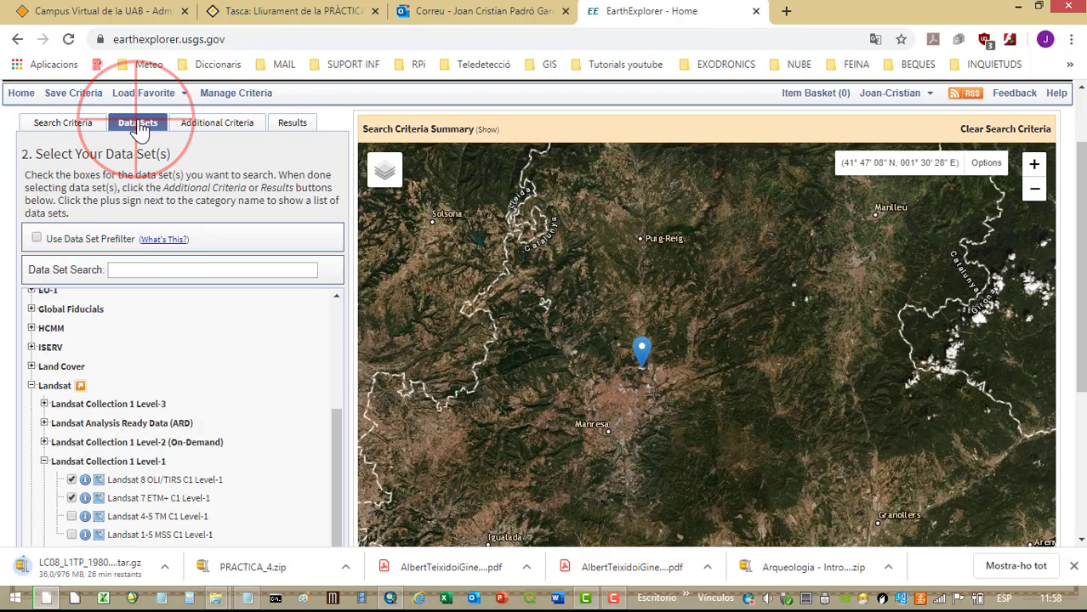
click(46, 462)
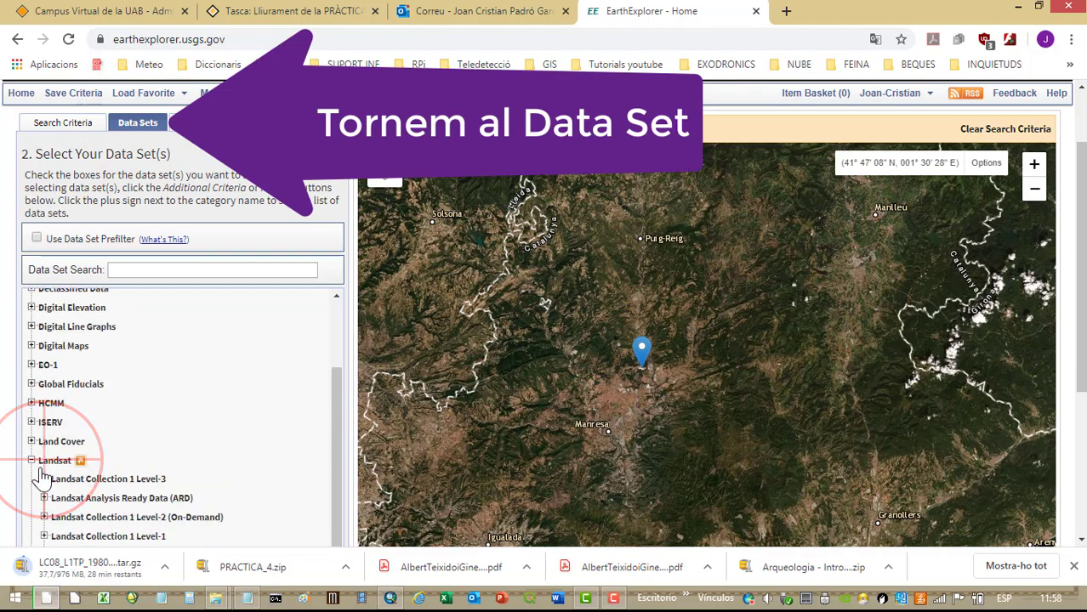
scroll(51, 504, down, 1)
scroll(51, 504, down, 1)
click(43, 435)
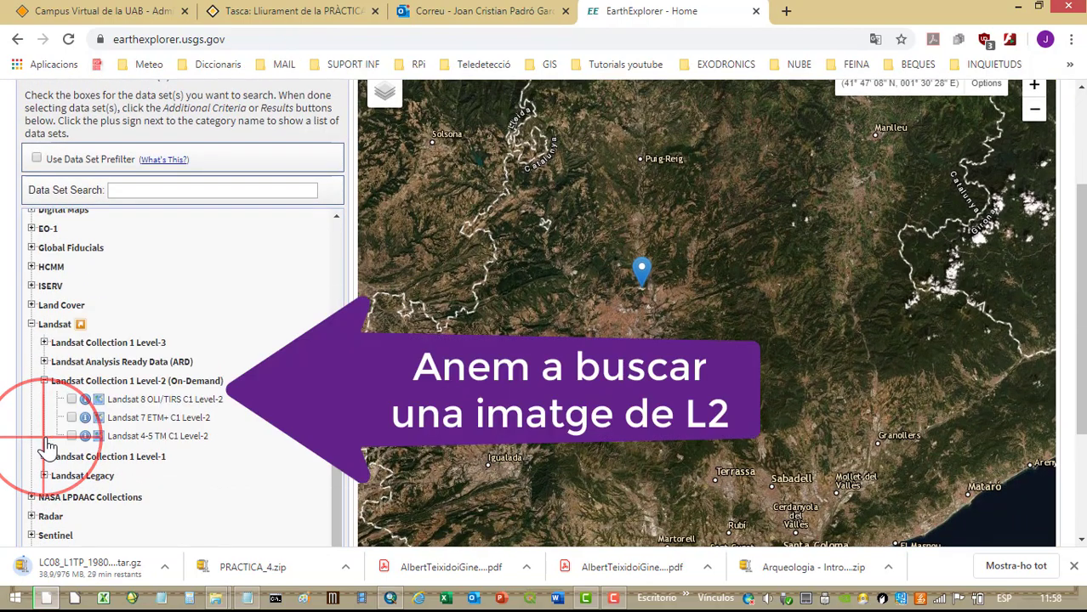
Step: Add the Landsat 8 OLI/TIRS C1 Level-2 data set to the search and switch the results to its scenes
click(72, 399)
click(717, 355)
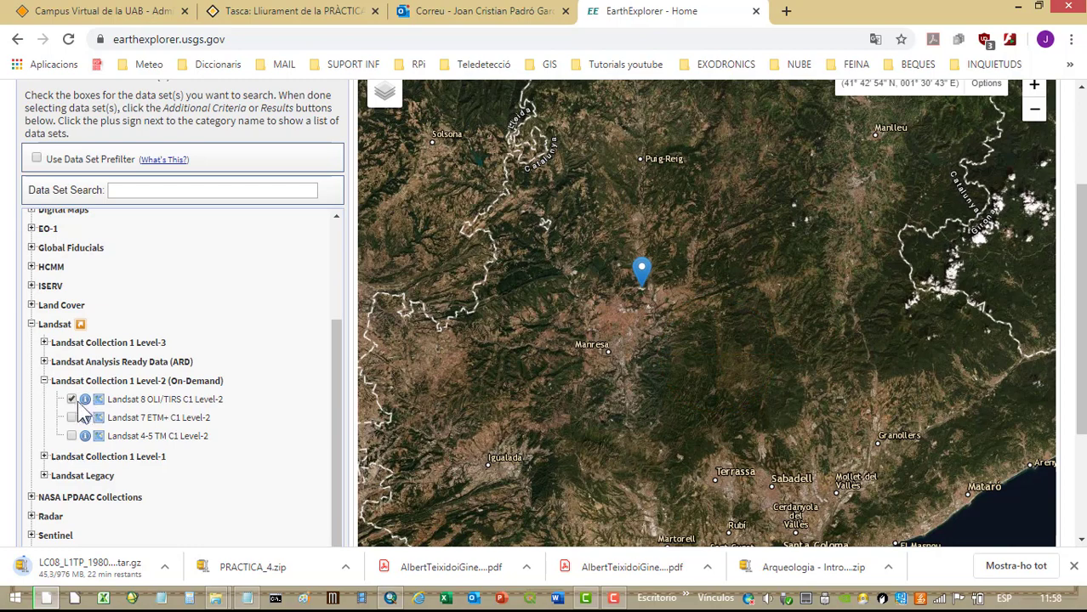
scroll(182, 381, up, 5)
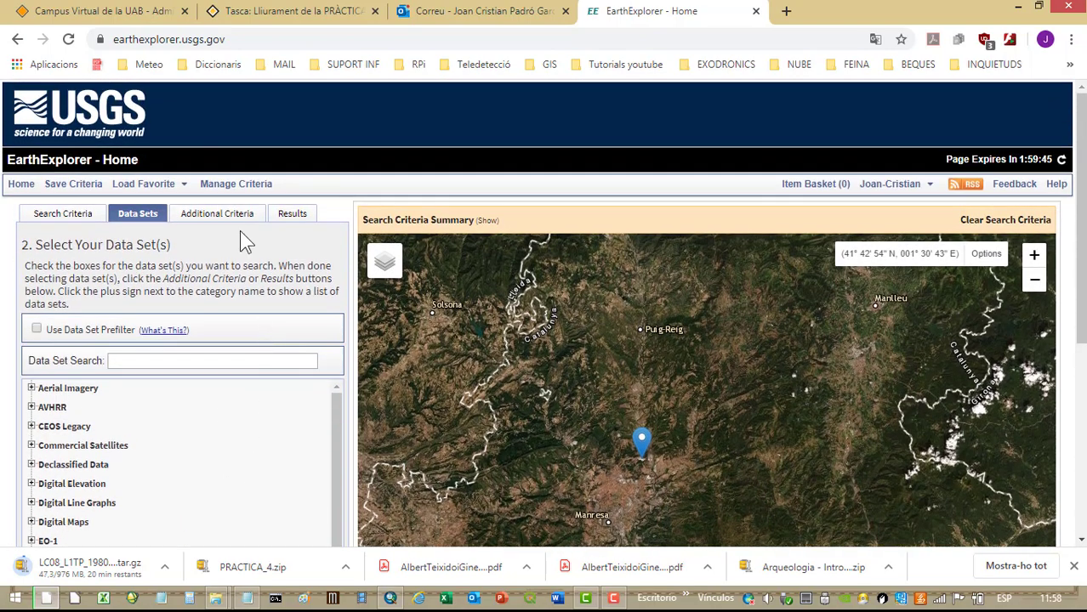
click(290, 216)
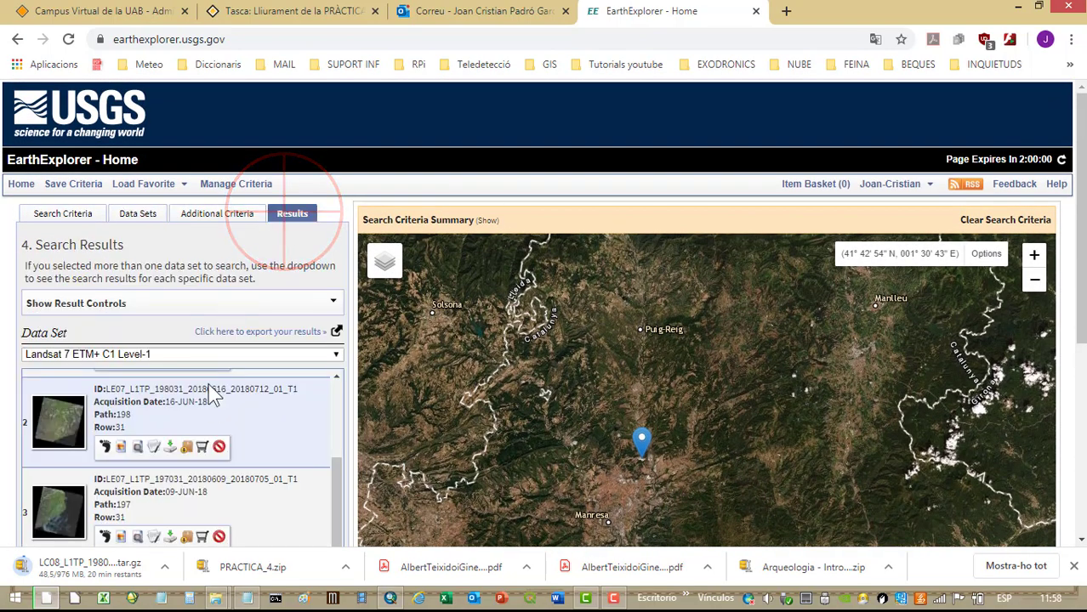
click(246, 355)
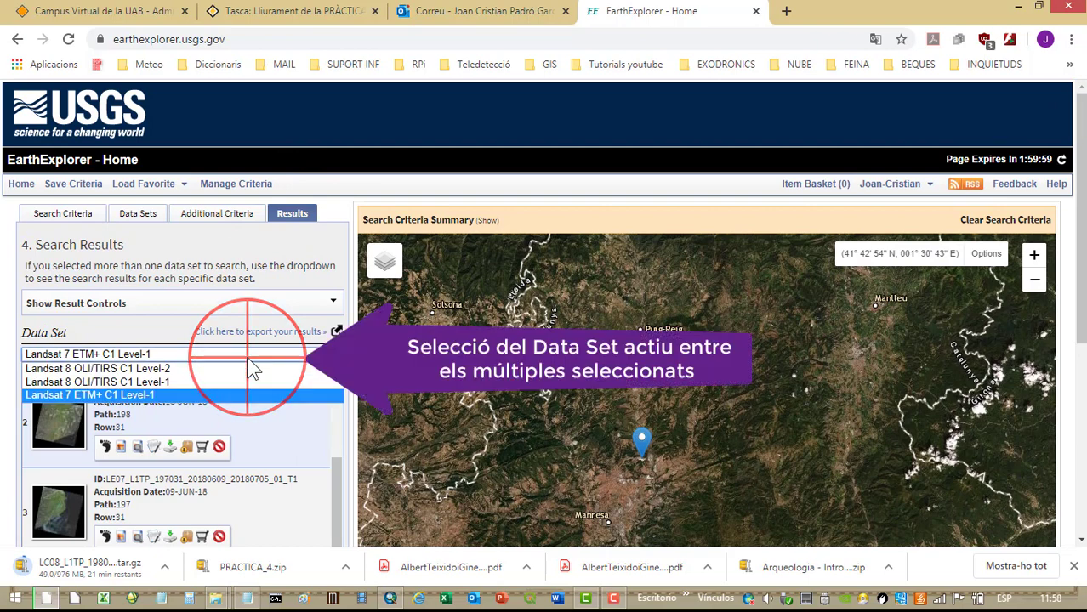
click(168, 371)
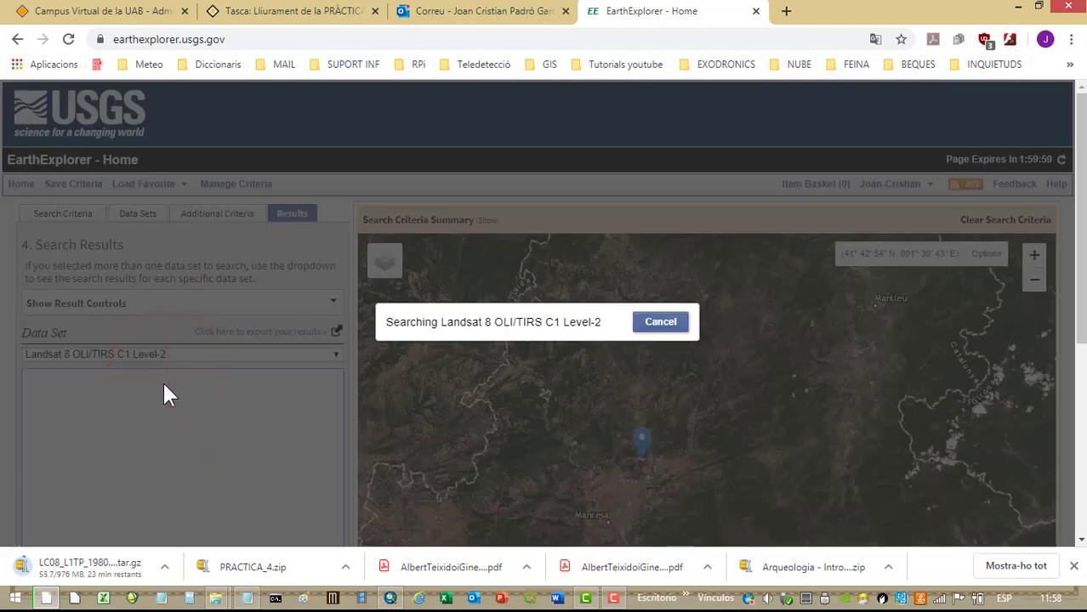
Step: Find the 23-MAY-18 scene of path 198, row 31 in the Level-2 results and add it to the order
scroll(184, 477, down, 5)
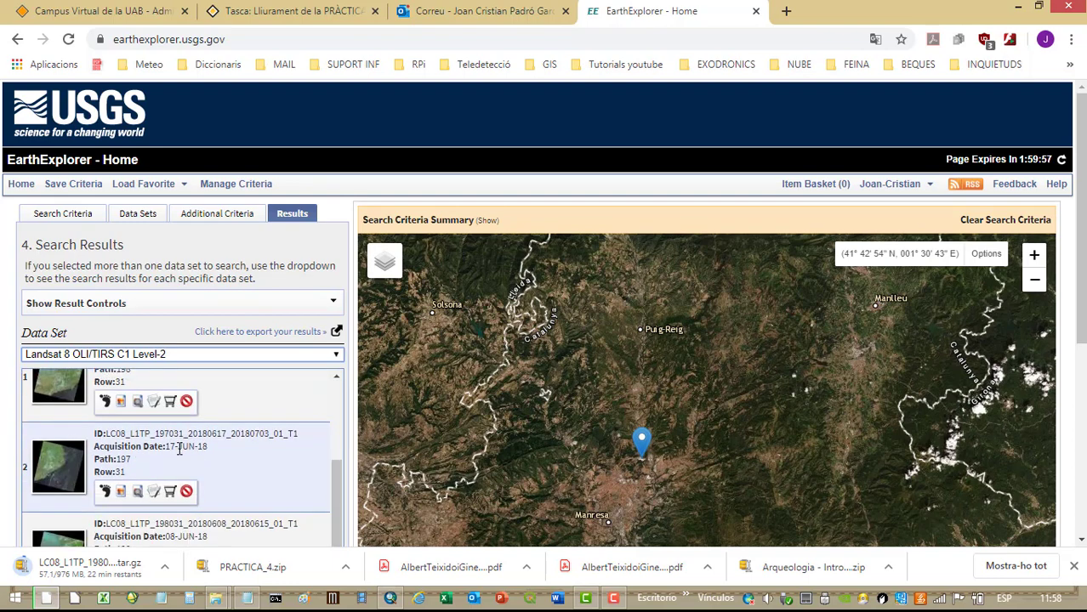
scroll(187, 502, down, 3)
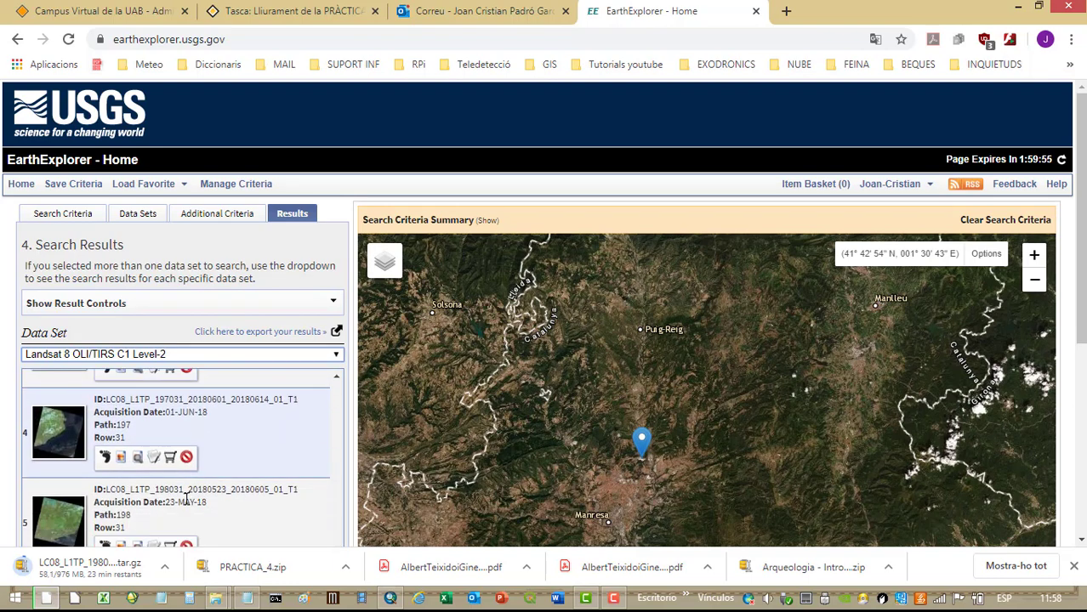
scroll(186, 502, down, 2)
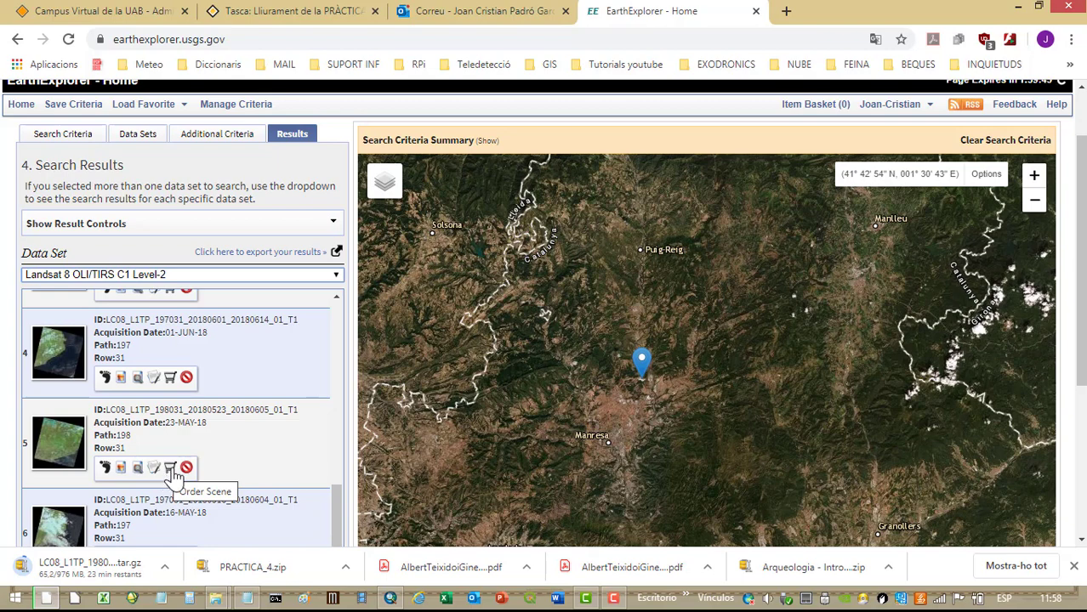
click(171, 477)
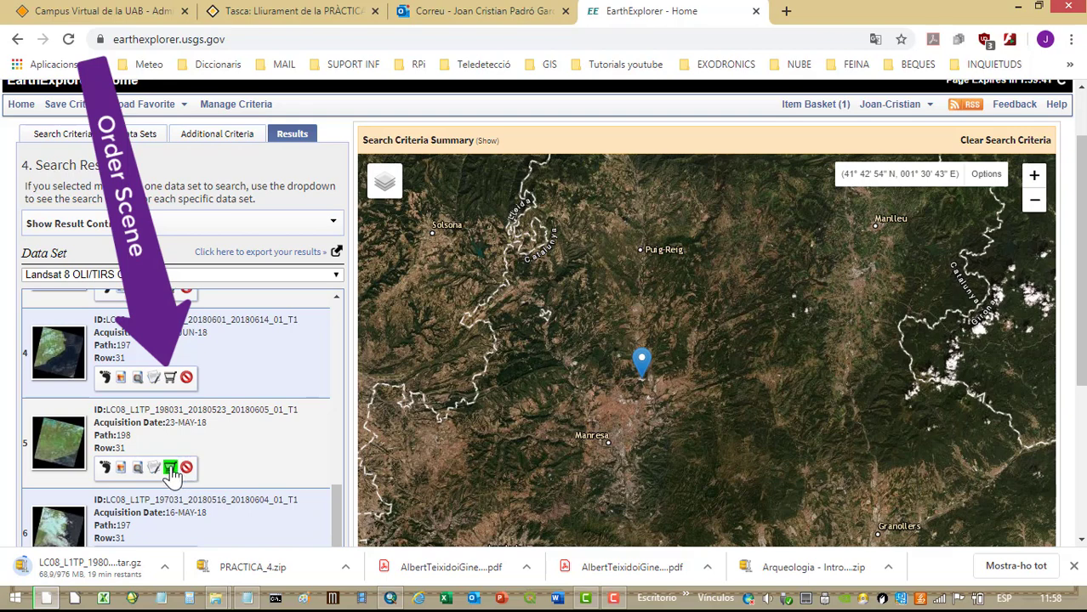
click(169, 468)
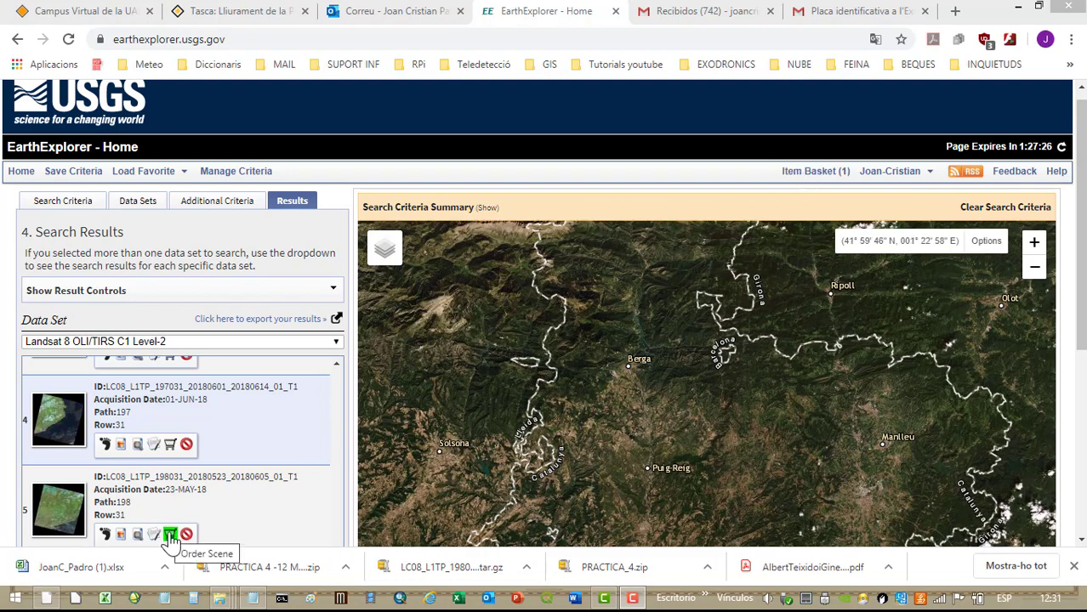
Step: Open the item basket, expand the Landsat 8 OLI/TIRS C1 Level-2 order, save its changes and proceed to checkout
click(819, 176)
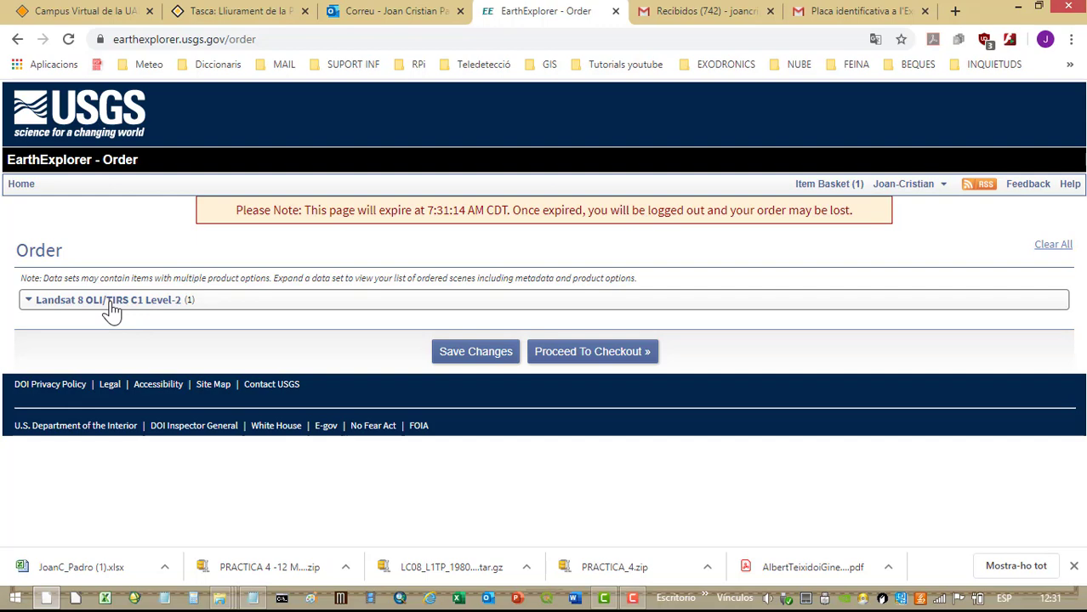
click(109, 308)
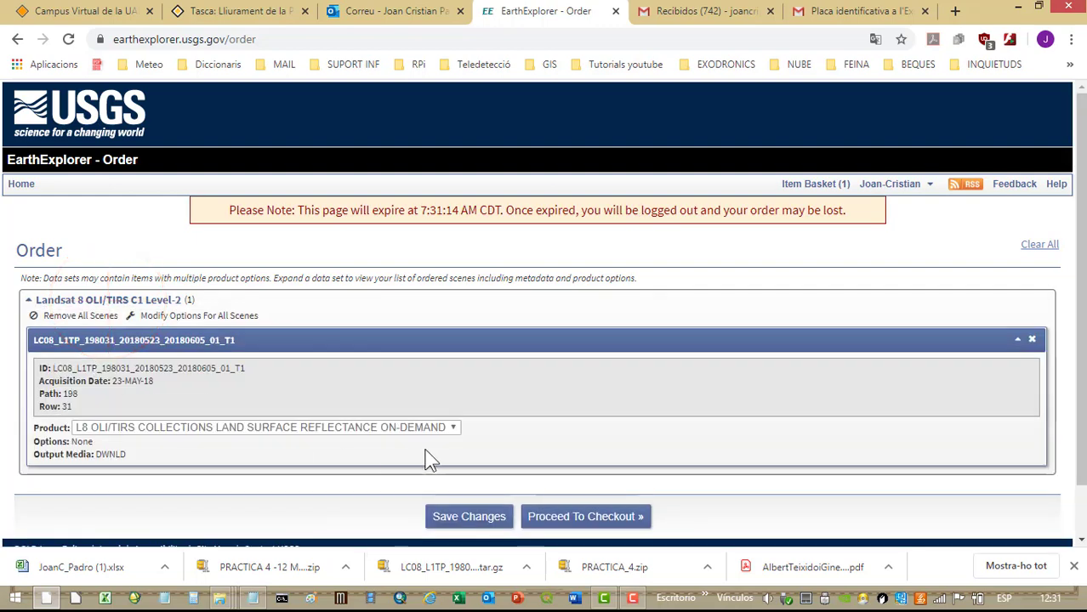
click(444, 519)
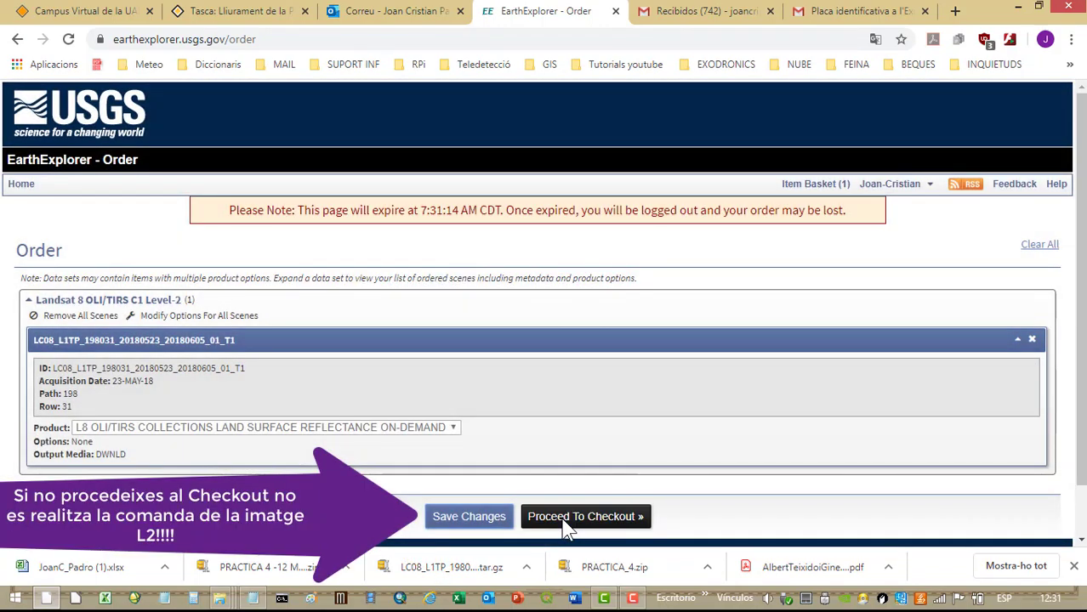
click(567, 523)
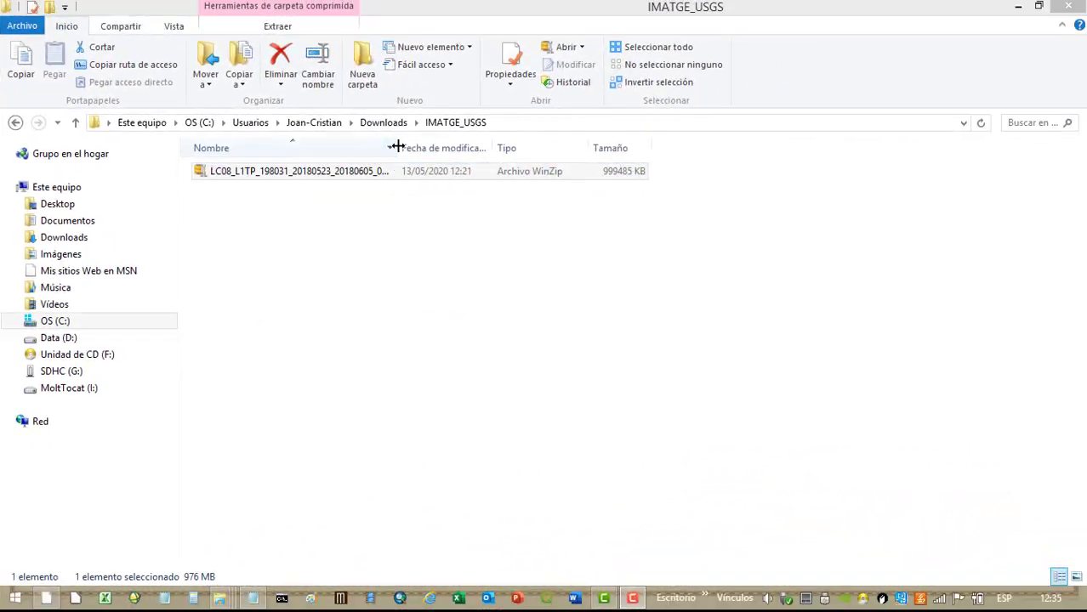
Step: In the IMATGE_USGS folder in File Explorer, extract LC08_L1TP_198031_20180523_20180605_01_T1.tar.gz in place with 7-Zip
double_click(395, 147)
click(357, 178)
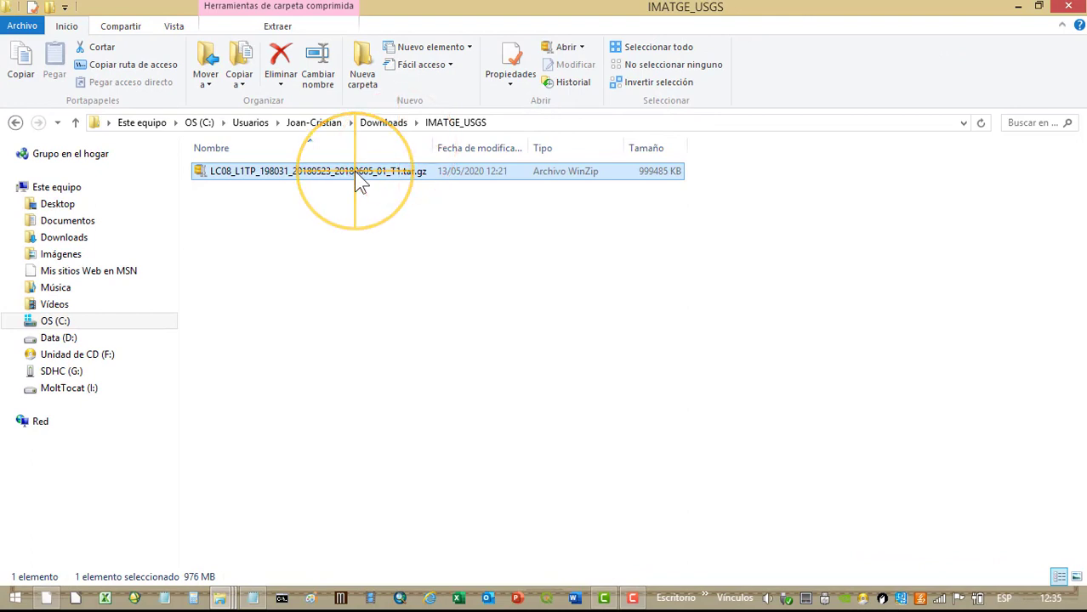
right_click(356, 169)
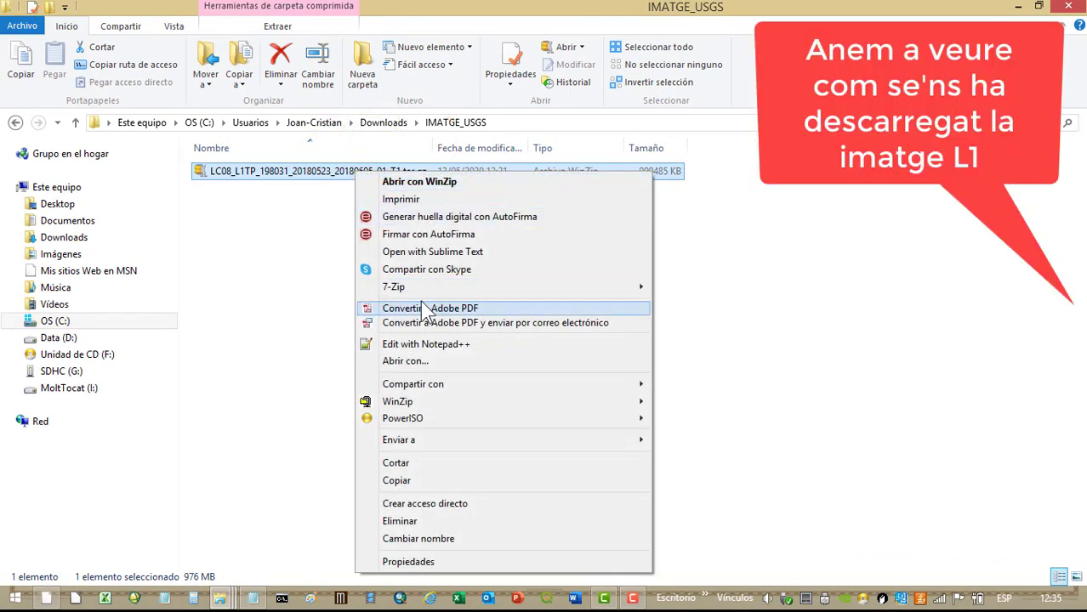
mouse_move(643, 290)
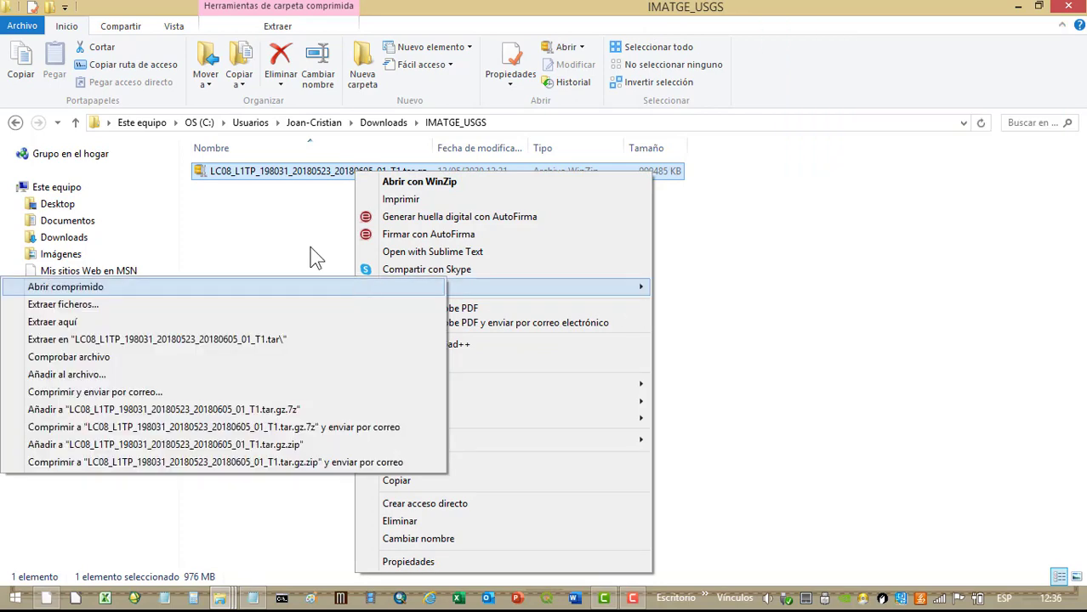
click(207, 322)
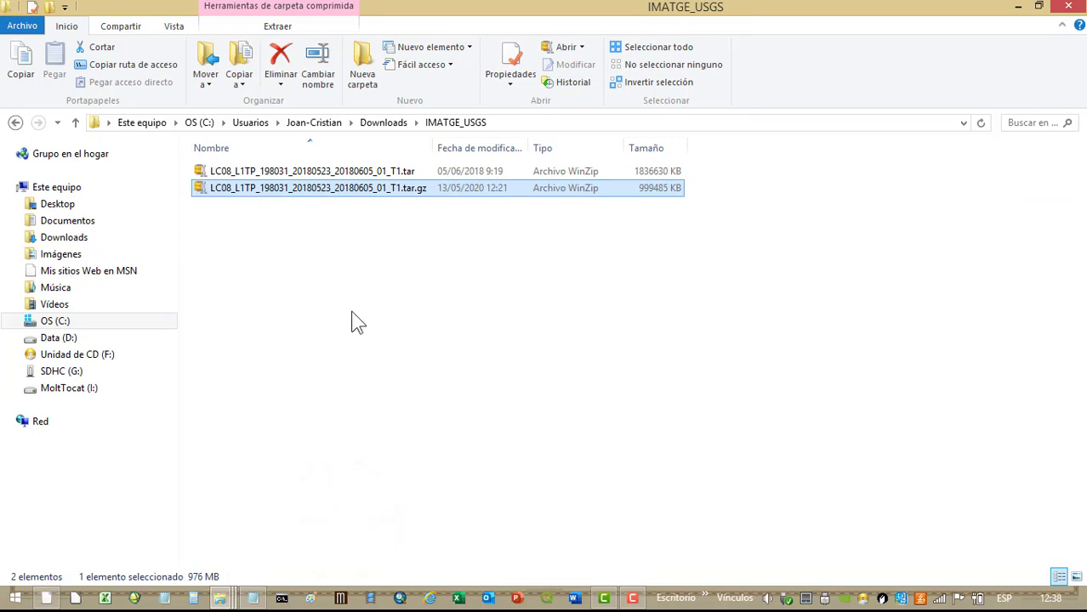
Step: Extract LC08_L1TP_198031_20180523_20180605_01_T1.tar into the same folder and widen the name column to fit the full file names
click(321, 174)
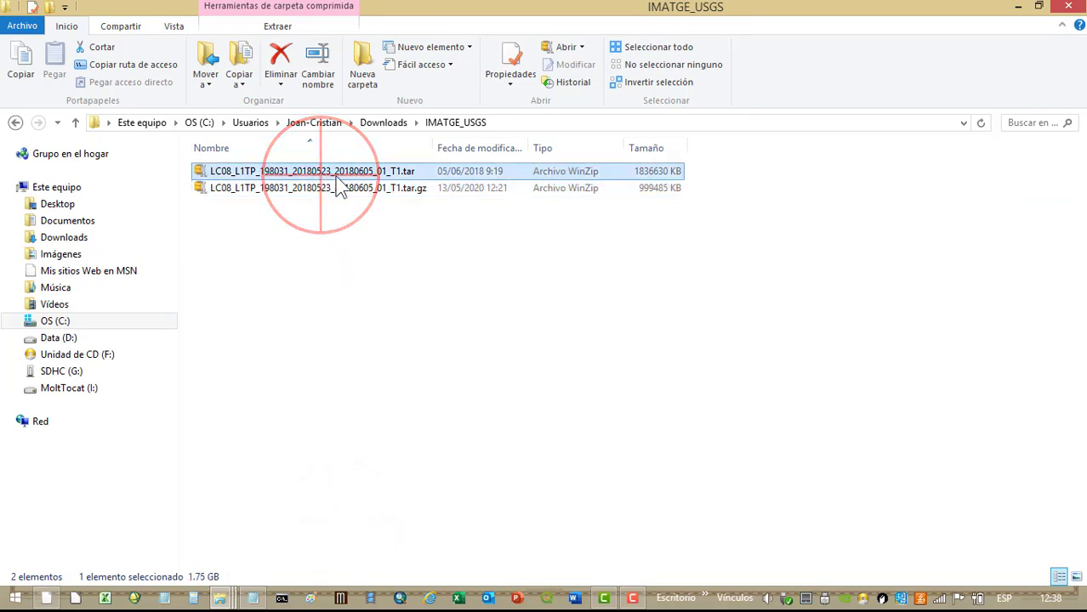
click(364, 175)
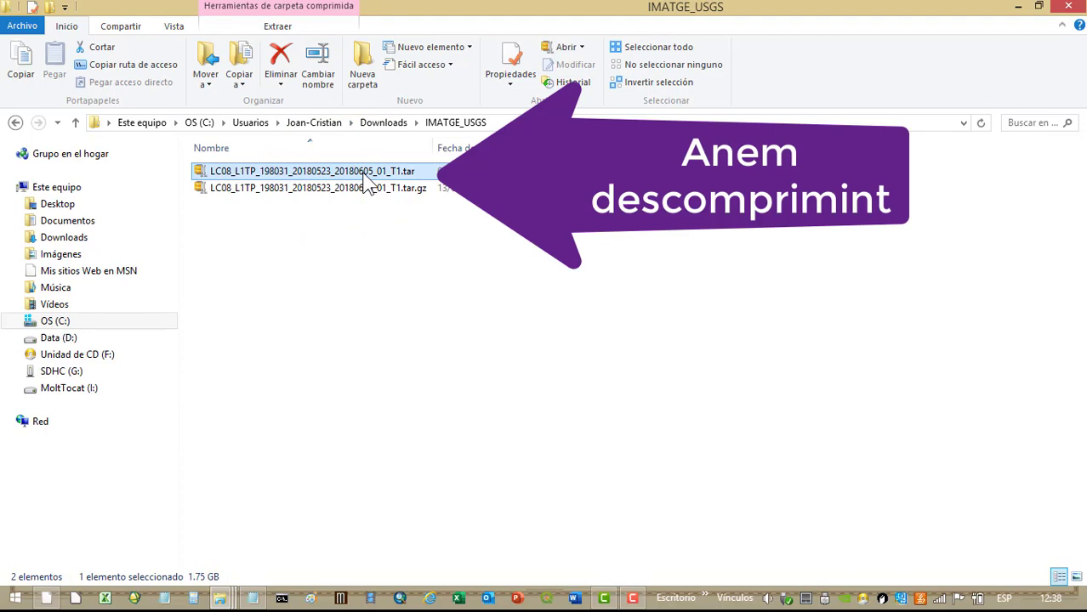
click(719, 320)
drag(347, 166, 504, 238)
double_click(434, 146)
click(640, 597)
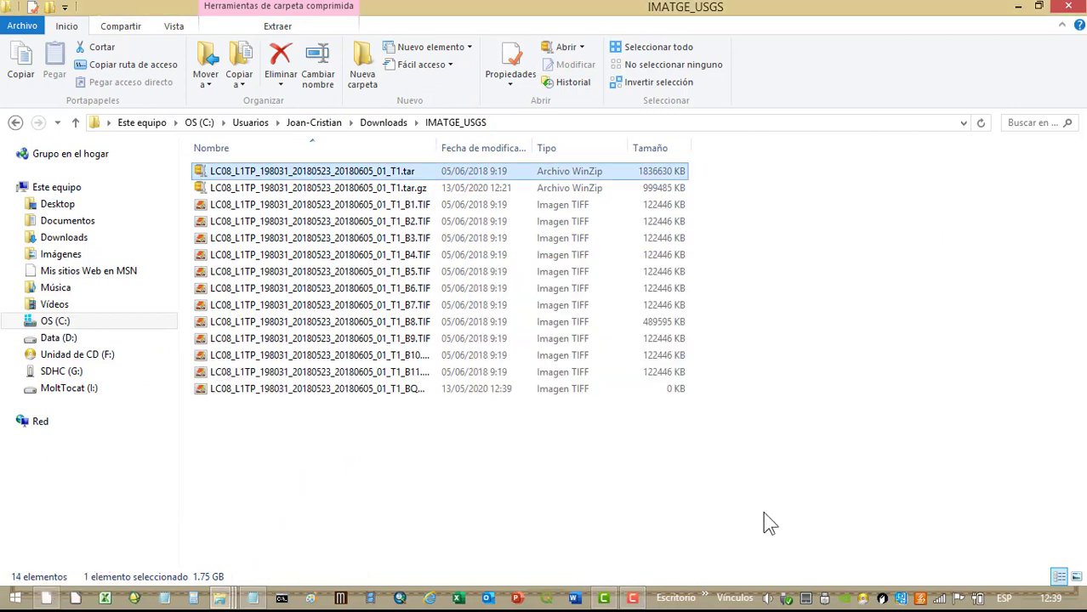
double_click(437, 148)
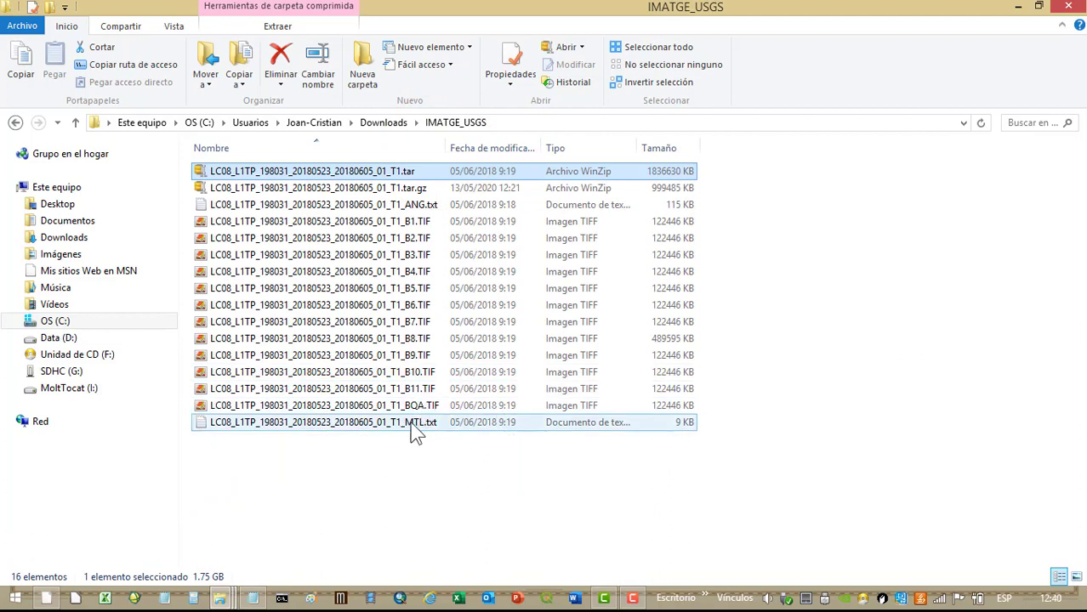
Step: Open the scene's MTL.txt metadata file to examine its contents and close it again
click(390, 429)
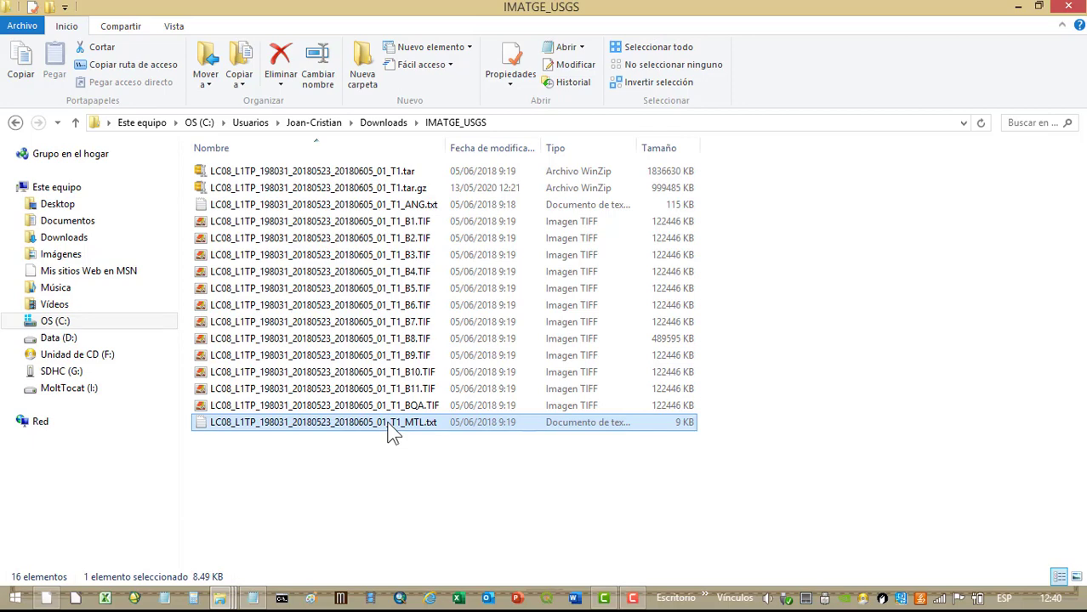
double_click(389, 430)
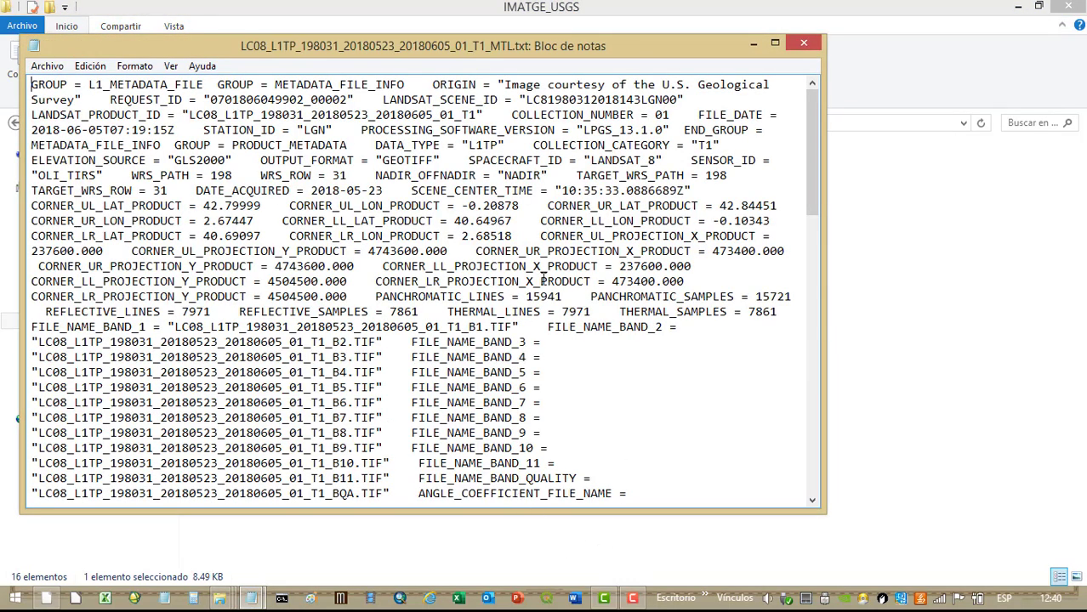
click(803, 42)
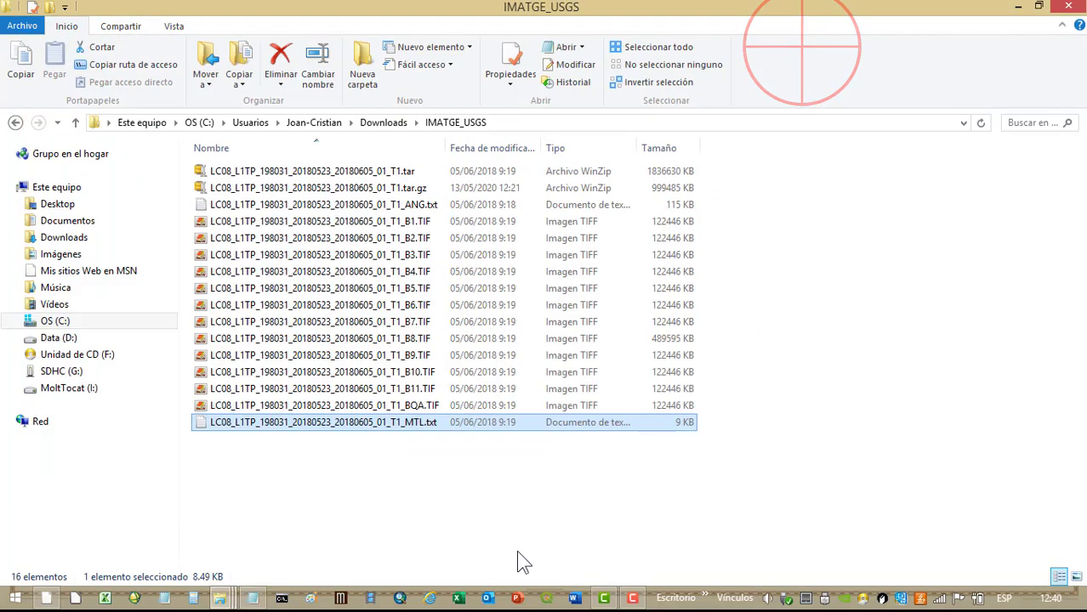
Step: Create a new folder named IMG inside IMATGE_USGS
click(340, 599)
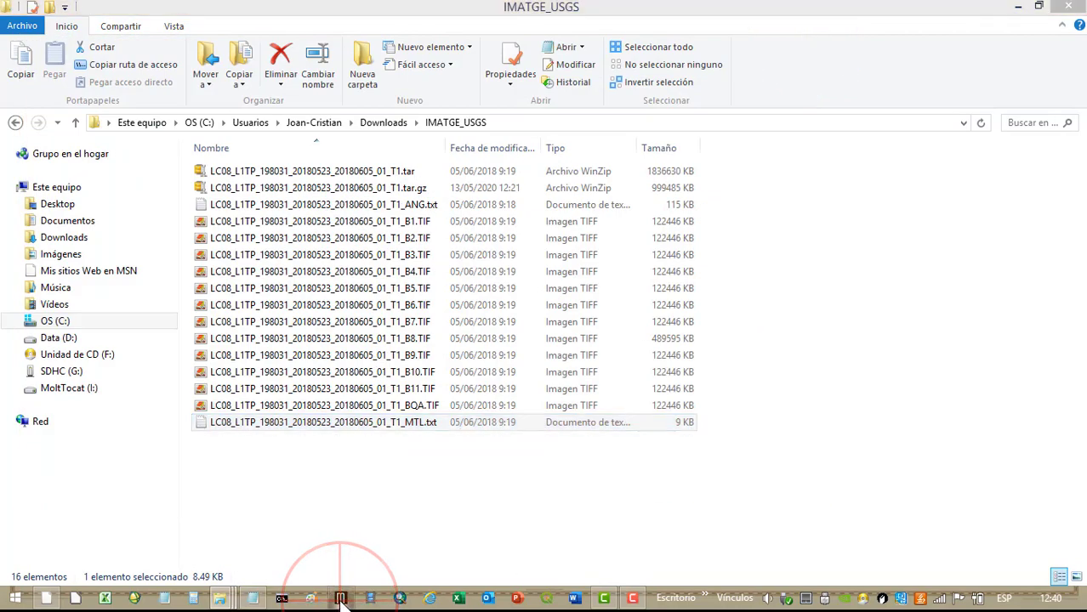
click(420, 272)
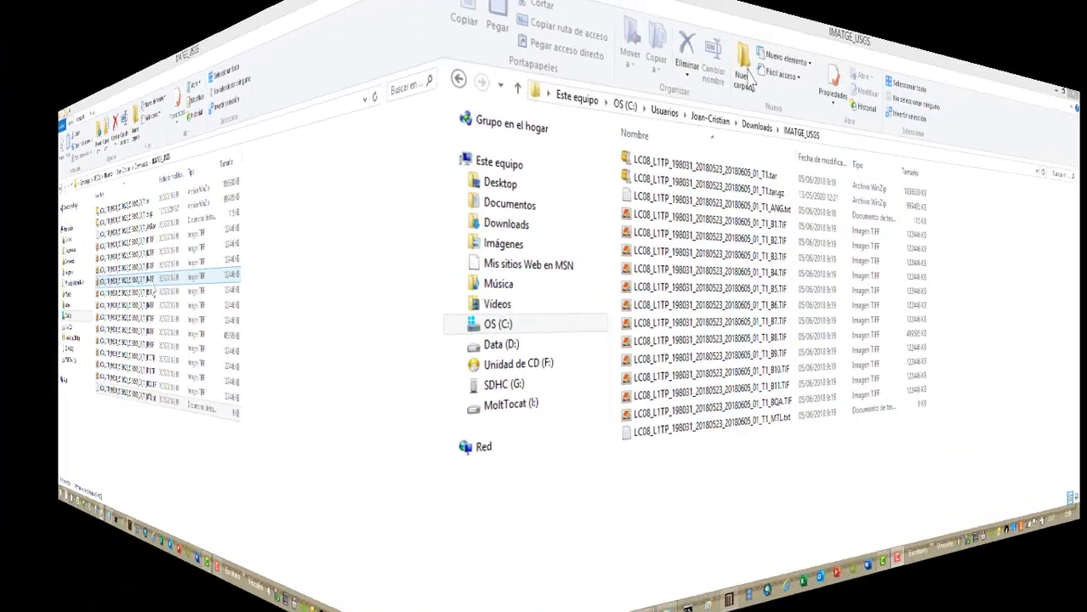
click(367, 65)
click(361, 58)
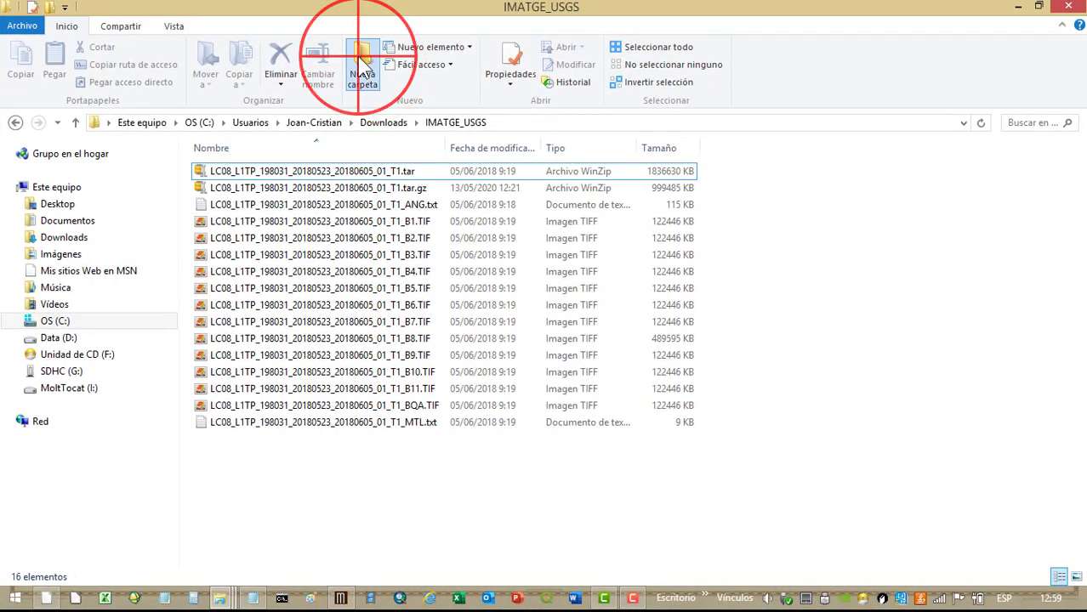
text(IMG)
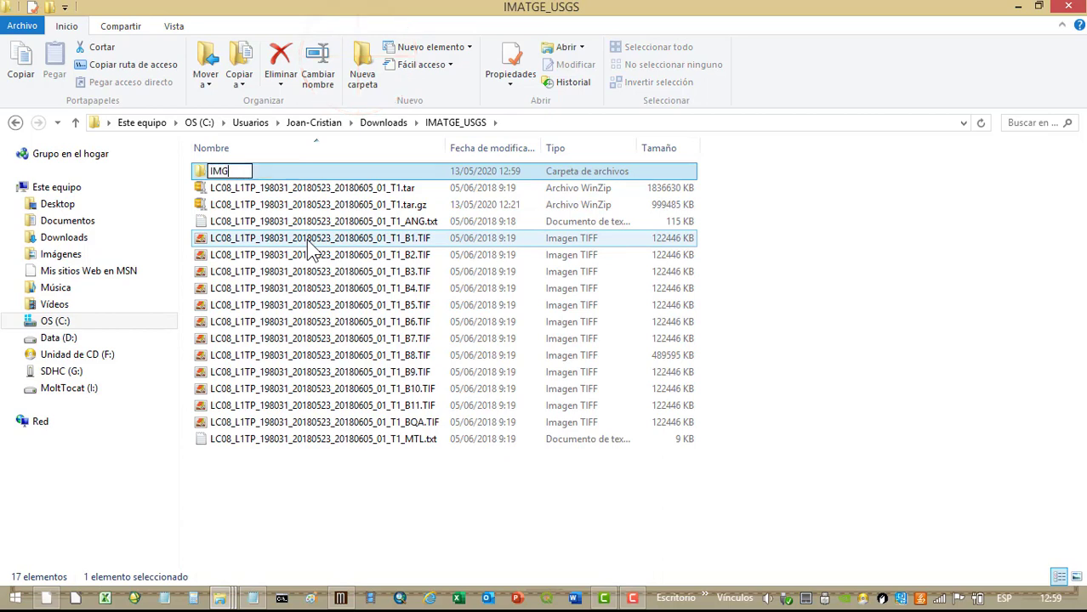
key(Return)
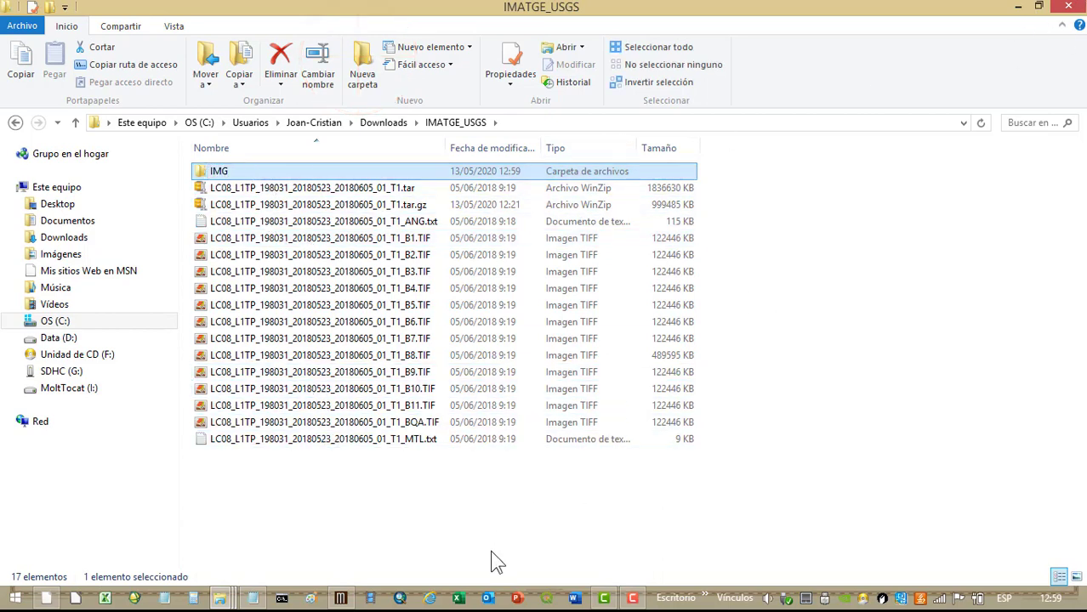
Step: Switch to MiraMon and start the TIFF, GeoTIFF to IMG import in Multibanda Landsat mode with LPGS processing and metadata radiometry
click(345, 598)
click(17, 24)
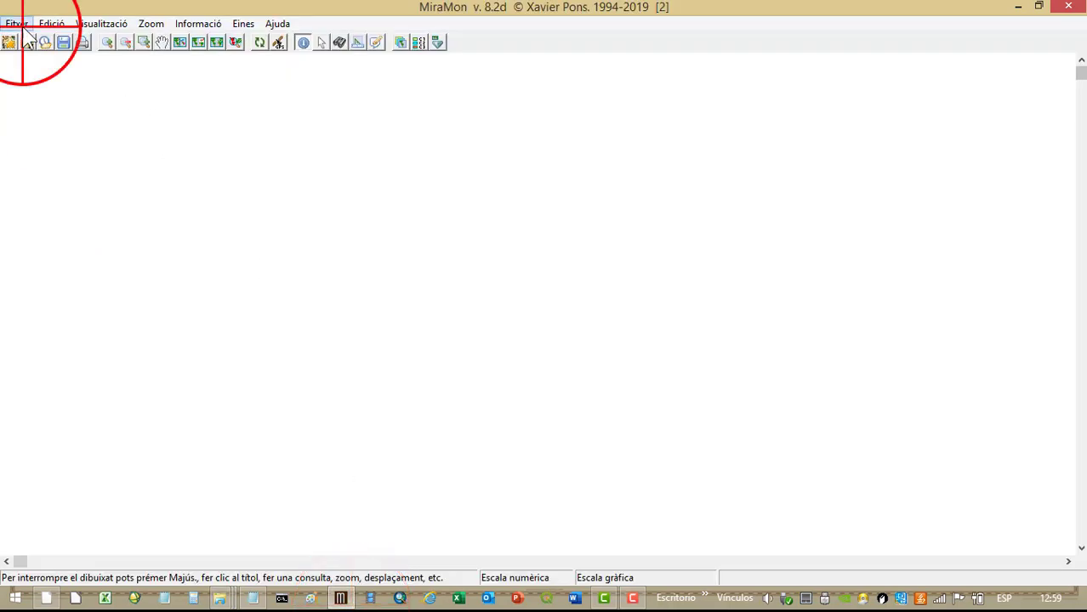
mouse_move(37, 285)
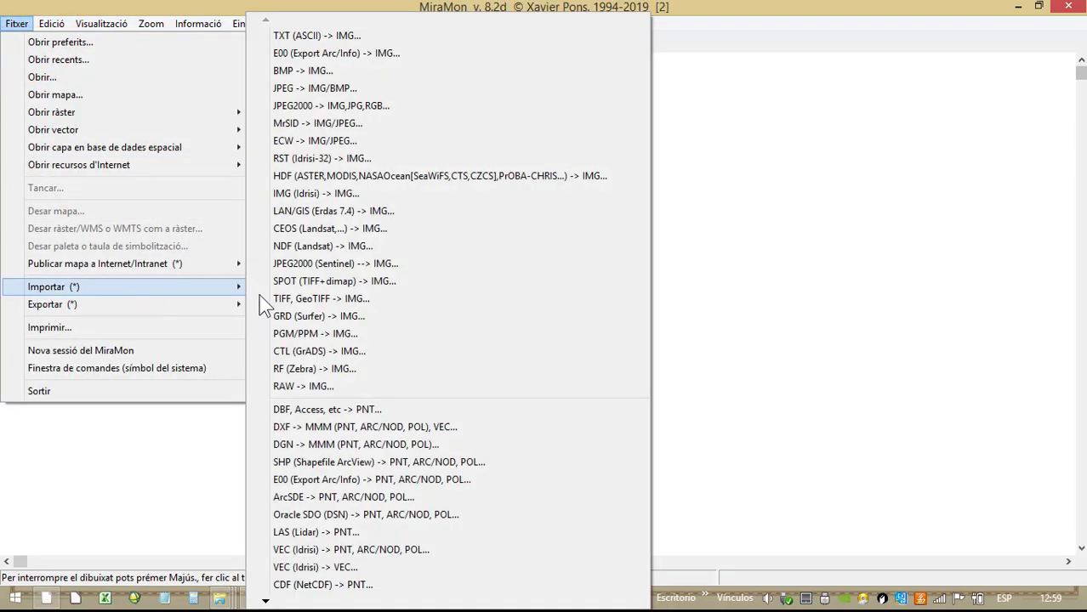
click(332, 300)
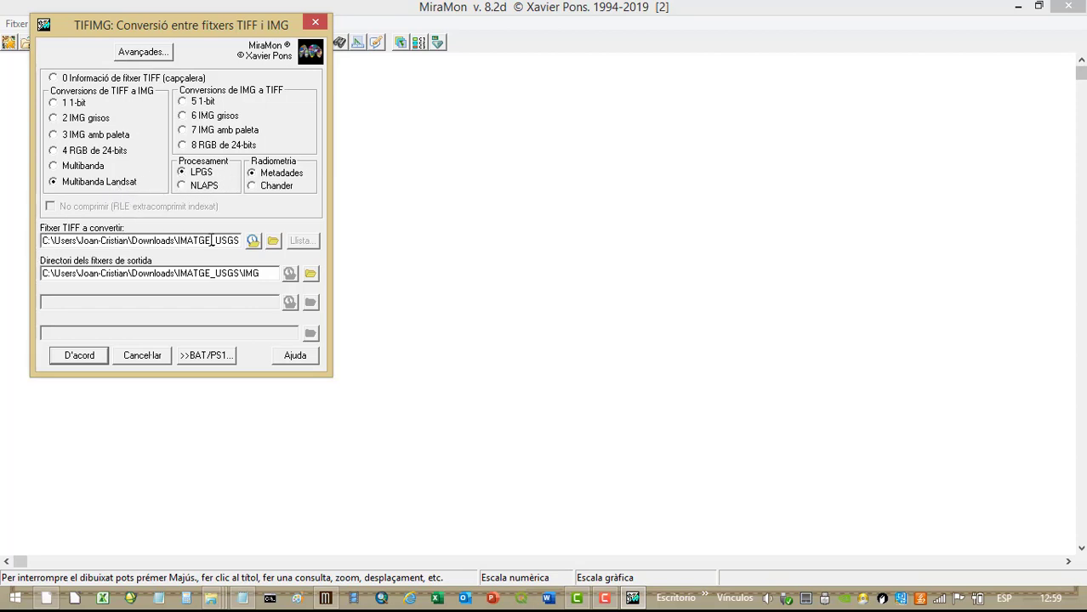
Step: Set LC08_L1TP_198031_20180523_20180605_01_T1_B1.TIF as the TIFF to convert, with the IMG folder inside IMATGE_USGS as output directory
click(273, 240)
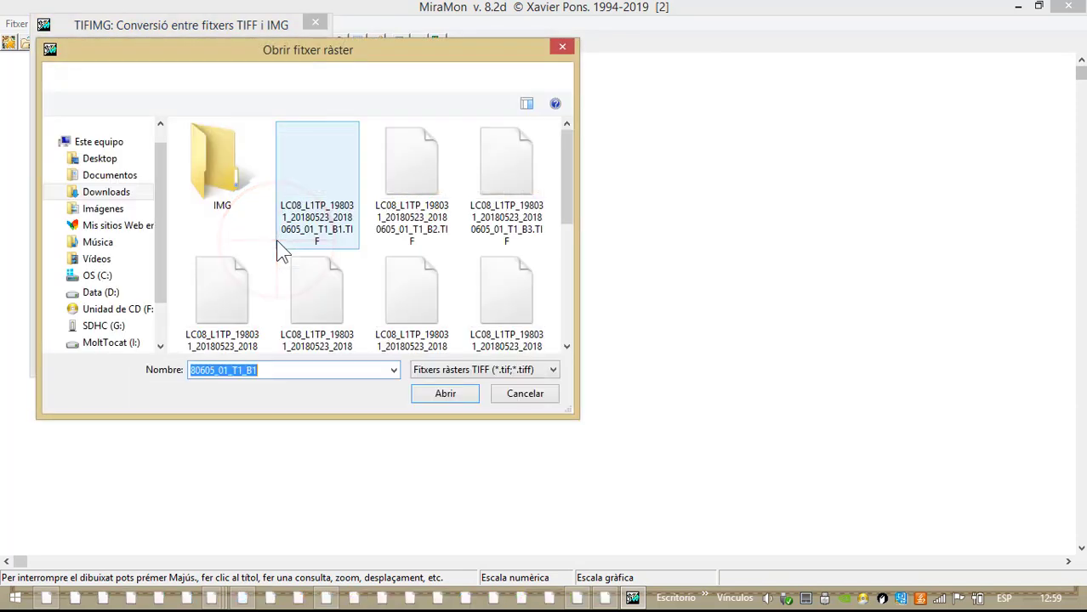
click(341, 223)
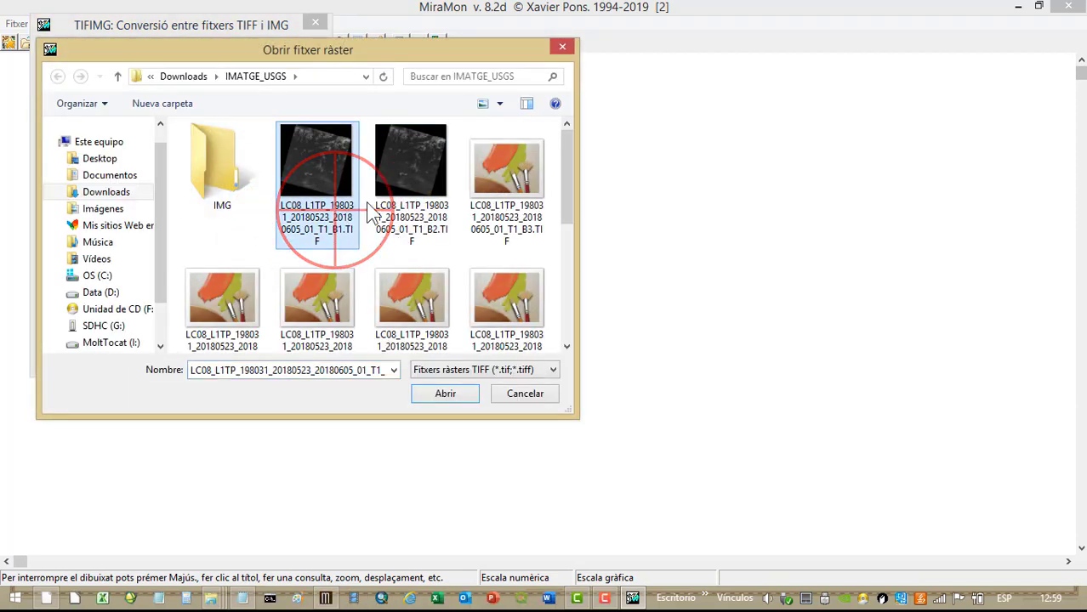
click(443, 394)
click(115, 273)
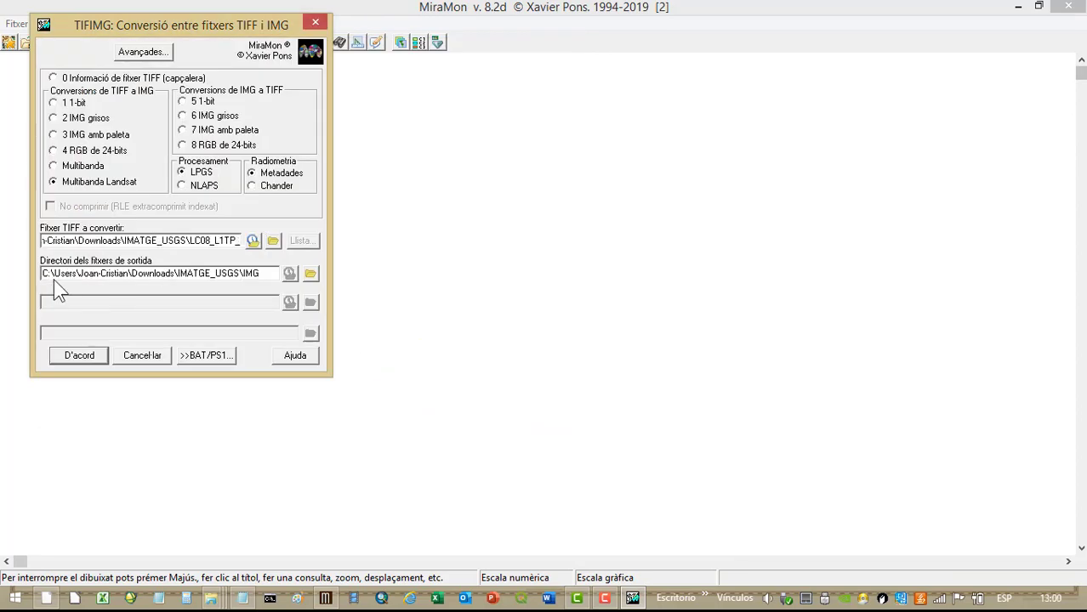
drag(43, 273, 223, 273)
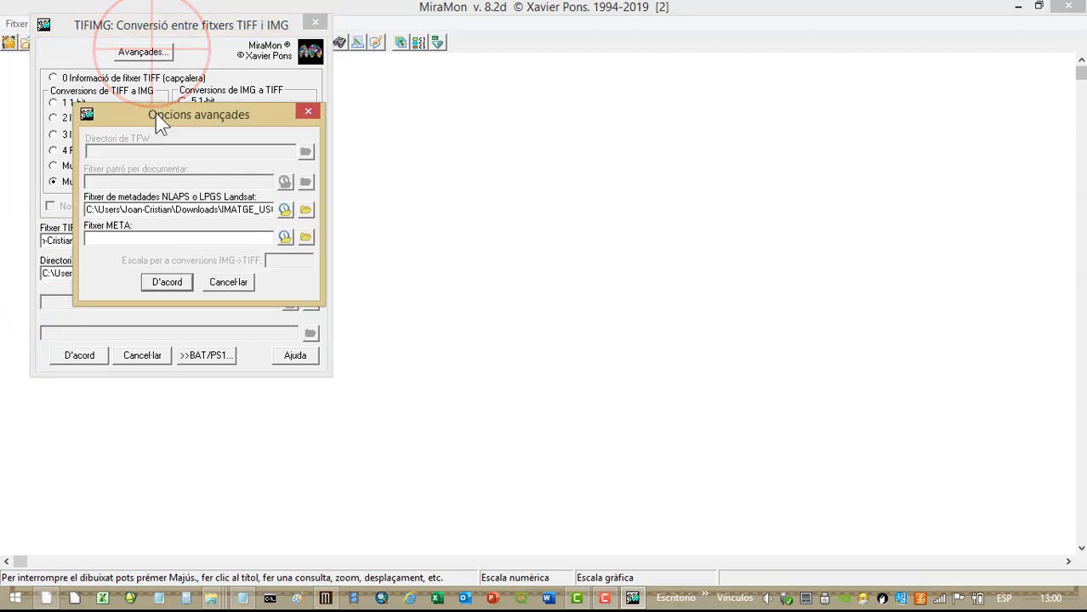
Step: In the advanced options, assign LC08_L1TP_198031_20180523_20180605_01_T1_MTL.txt as the LPGS Landsat metadata file and accept
drag(157, 114, 407, 70)
click(558, 165)
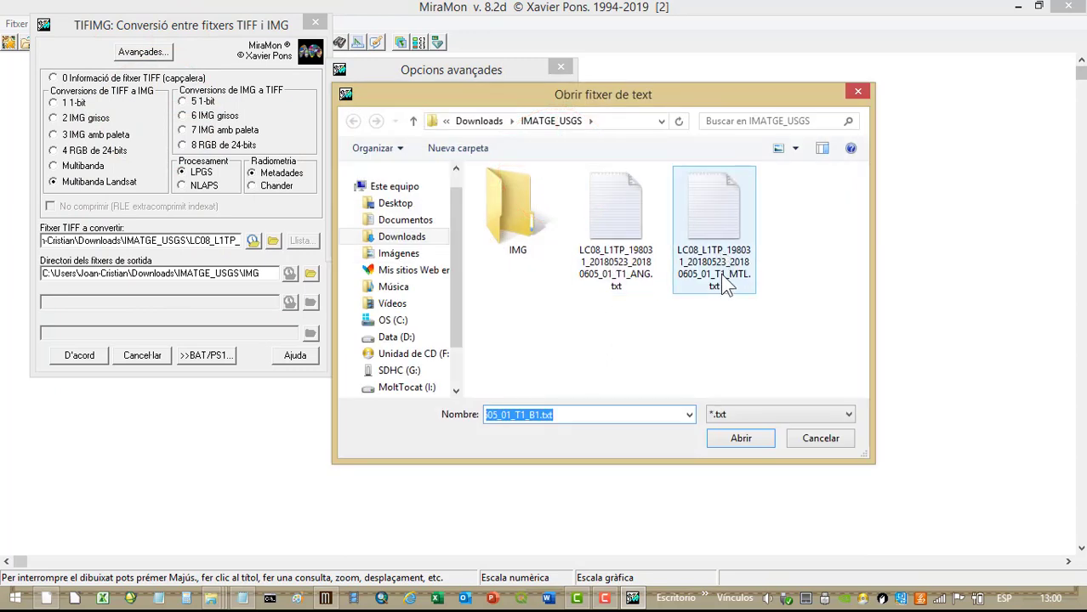
click(720, 273)
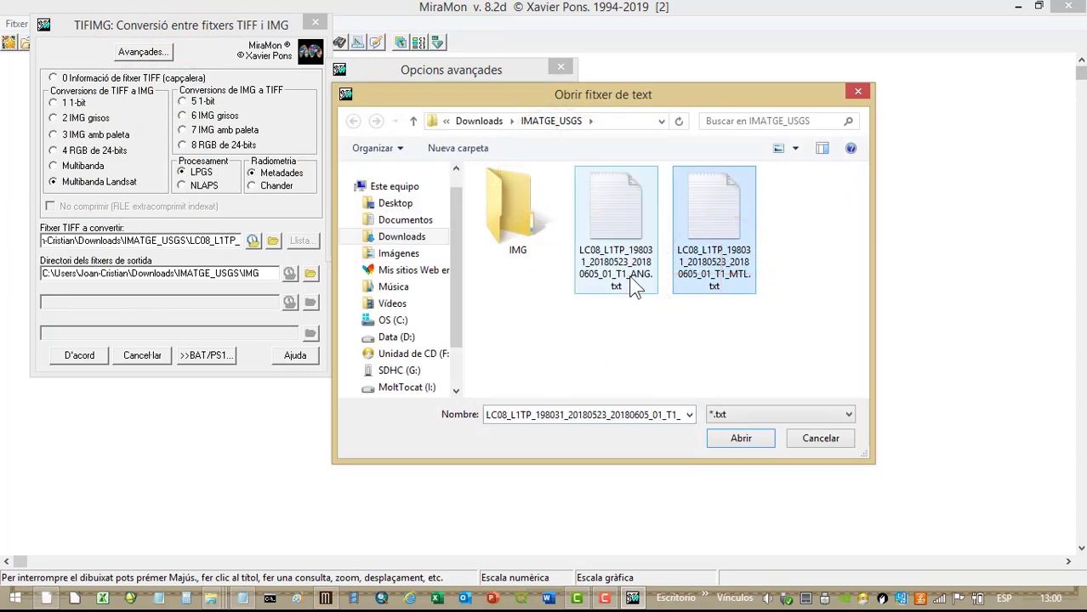
click(716, 438)
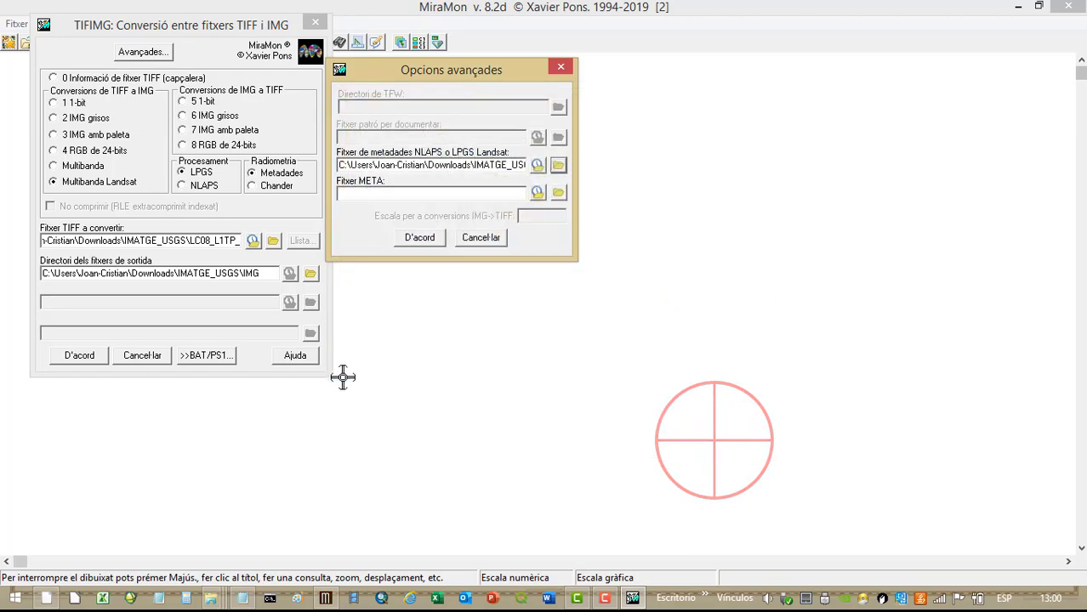
click(405, 239)
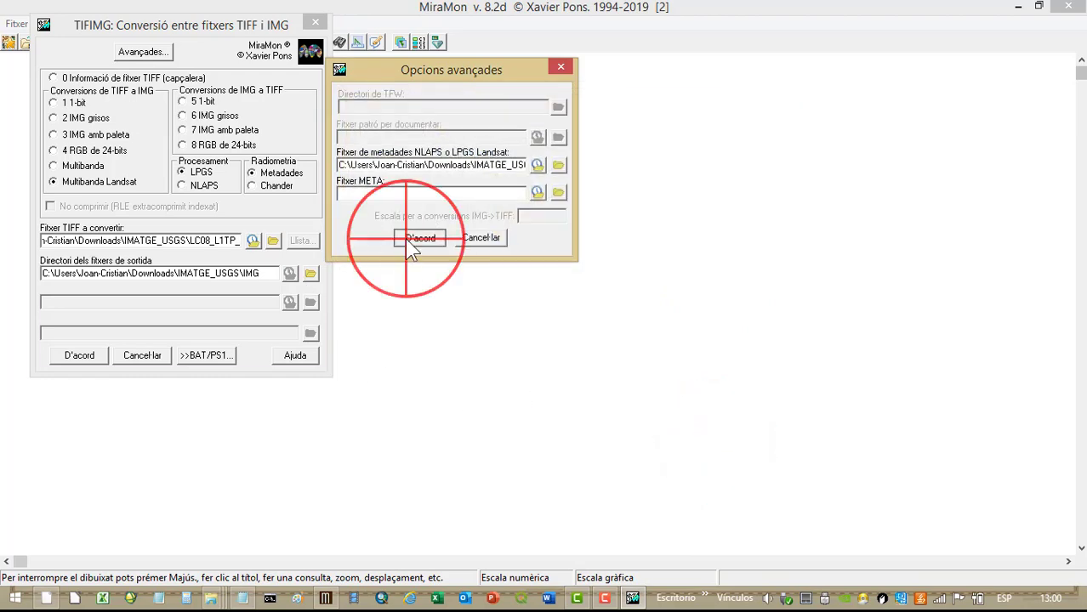
Step: Run the TIFF to IMG conversion of the Landsat bands and dismiss the console when it finishes
click(77, 356)
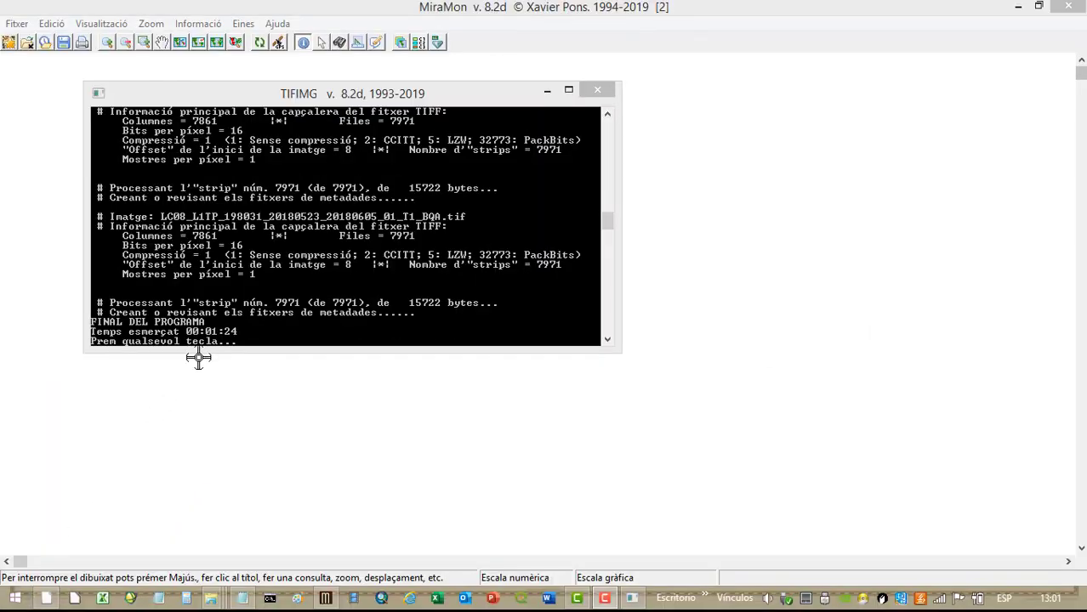
click(249, 312)
key(Return)
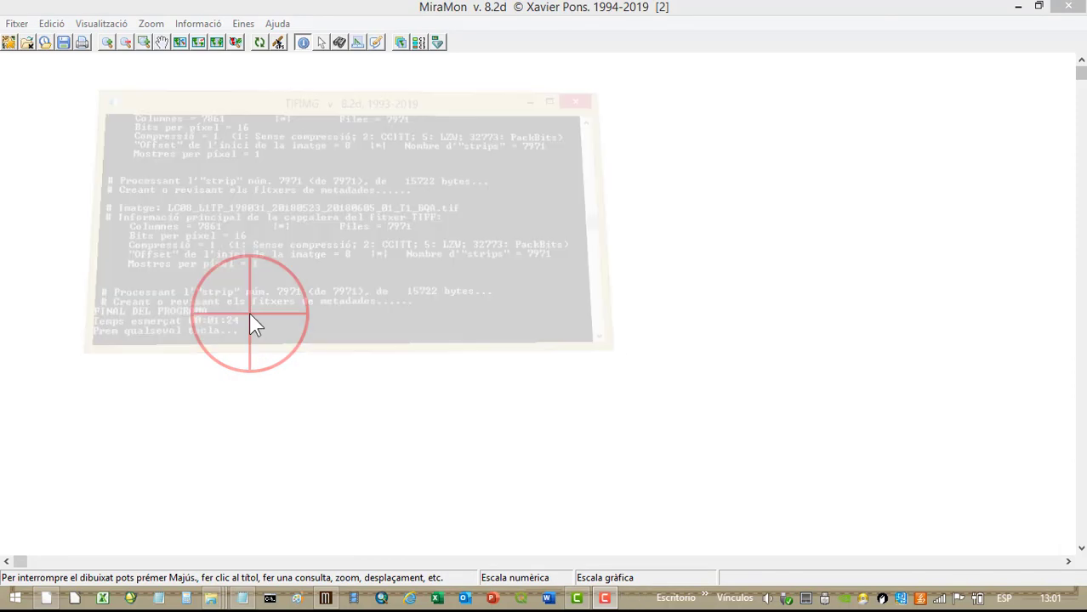
Step: Open a 24-bit RGB composite from the IMG folder with B5-NIR as red, B4-R as green and B3-G as blue
click(17, 24)
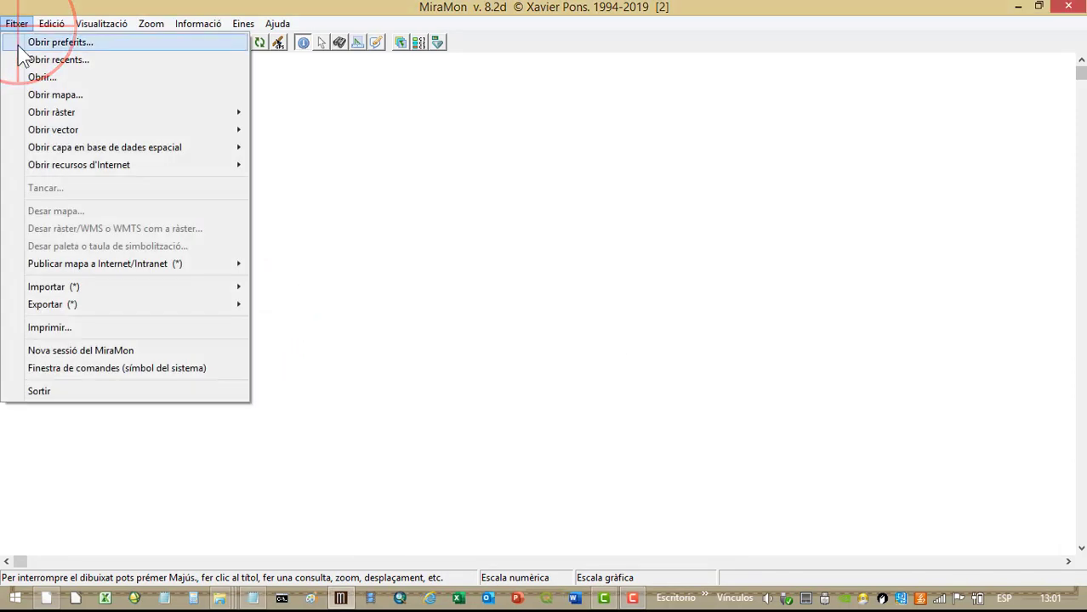
mouse_move(192, 113)
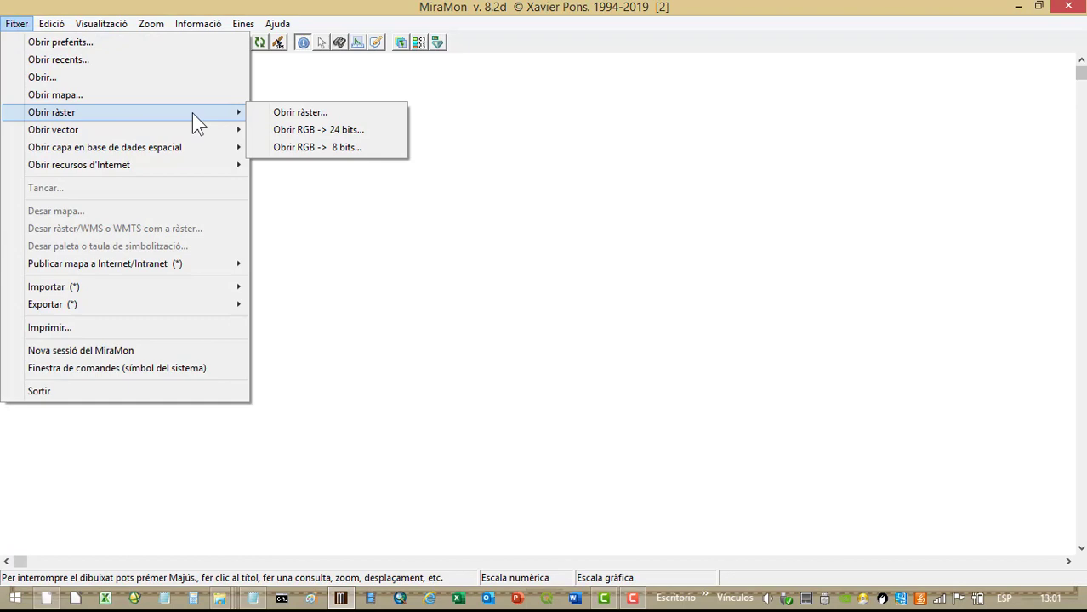
click(326, 129)
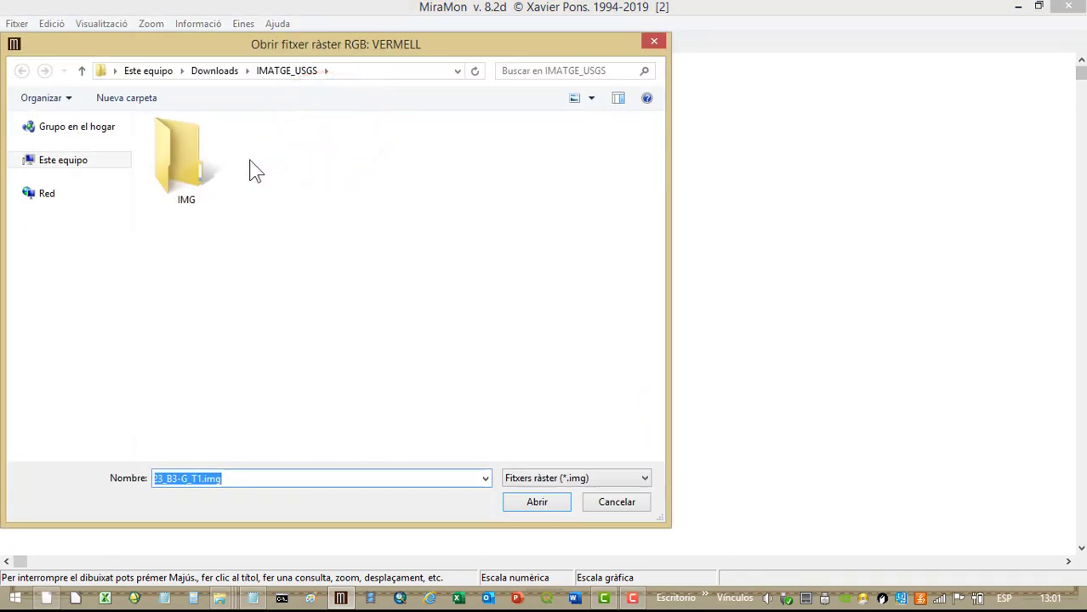
click(184, 151)
double_click(184, 150)
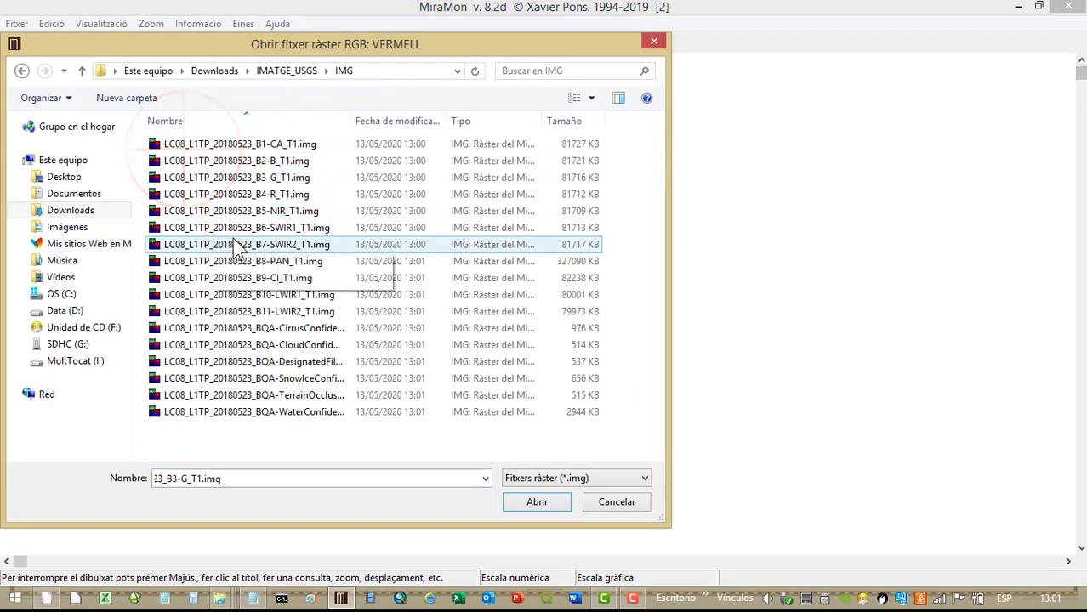
click(260, 214)
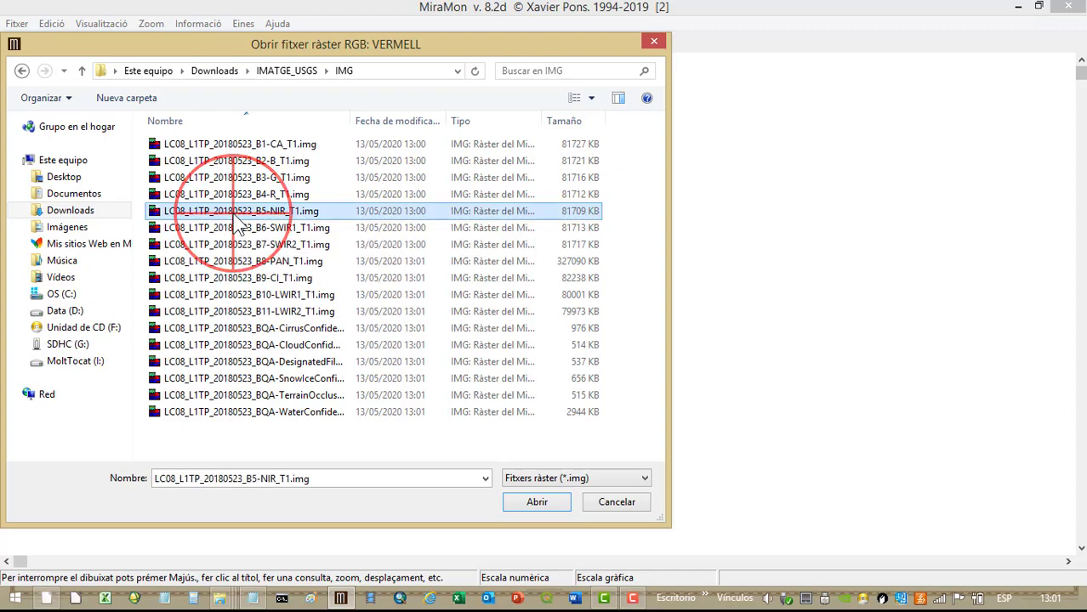
click(271, 213)
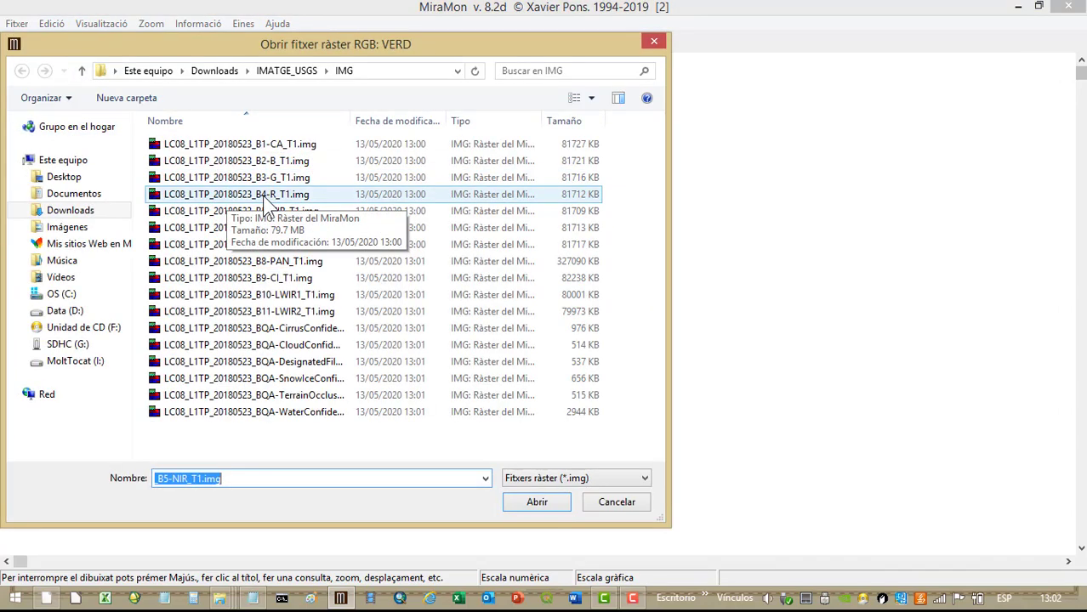
double_click(263, 194)
click(266, 177)
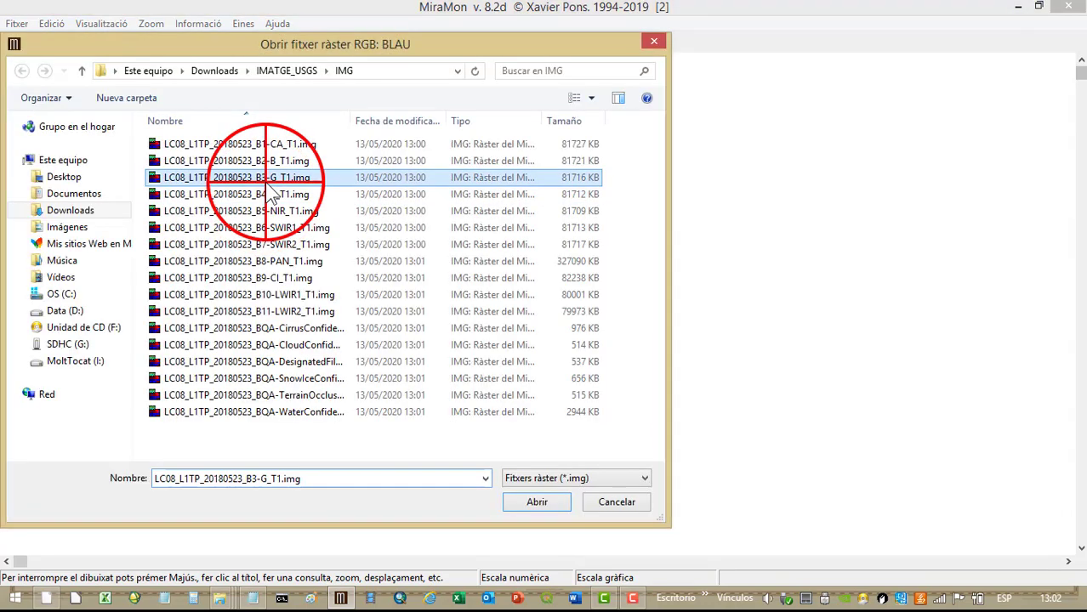
double_click(266, 180)
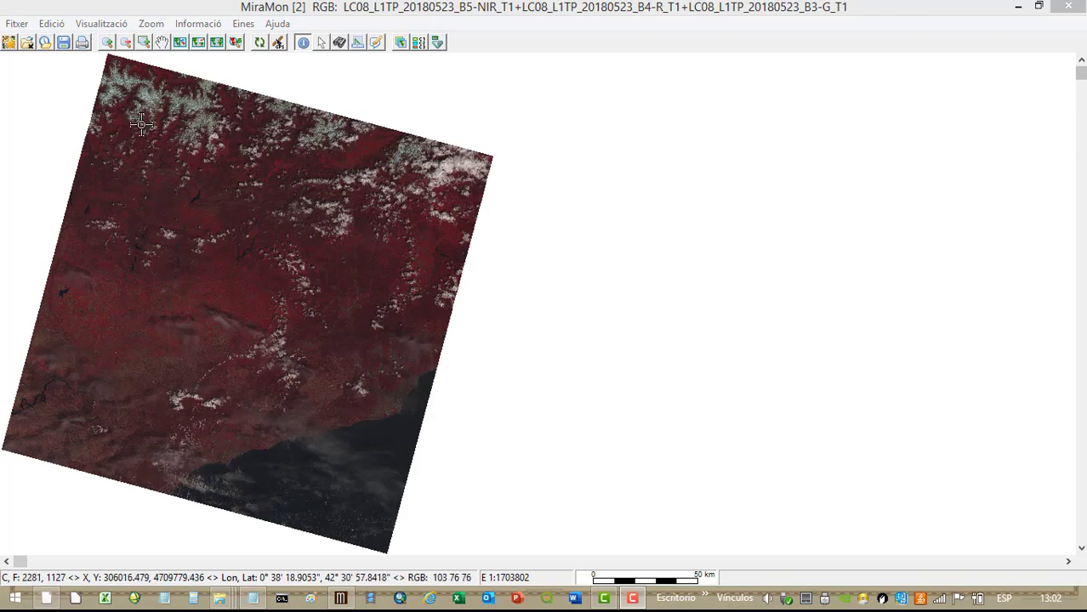
Step: Apply a contrast expansion to the RGB composite with 1.50 % lower and upper histogram tail saturation for every channel
click(113, 25)
mouse_move(341, 114)
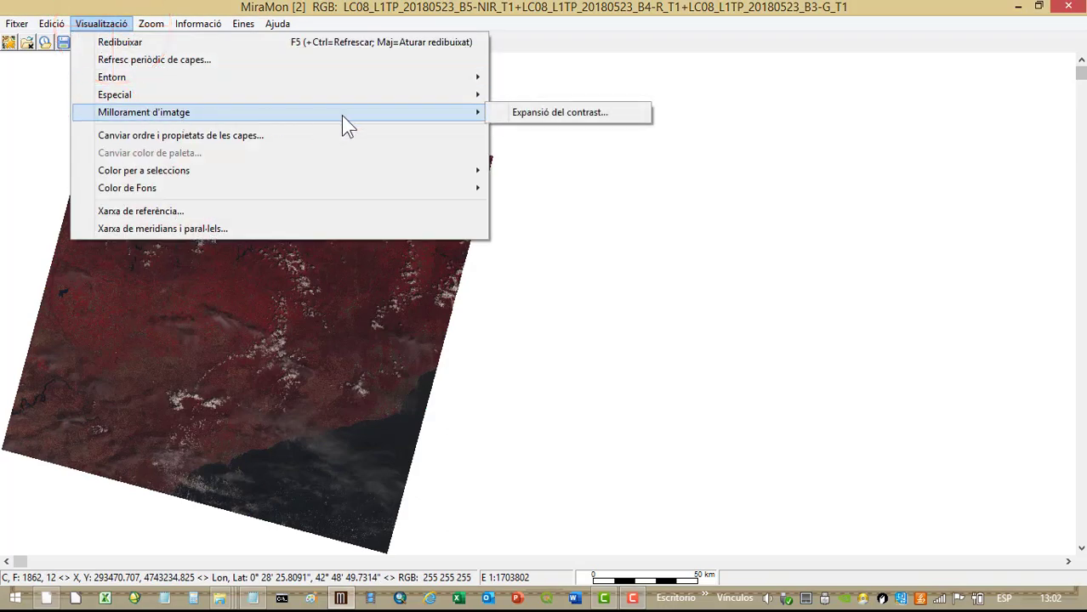
click(517, 113)
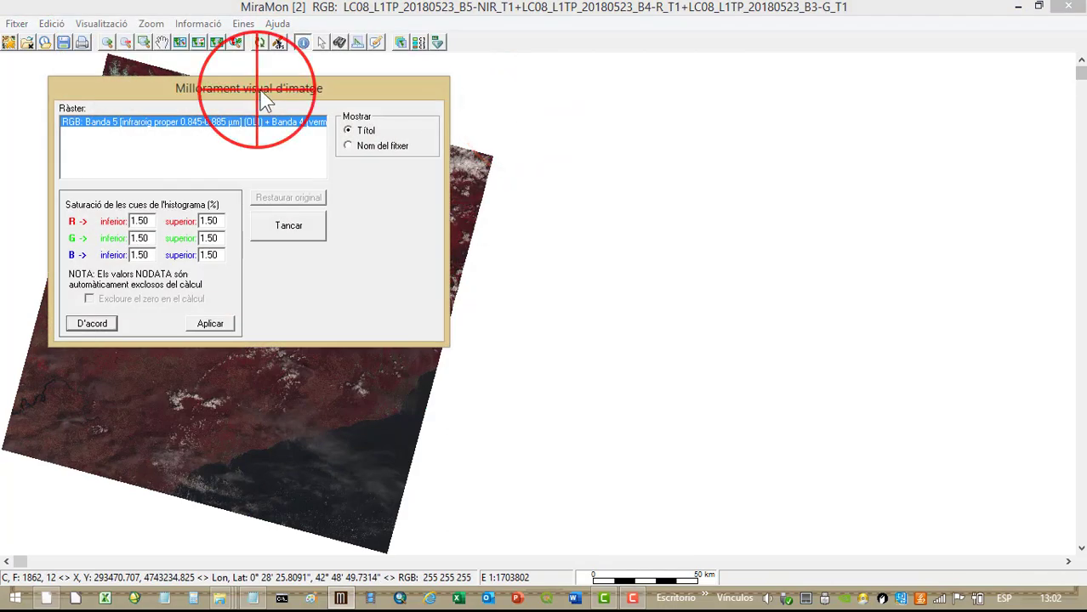
drag(257, 90, 528, 94)
click(476, 330)
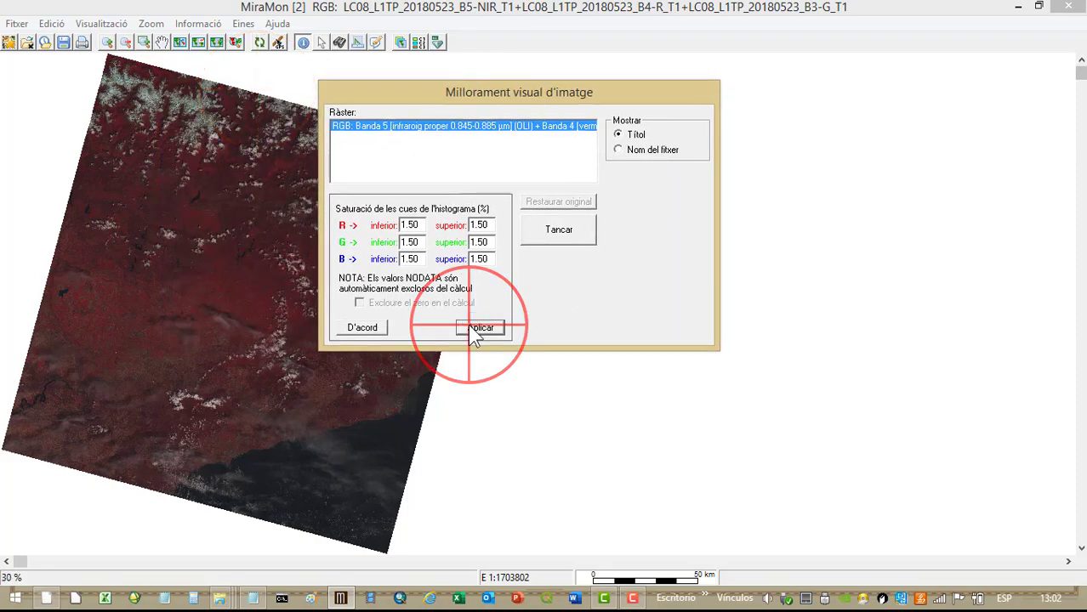
click(547, 230)
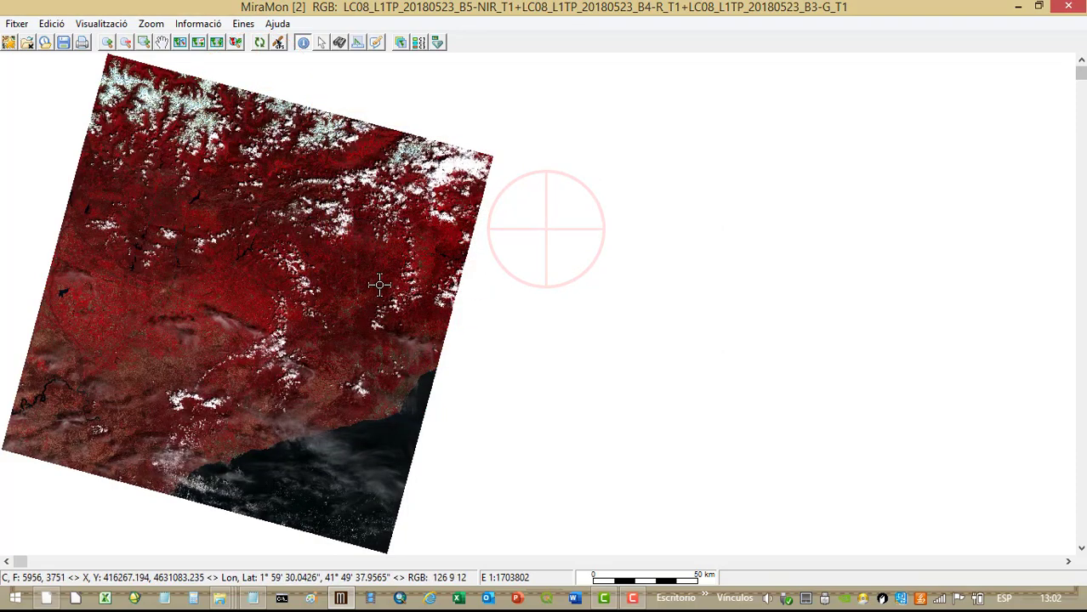
Step: Query the values of all bands at a pixel in the elongated grey patch west of the dark ponds and close the results
scroll(378, 286, up, 1)
scroll(780, 290, up, 1)
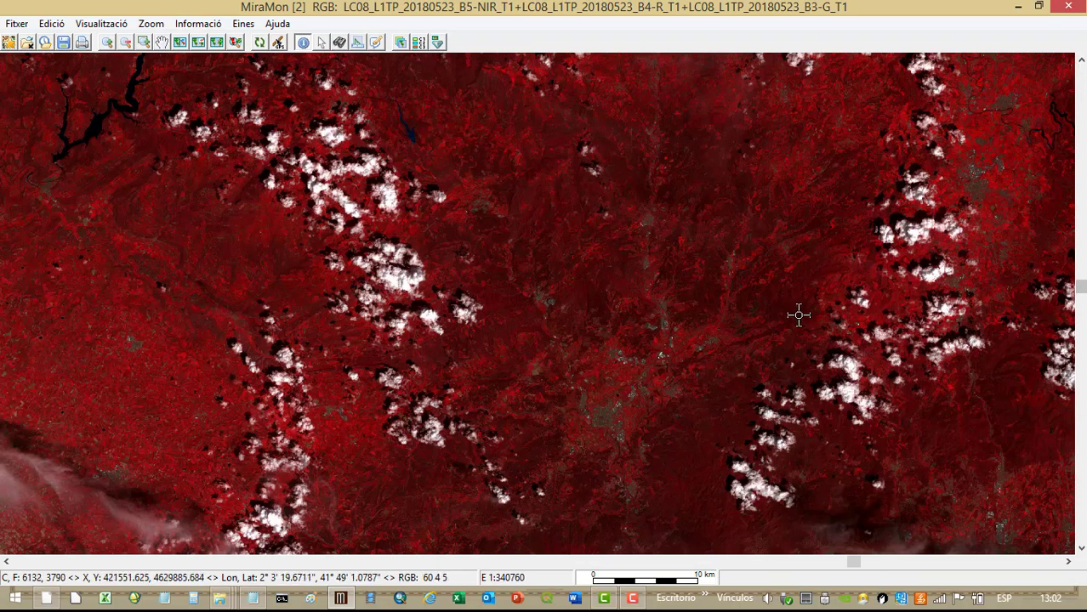
scroll(782, 306, up, 1)
scroll(549, 344, up, 1)
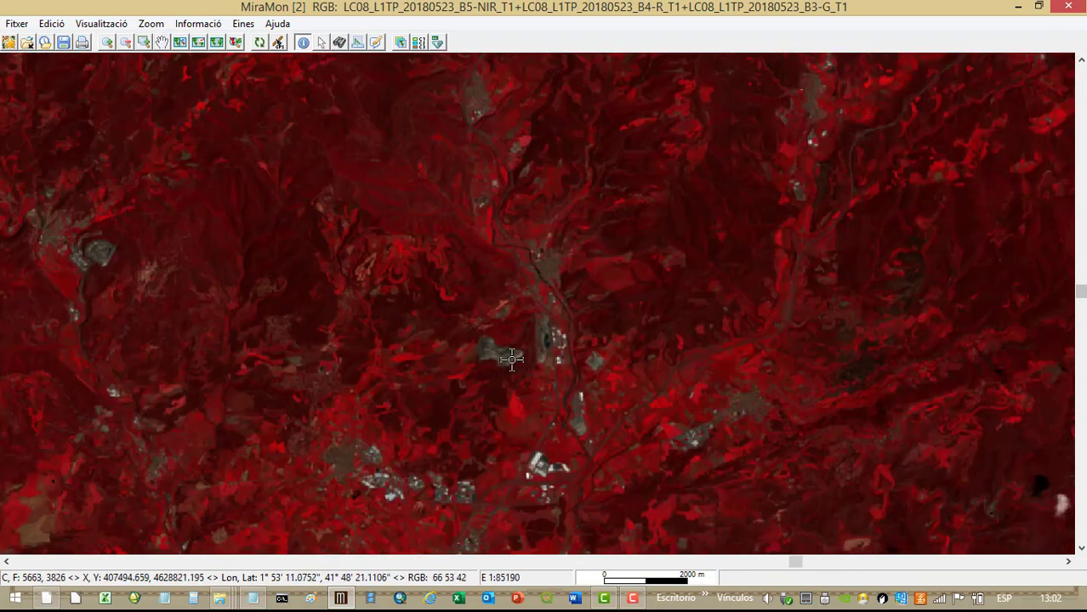
scroll(461, 364, up, 1)
scroll(461, 364, up, 1)
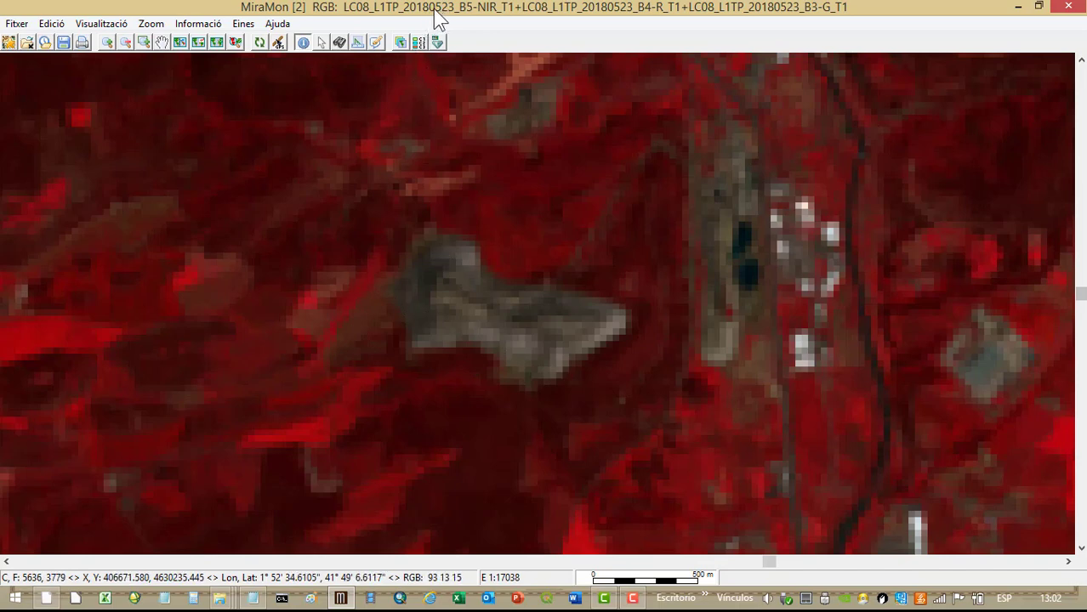
click(540, 324)
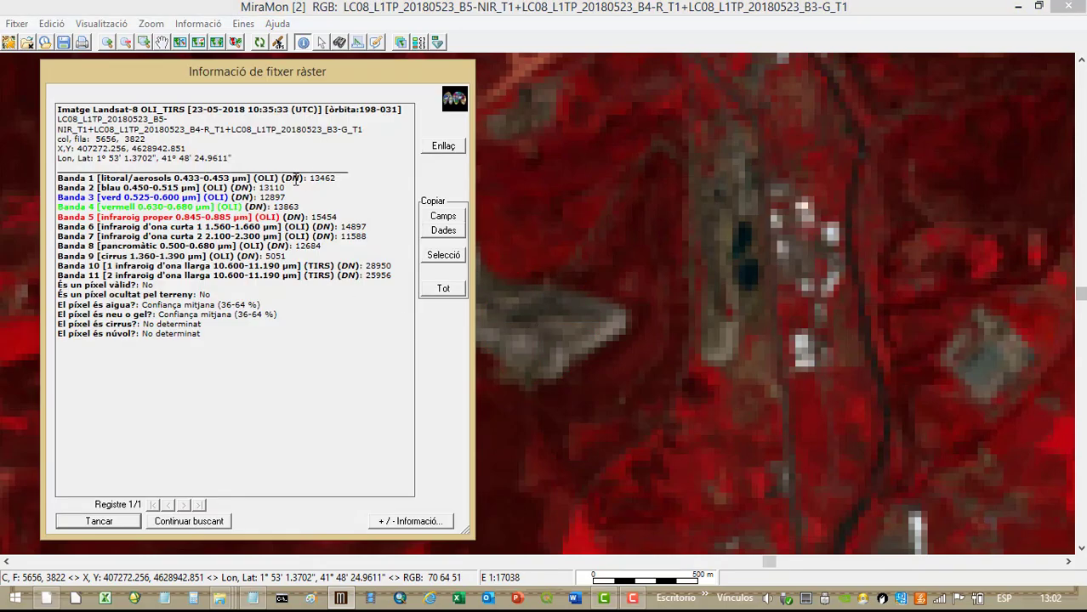
drag(284, 178, 300, 179)
click(125, 519)
Step: Open the metadata of the Band 5 layer and examine the thematic information and units of Band 2 (blue)
click(436, 42)
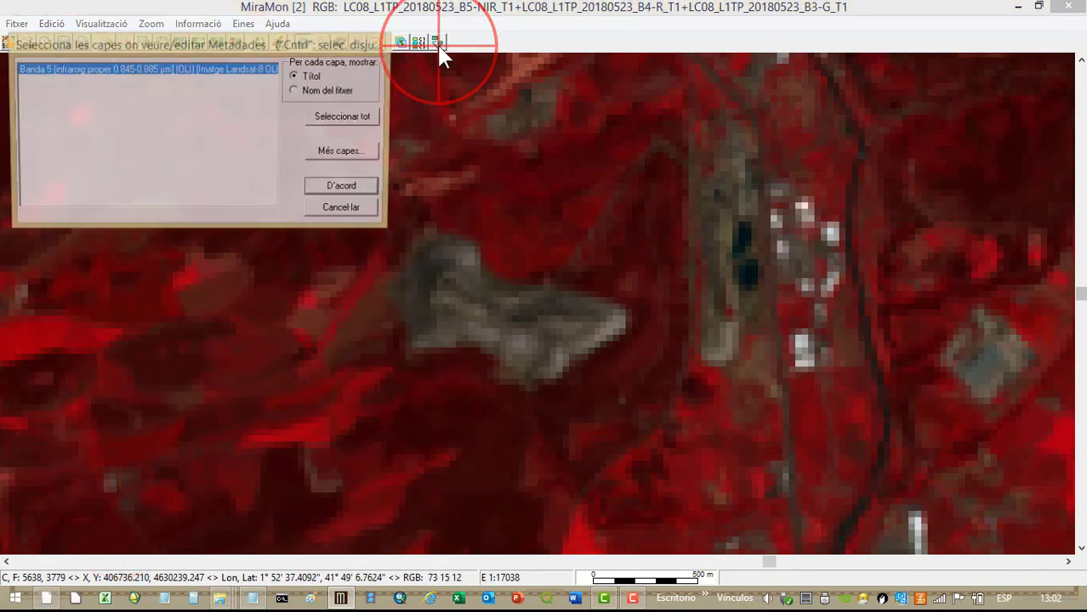
click(374, 187)
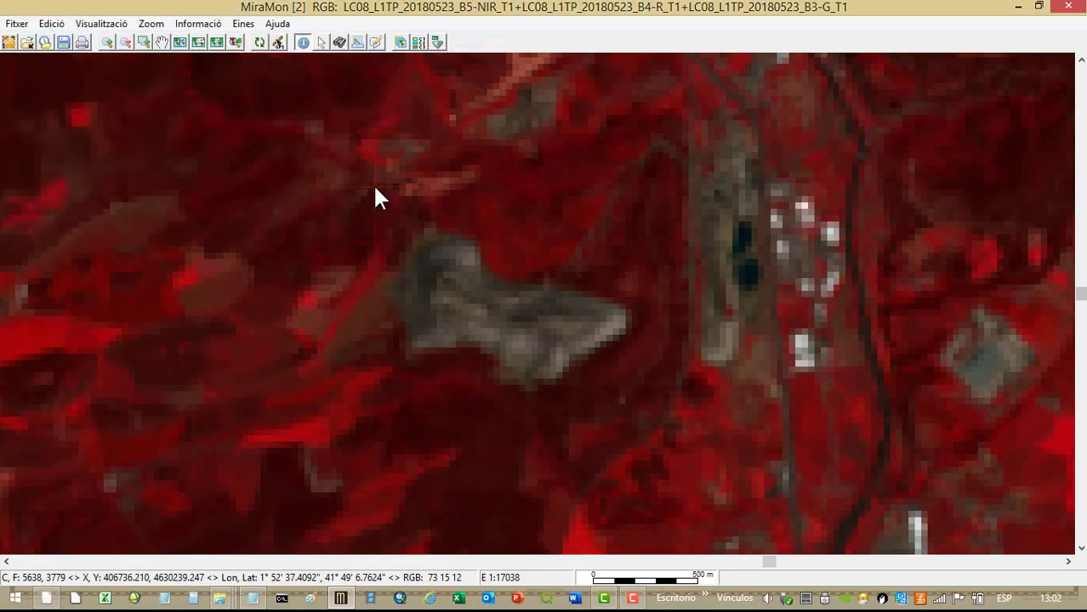
click(643, 173)
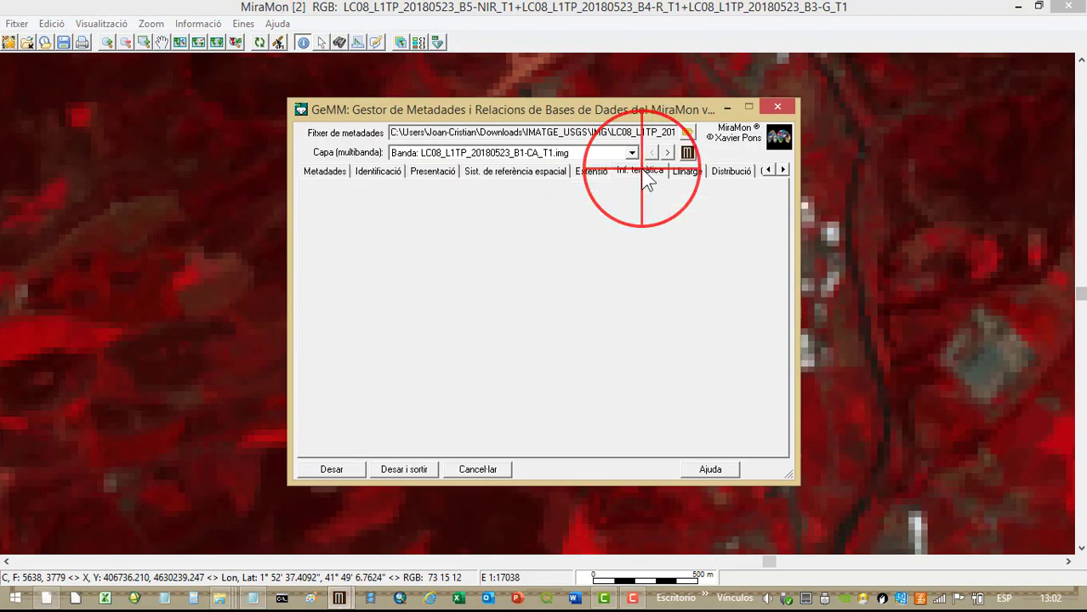
click(399, 271)
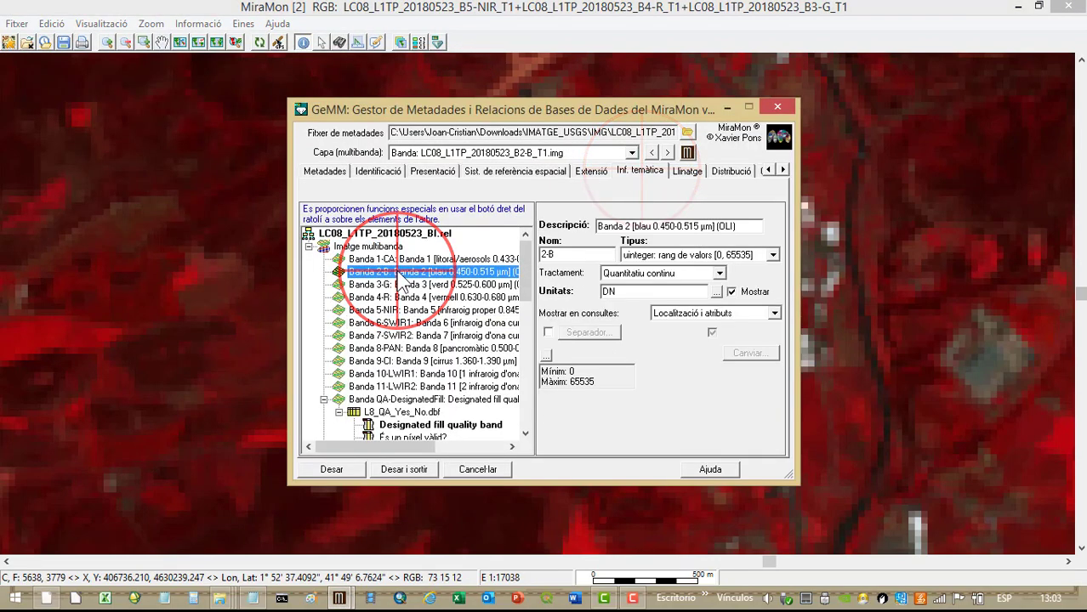
double_click(615, 291)
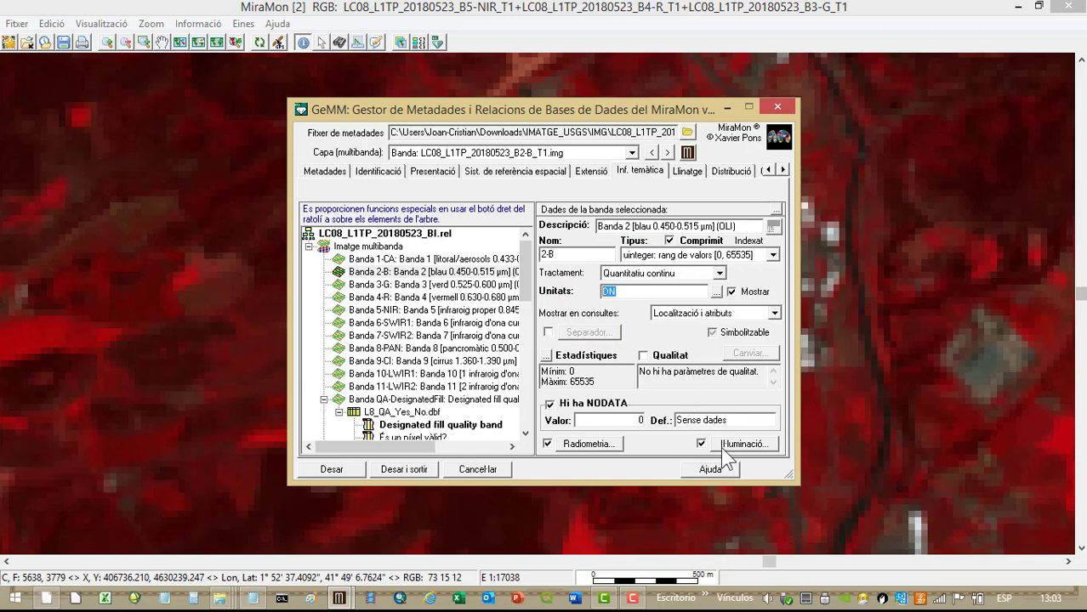
Step: Review Band 2's radiometry properties, including wavelength limits, calibration line and radiance units, and leave them without applying changes
click(605, 443)
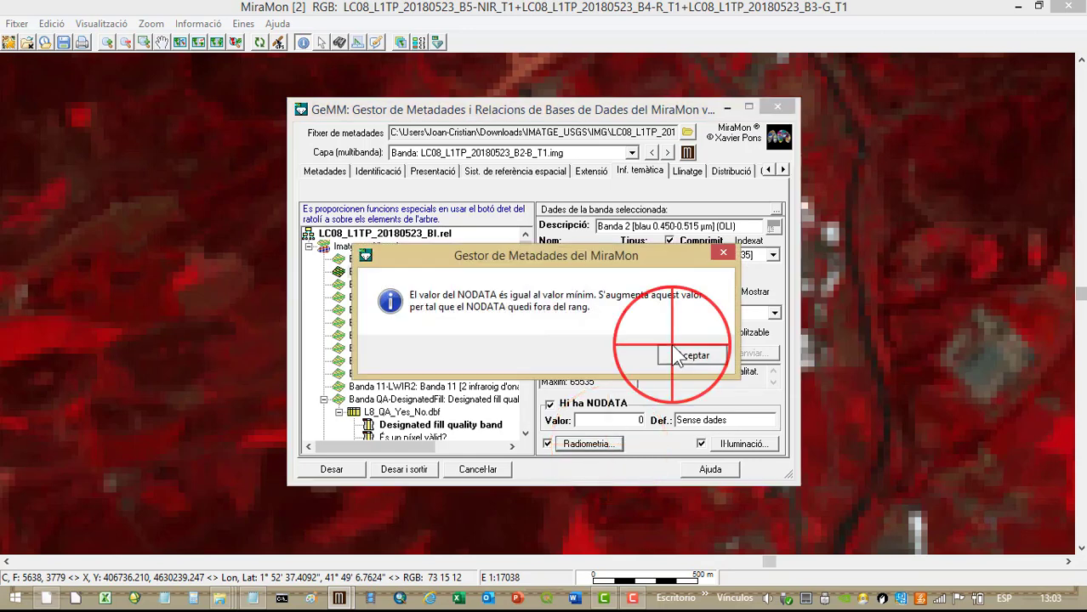
click(677, 355)
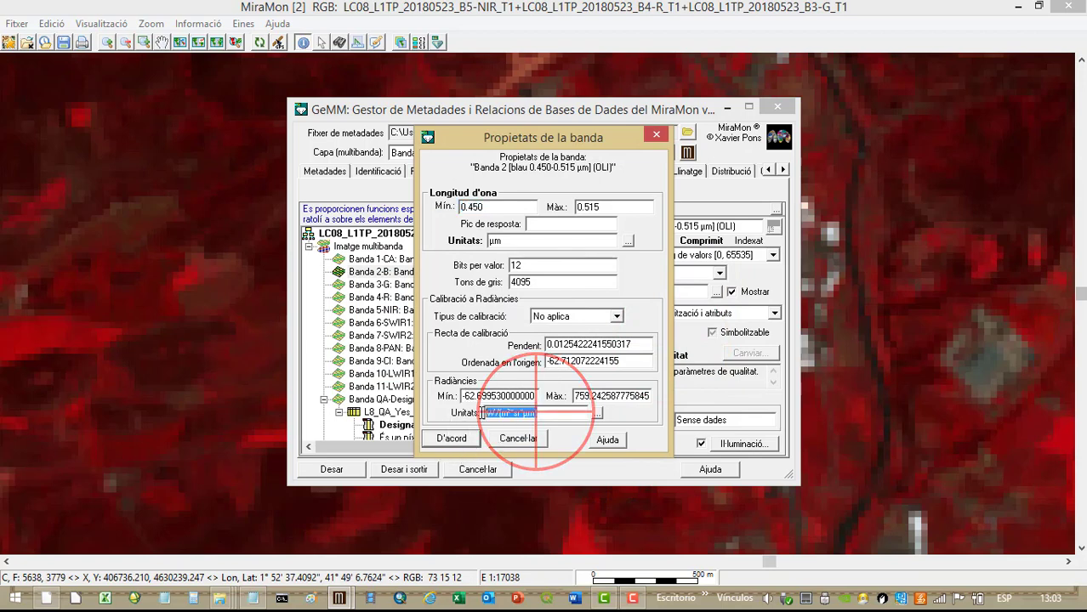
click(516, 442)
click(586, 443)
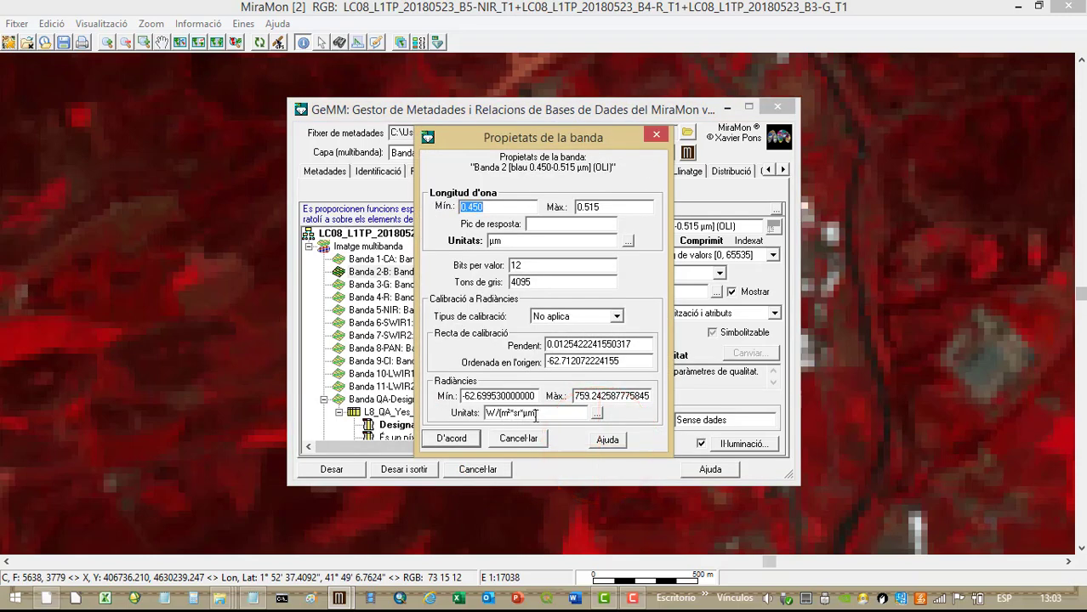
click(524, 444)
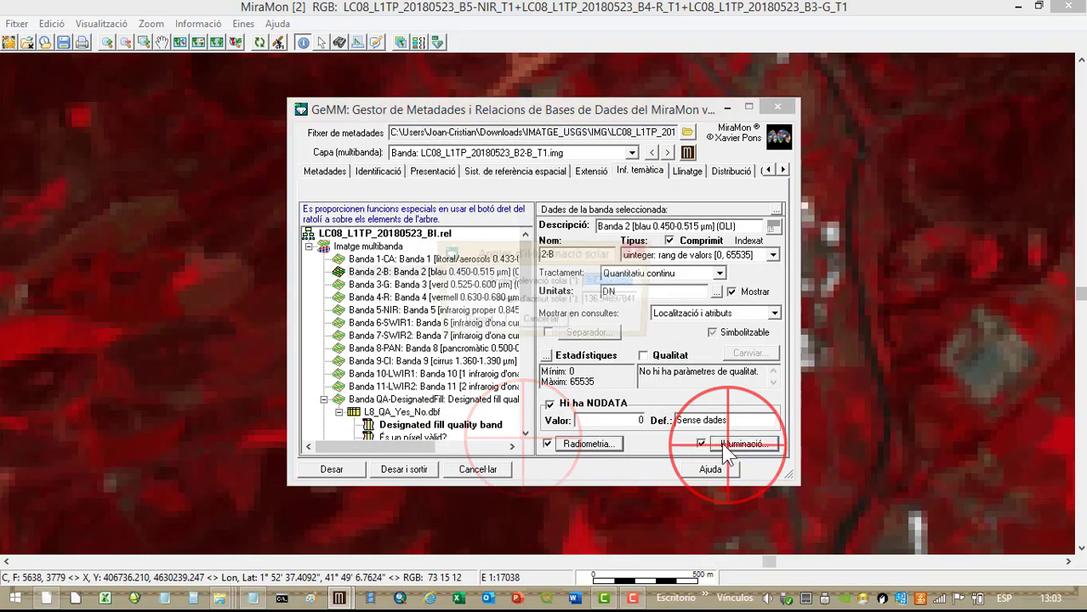
Step: Check Band 2's solar elevation and azimuth angles and exit the metadata manager without saving
click(739, 442)
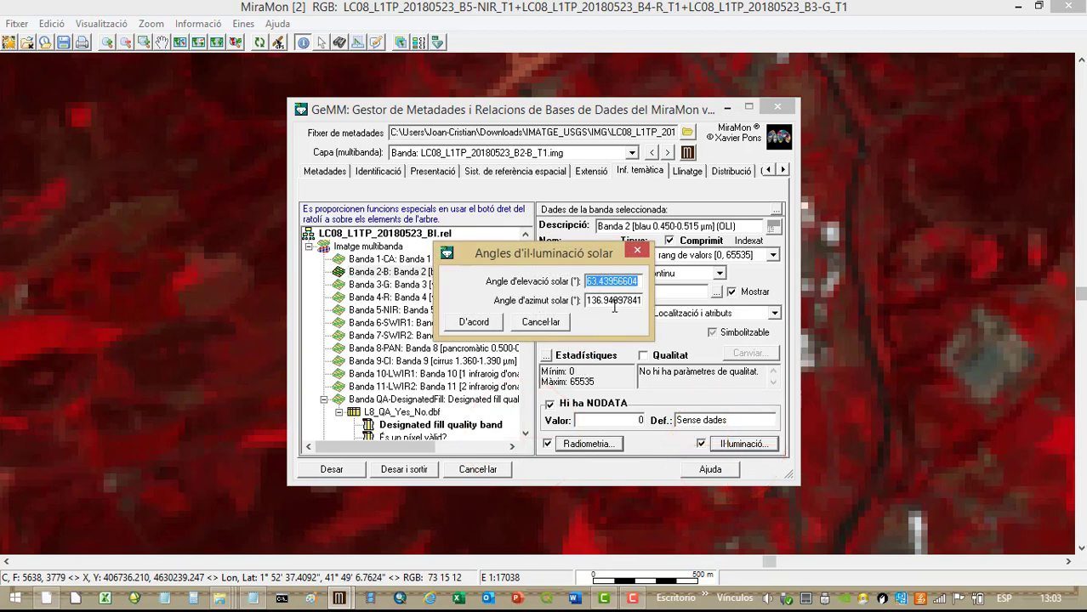
click(557, 322)
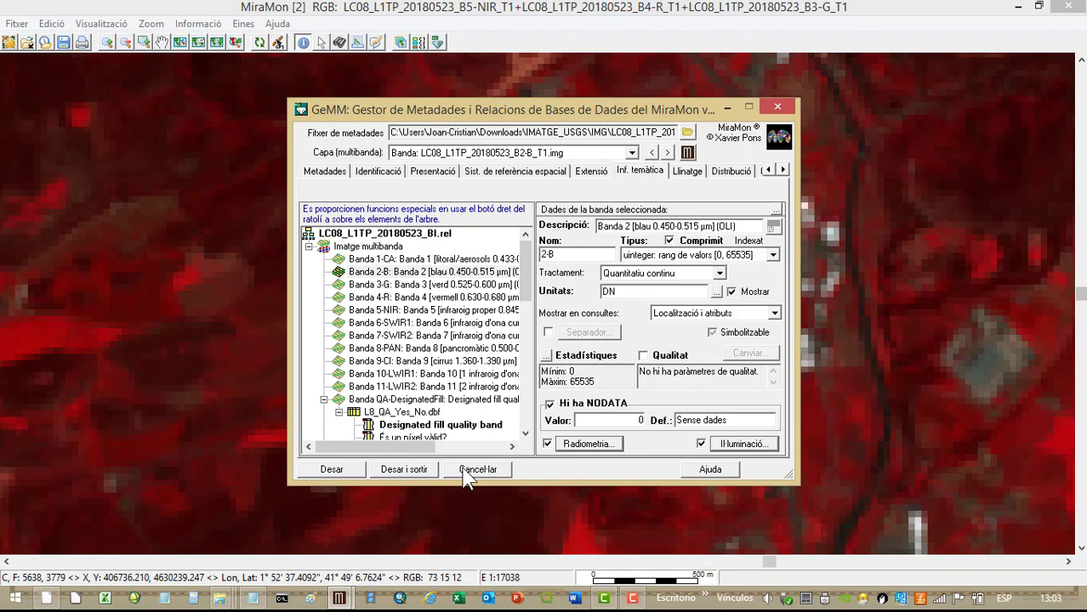
click(468, 474)
click(559, 352)
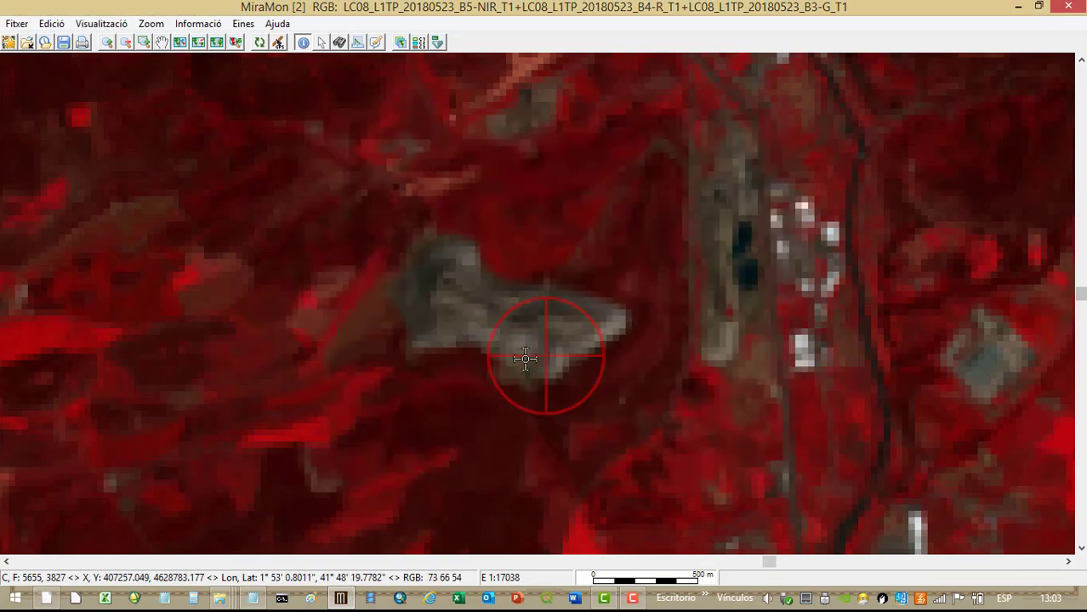
Step: Zoom out until the whole Landsat scene fits in the view
scroll(250, 287, down, 8)
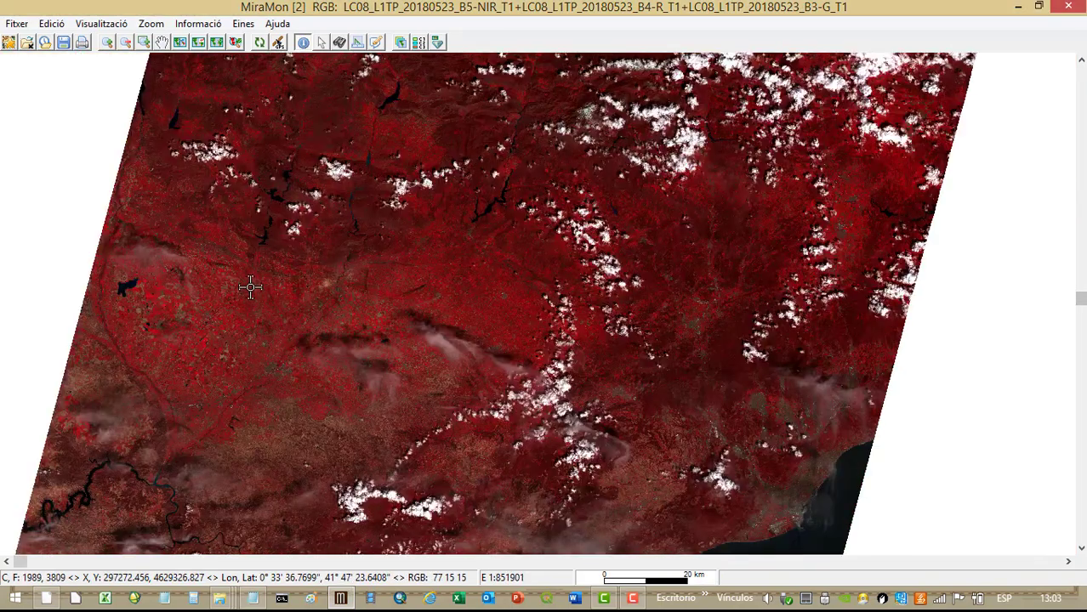
scroll(266, 271, down, 1)
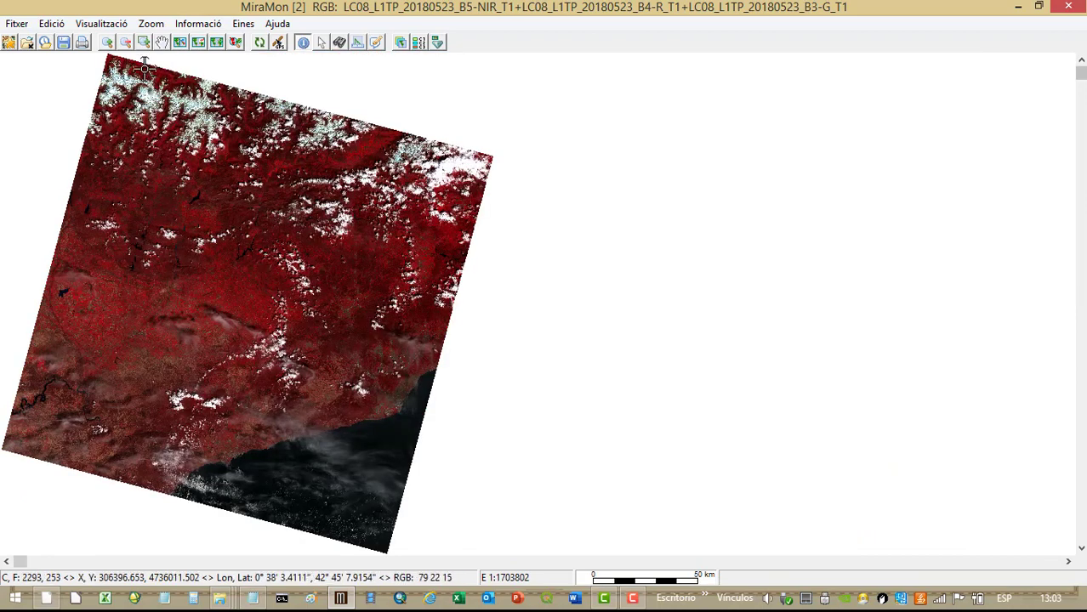